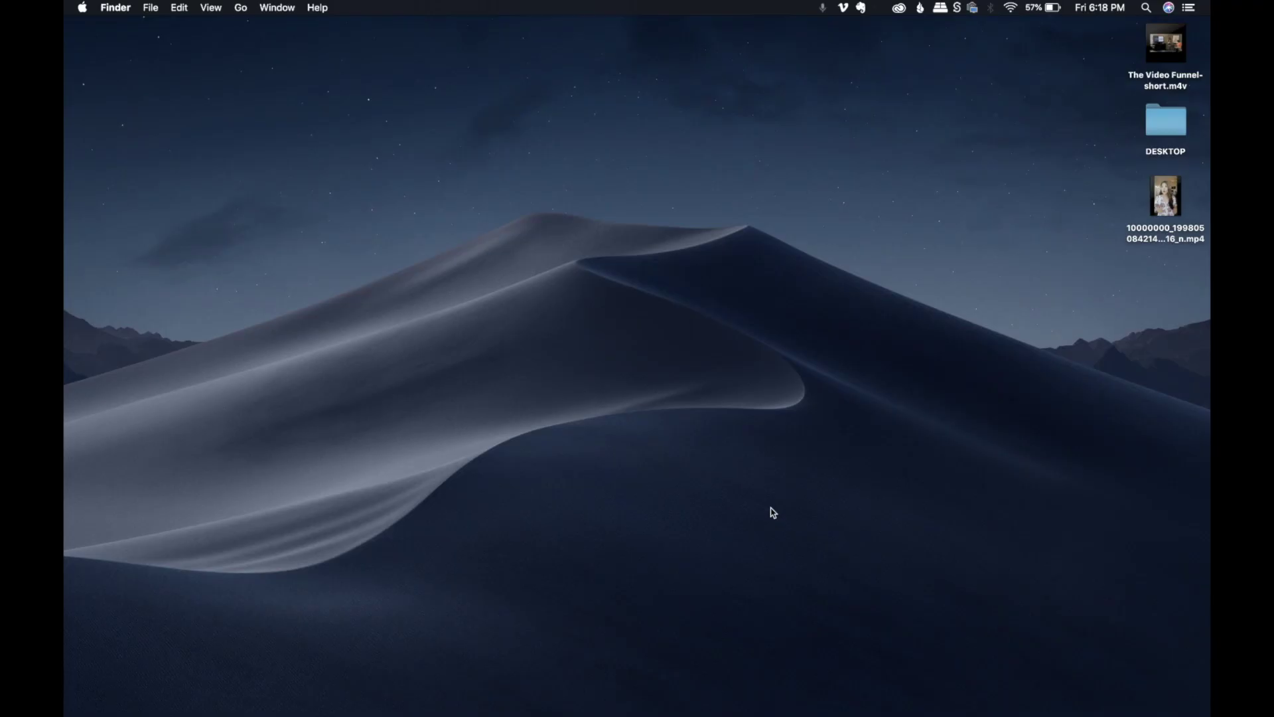
Launch Final Cut Pro and dismiss the Open Library prompt
mouse_move(671, 690)
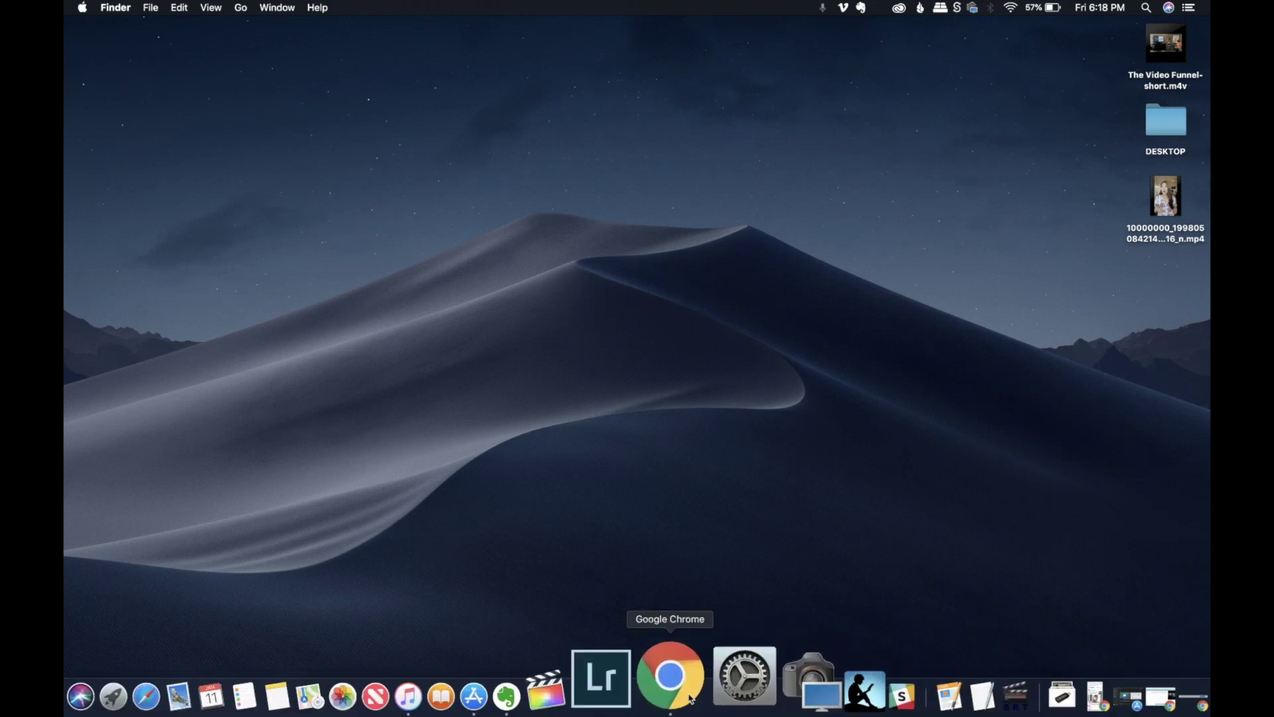
left_click(632, 689)
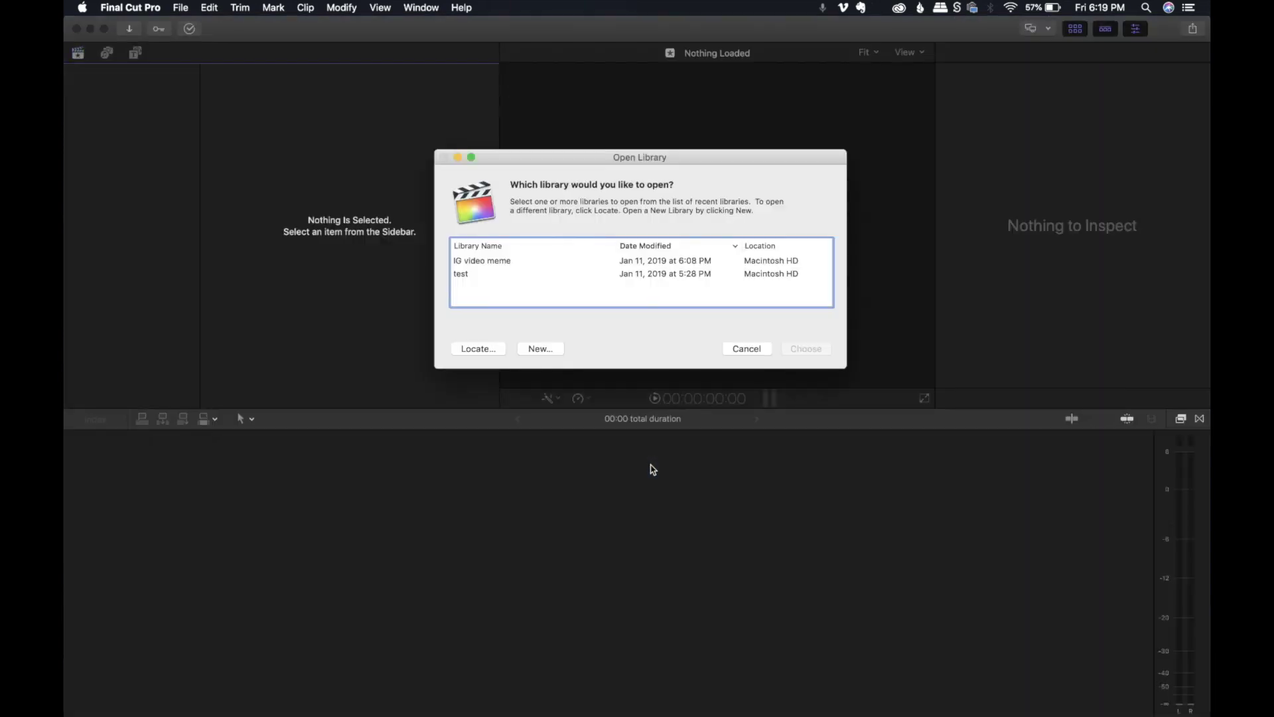
left_click(747, 348)
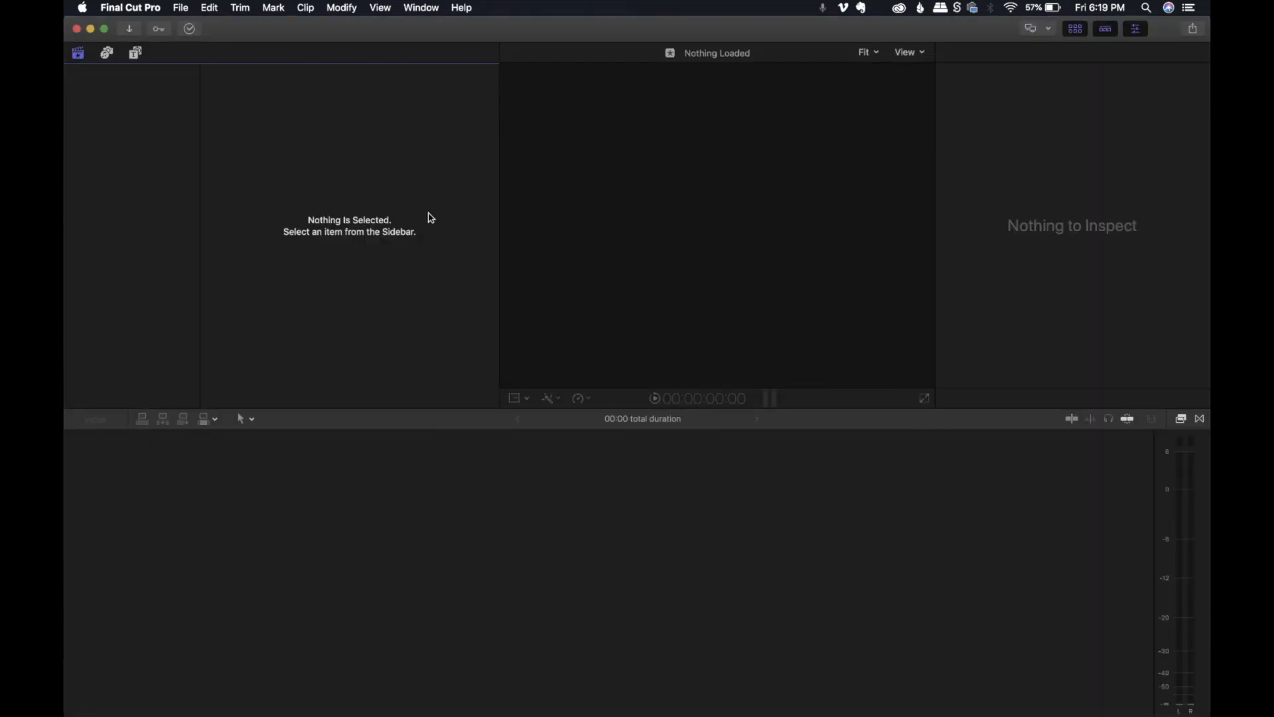
Create a new library named 'IG Meme Video Test' and select its 1-11-19 event
left_click(181, 8)
mouse_move(194, 28)
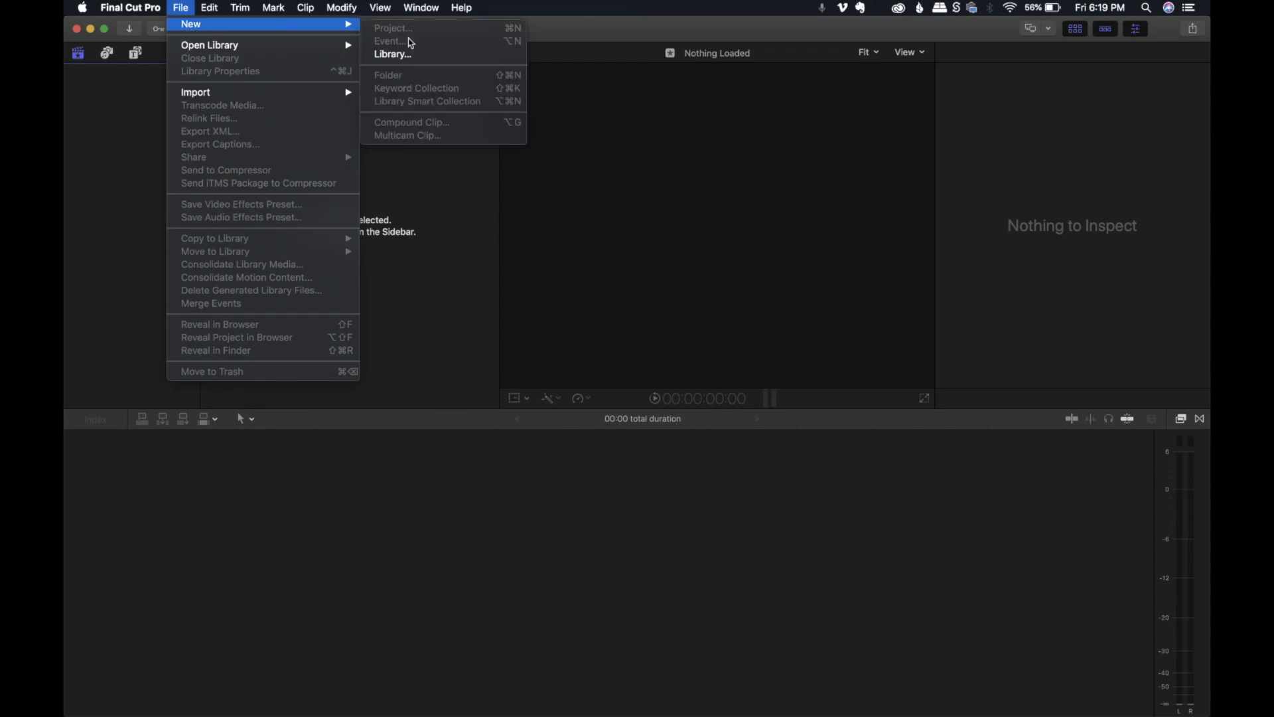
left_click(416, 54)
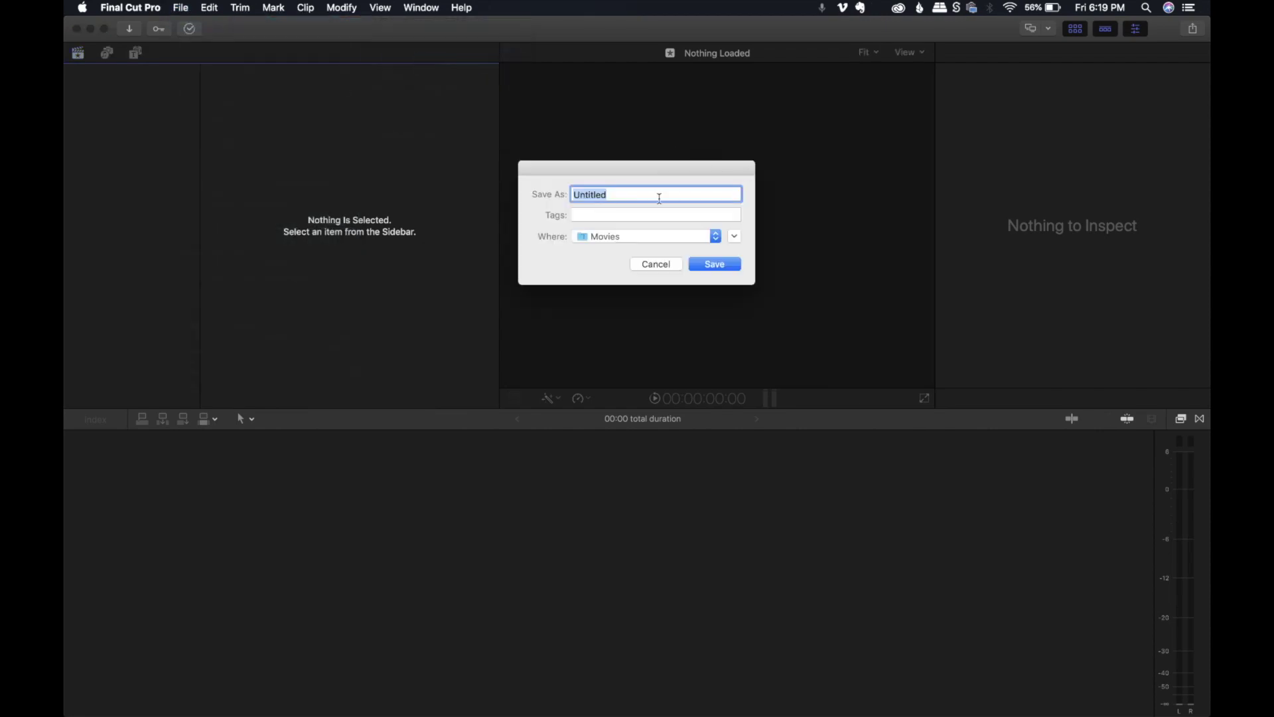
type("Meme Video Test")
key("BackSpace")
key("BackSpace")
key("BackSpace")
key("BackSpace")
key("BackSpace")
key("BackSpace")
key("BackSpace")
key("BackSpace")
key("BackSpace")
key("BackSpace")
key("BackSpace")
key("BackSpace")
key("BackSpace")
key("BackSpace")
key("BackSpace")
type("IG Meme Video Test")
left_click(708, 266)
left_click(117, 103)
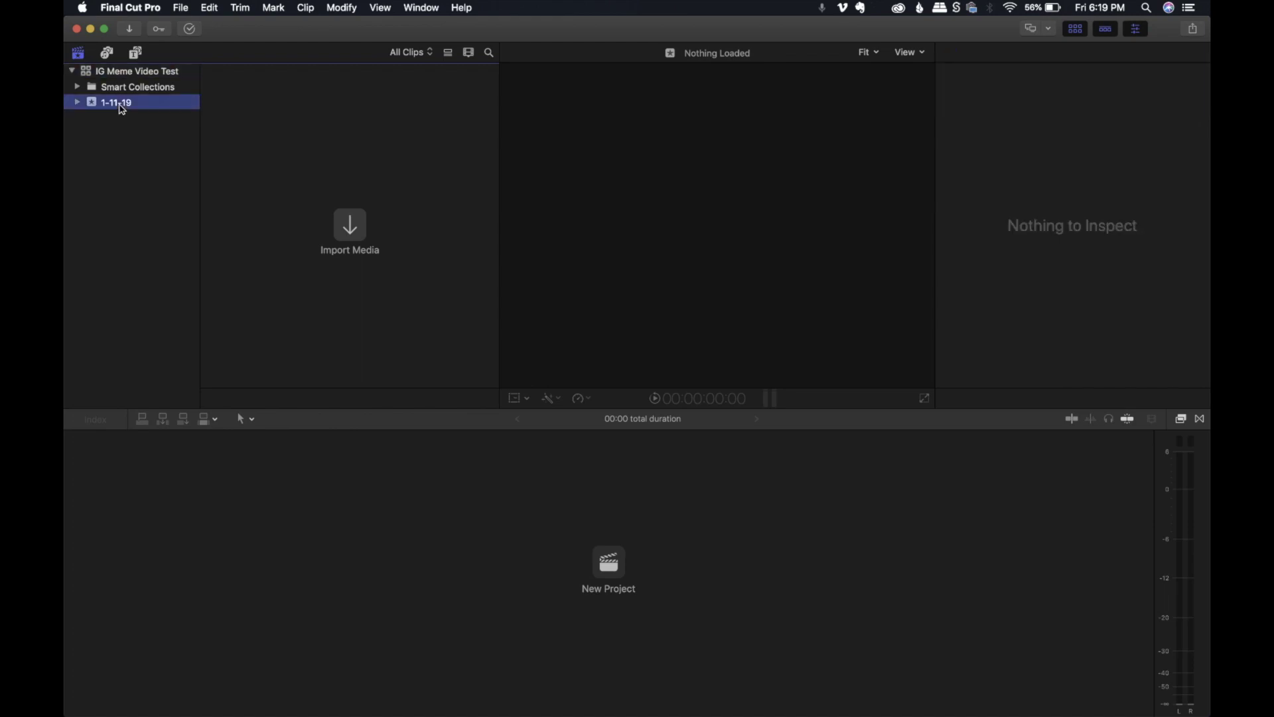
Create the project 'IG Meme Video Test' in the 1-11-19 event with a Custom 864 x 1080 format
right_click(123, 110)
left_click(159, 123)
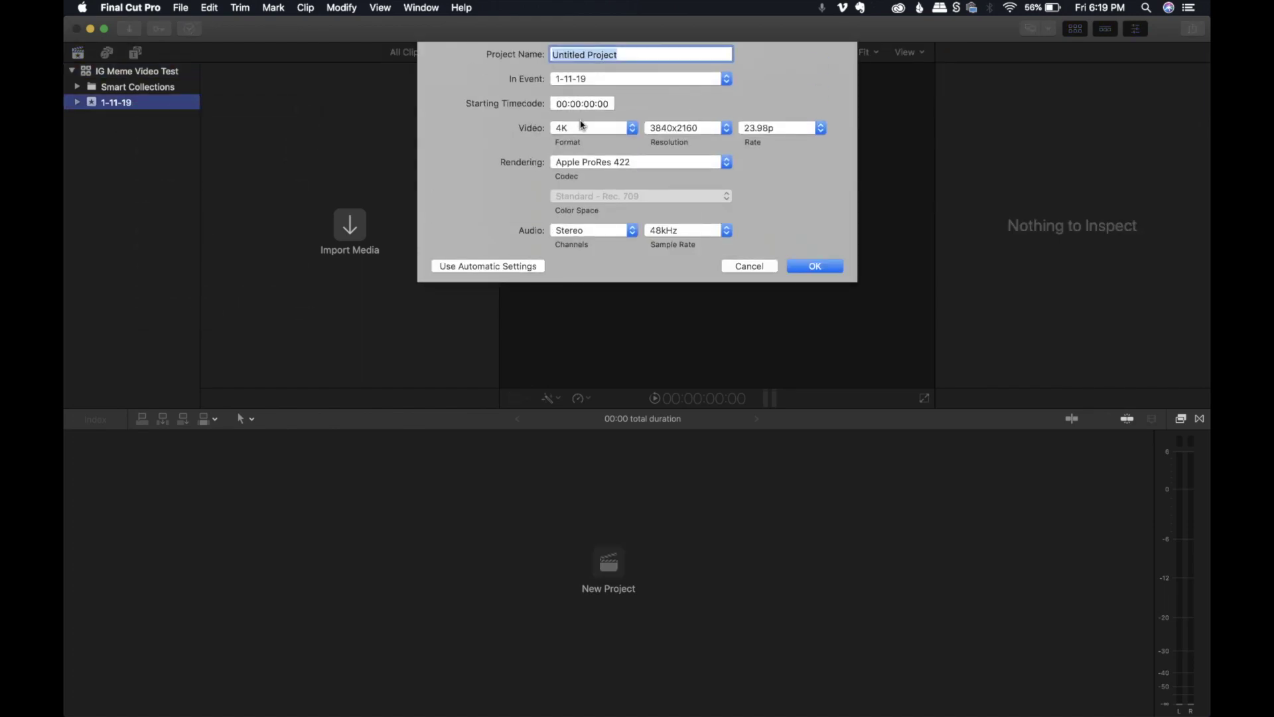
type("IG Meme Video Test")
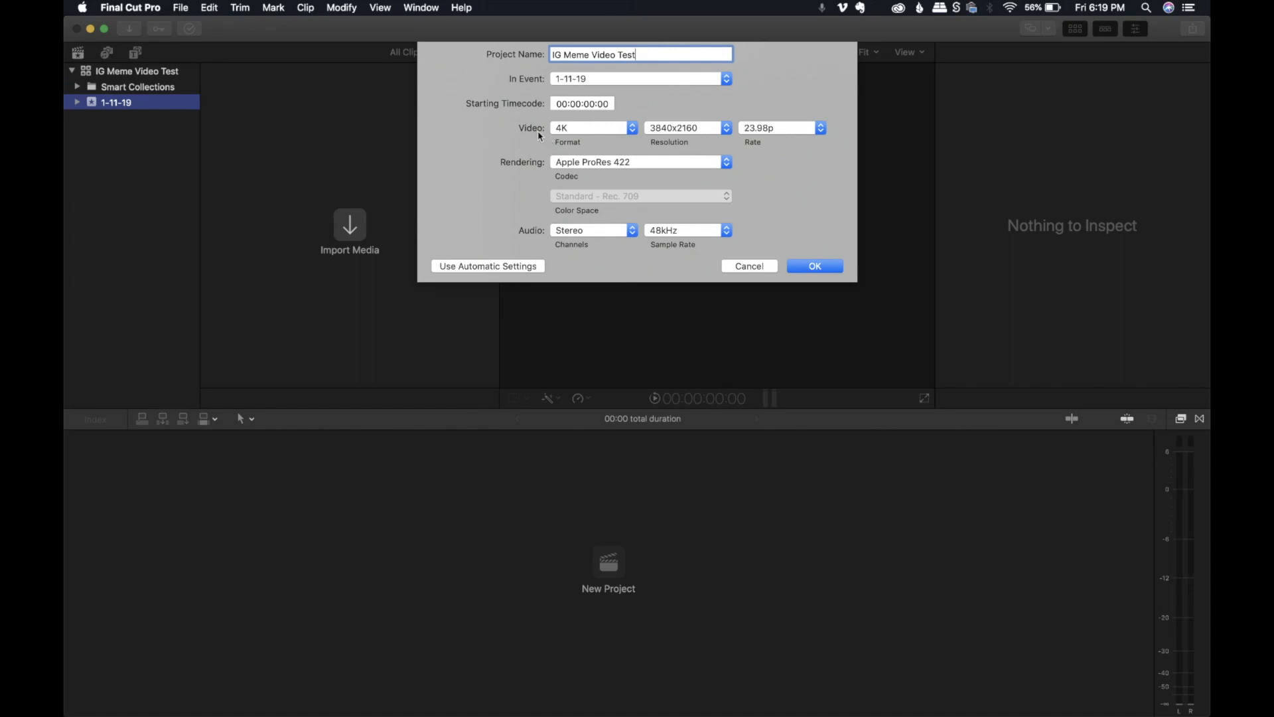
left_click(633, 129)
left_click(598, 173)
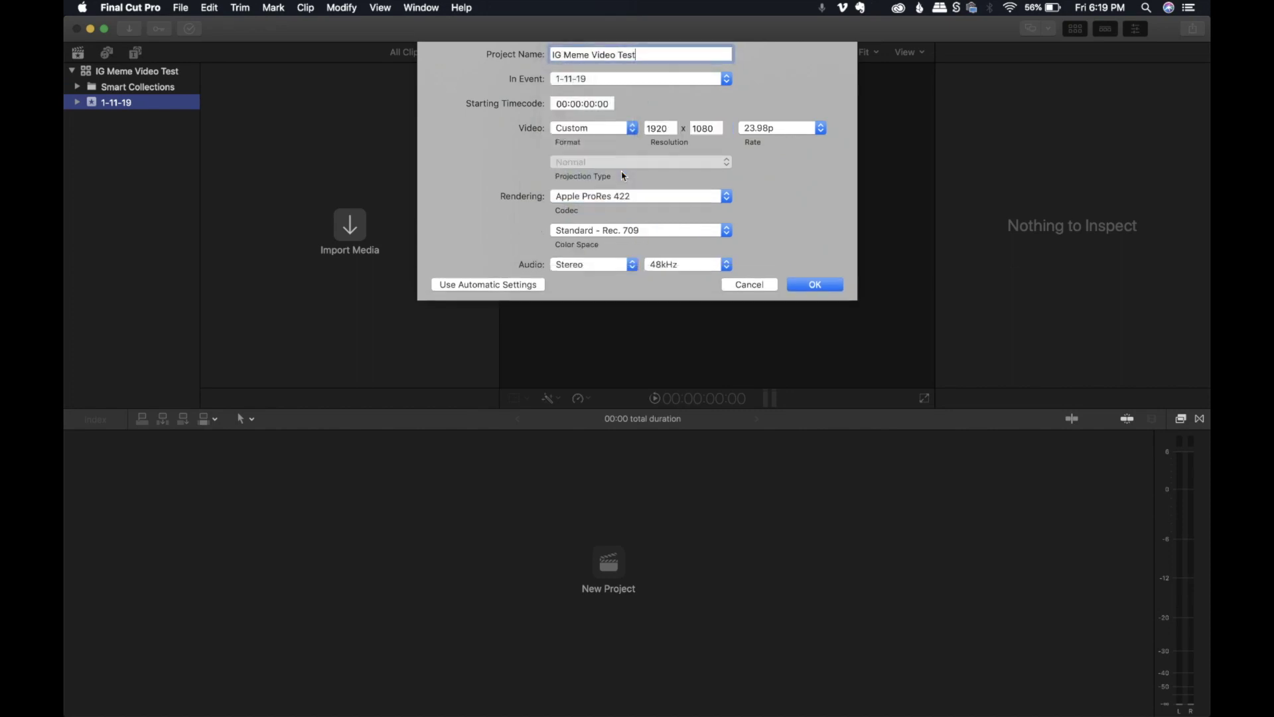
double_click(668, 126)
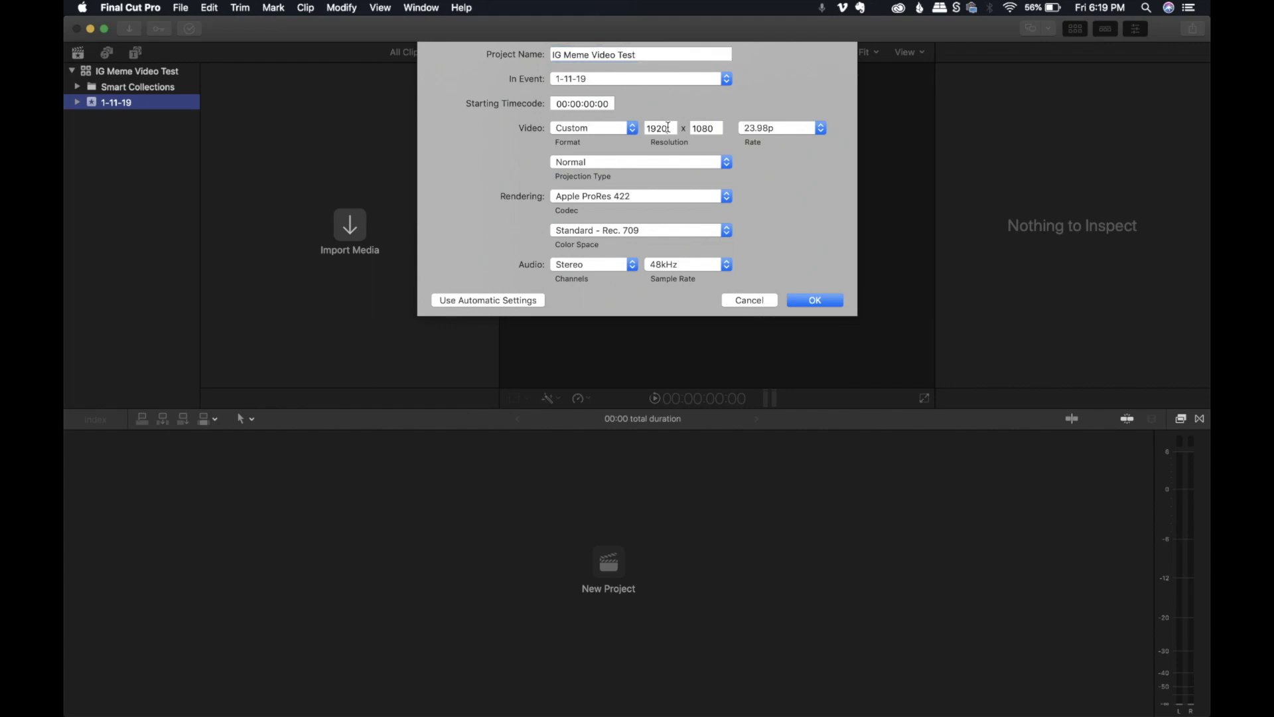
type("1080")
key("BackSpace")
key("BackSpace")
key("BackSpace")
key("BackSpace")
type("86")
left_click(810, 303)
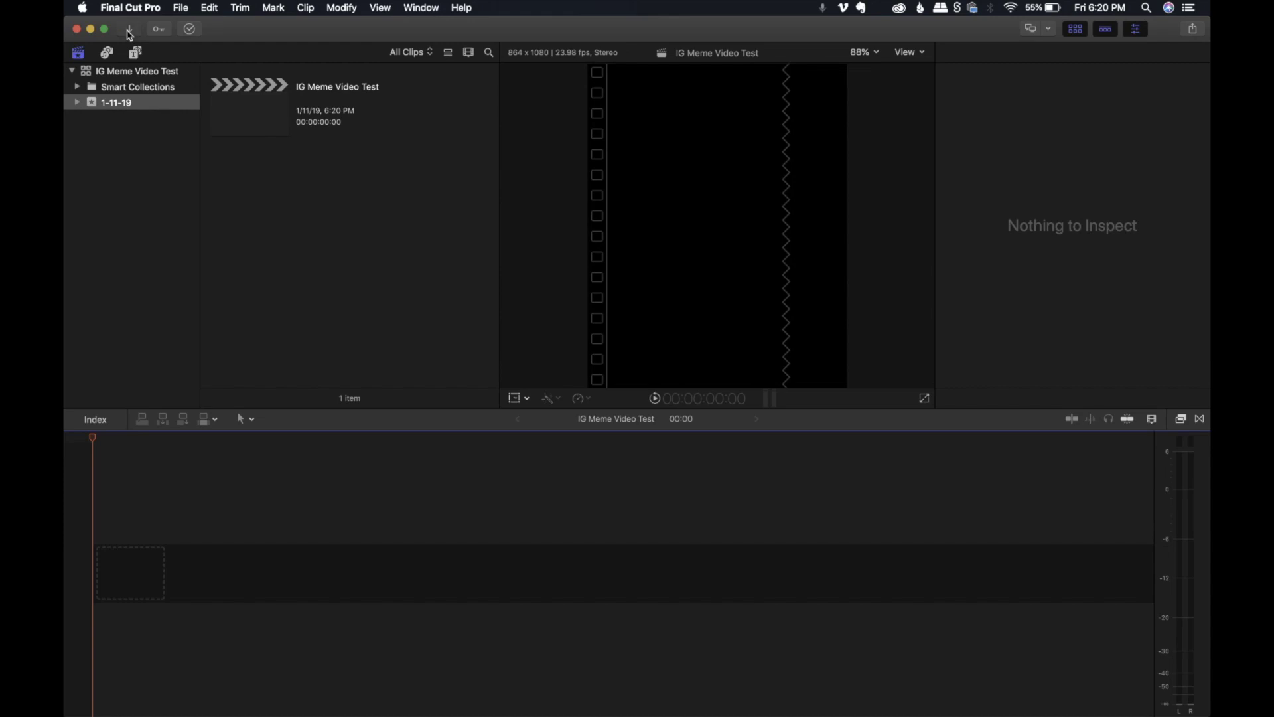
Import the long-named MPEG-4 clip and The Video Funnel- short.m4v from the Desktop
left_click(129, 31)
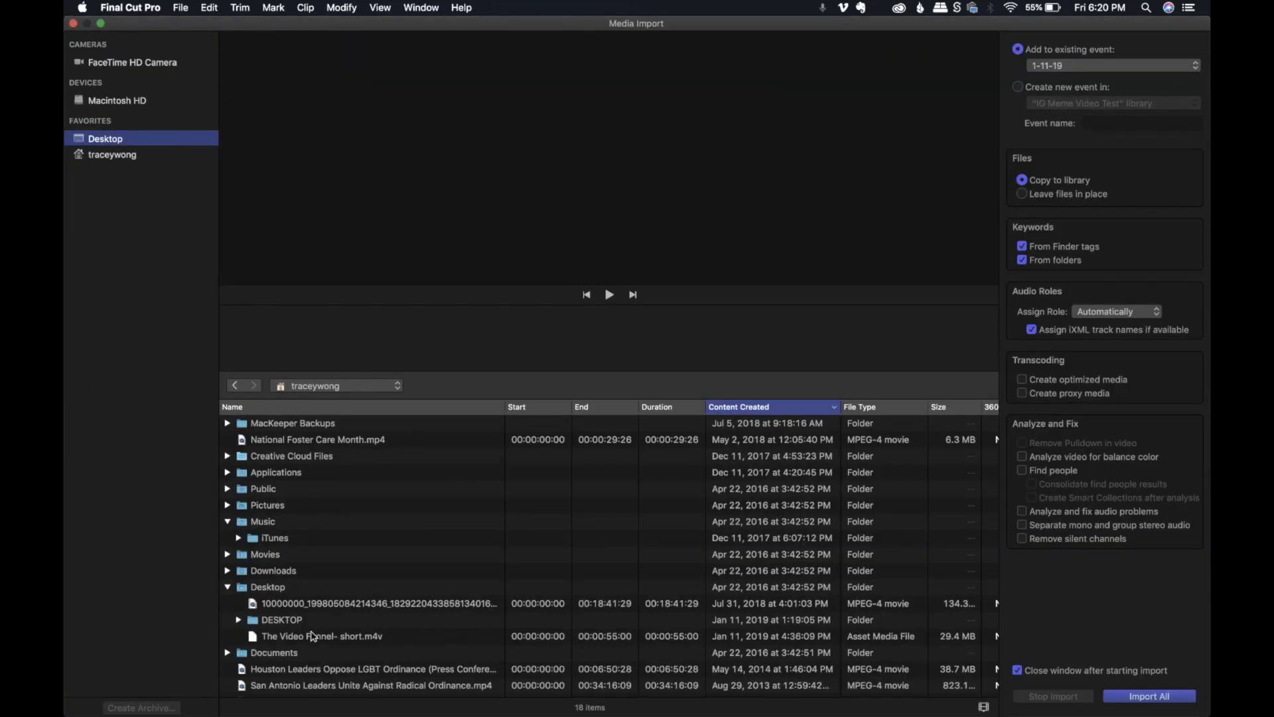
left_click(314, 606)
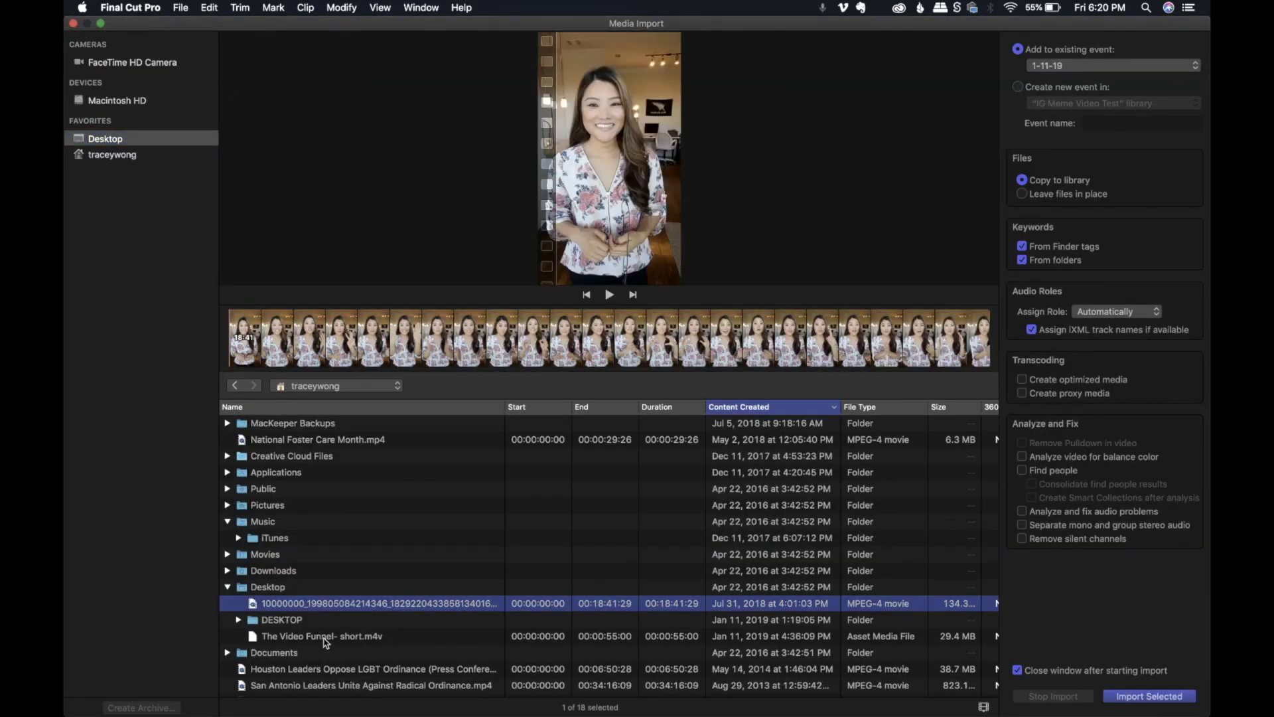
left_click(326, 637, "super")
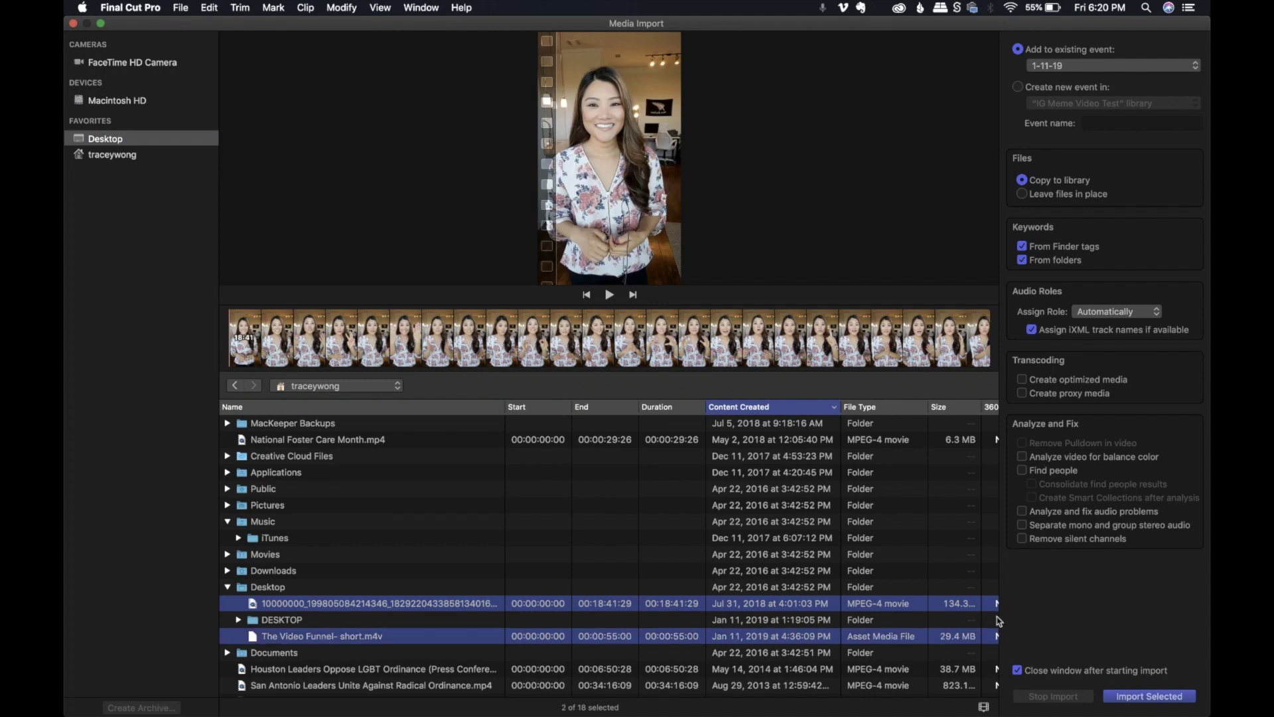
left_click(1136, 696)
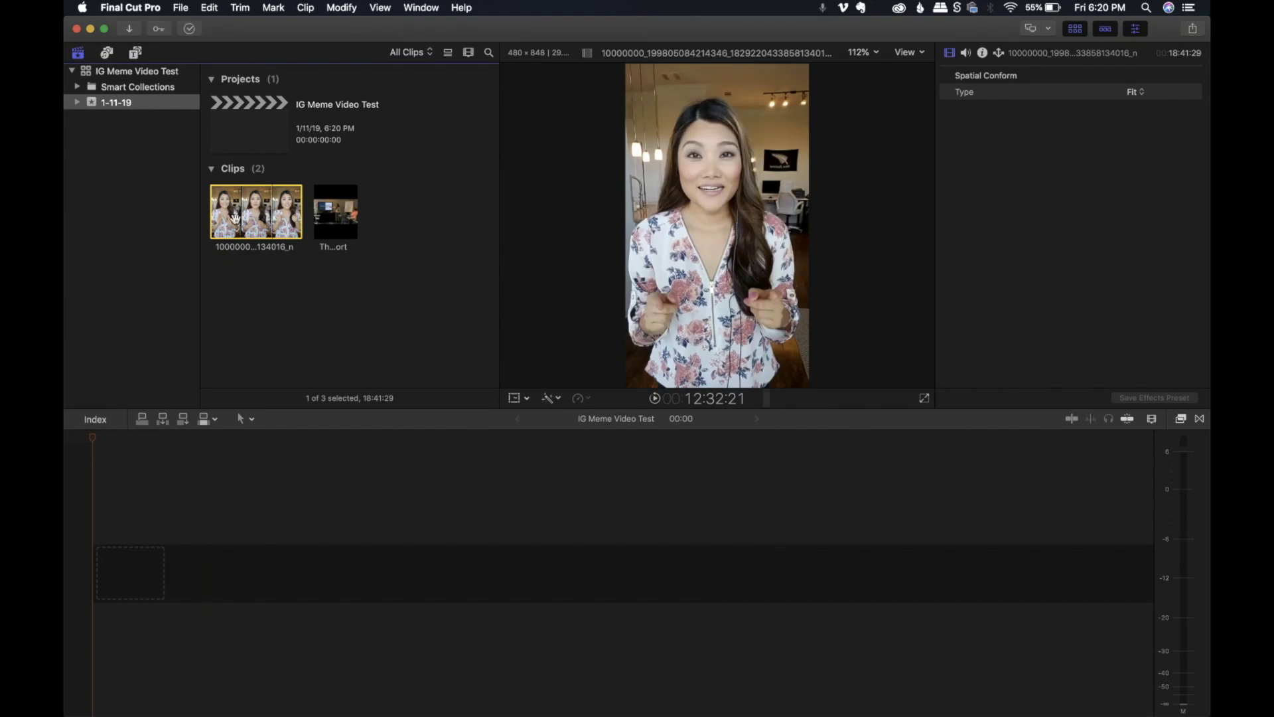
left_click_drag(247, 217, 124, 567)
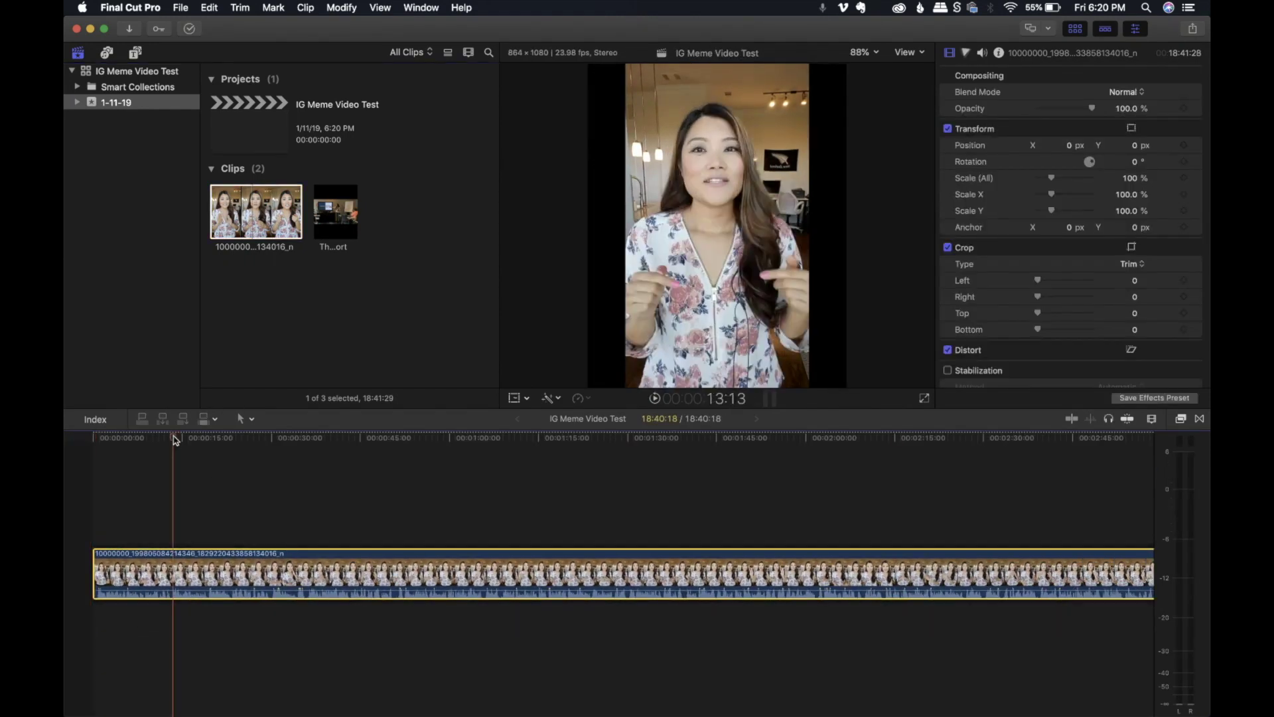
left_click_drag(175, 436, 418, 436)
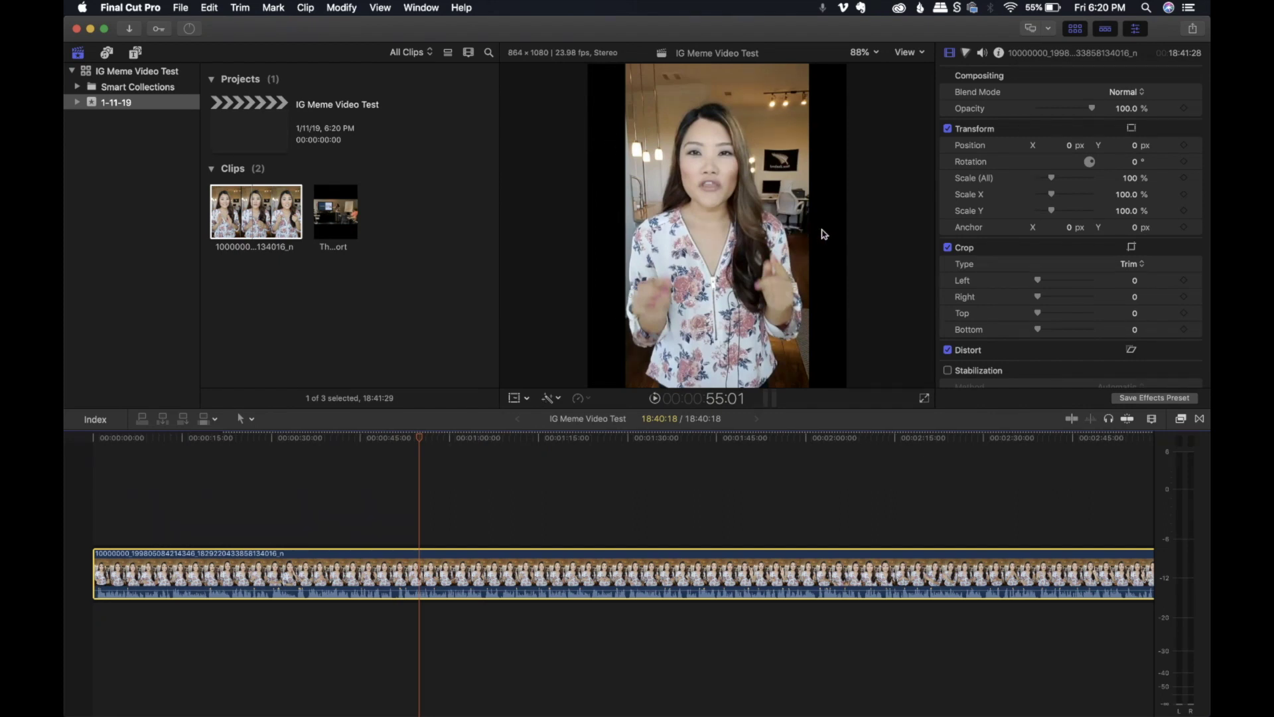
left_click_drag(146, 436, 536, 448)
left_click(551, 397)
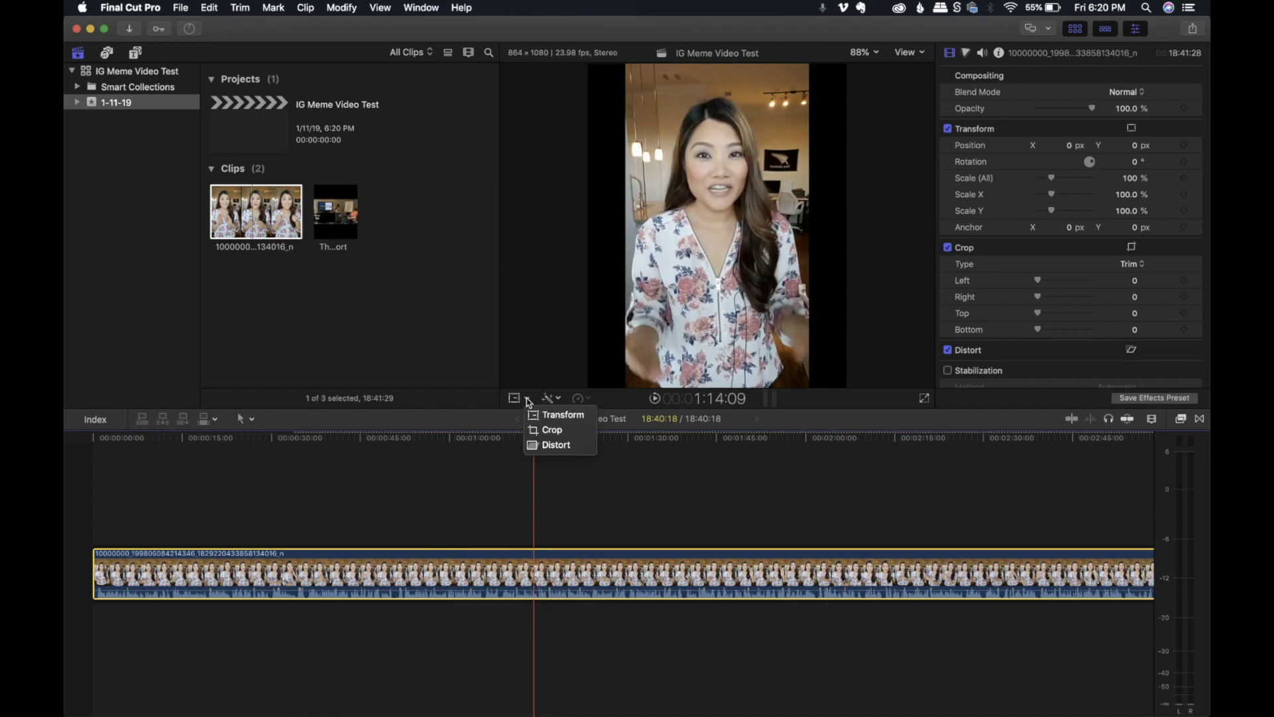
left_click(663, 290)
key("shift+c")
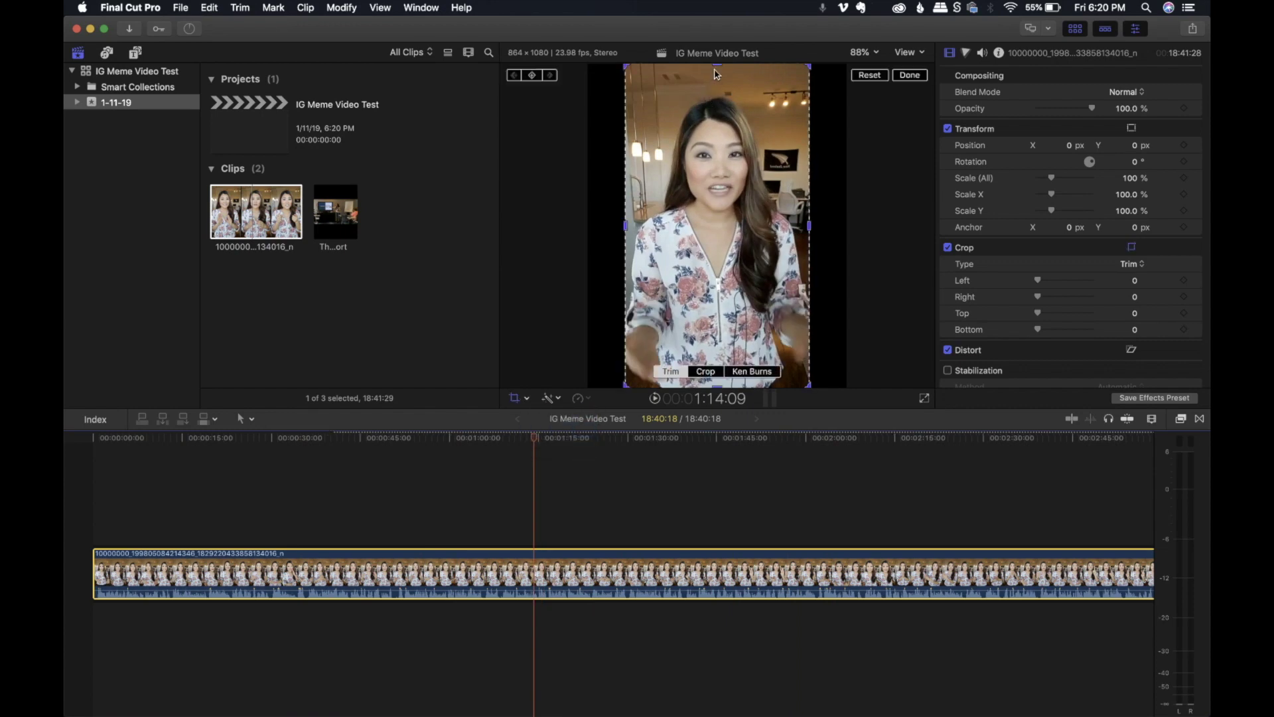
mouse_move(804, 70)
left_mouse_down()
mouse_move(815, 80)
mouse_move(816, 68)
left_mouse_up()
left_click(525, 397)
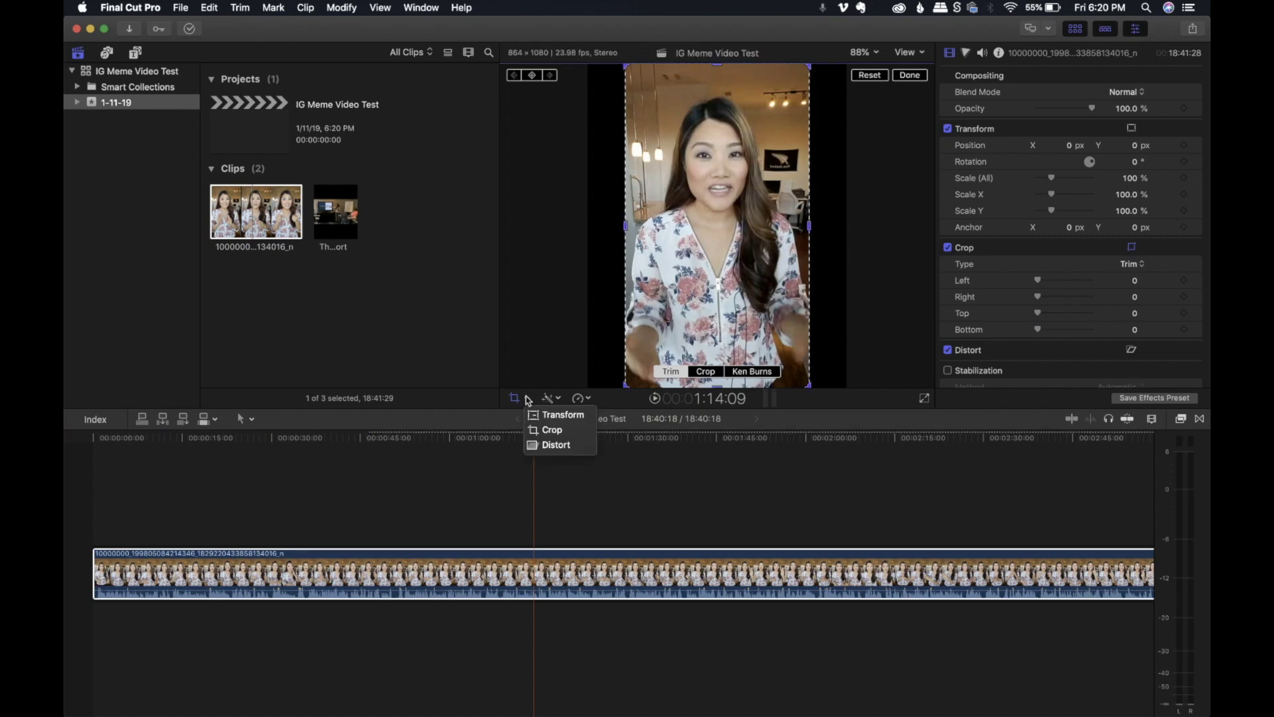
left_click(539, 415)
left_click_drag(668, 269, 673, 297)
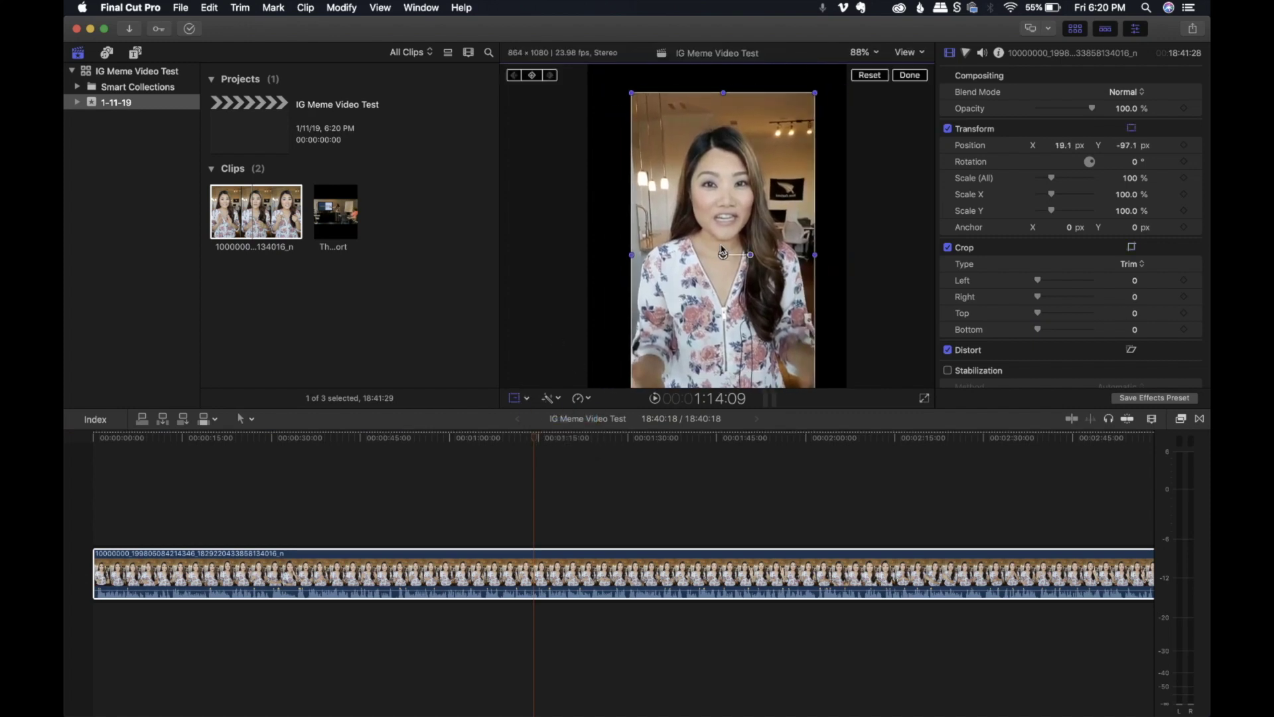
left_click(907, 75)
key("Delete")
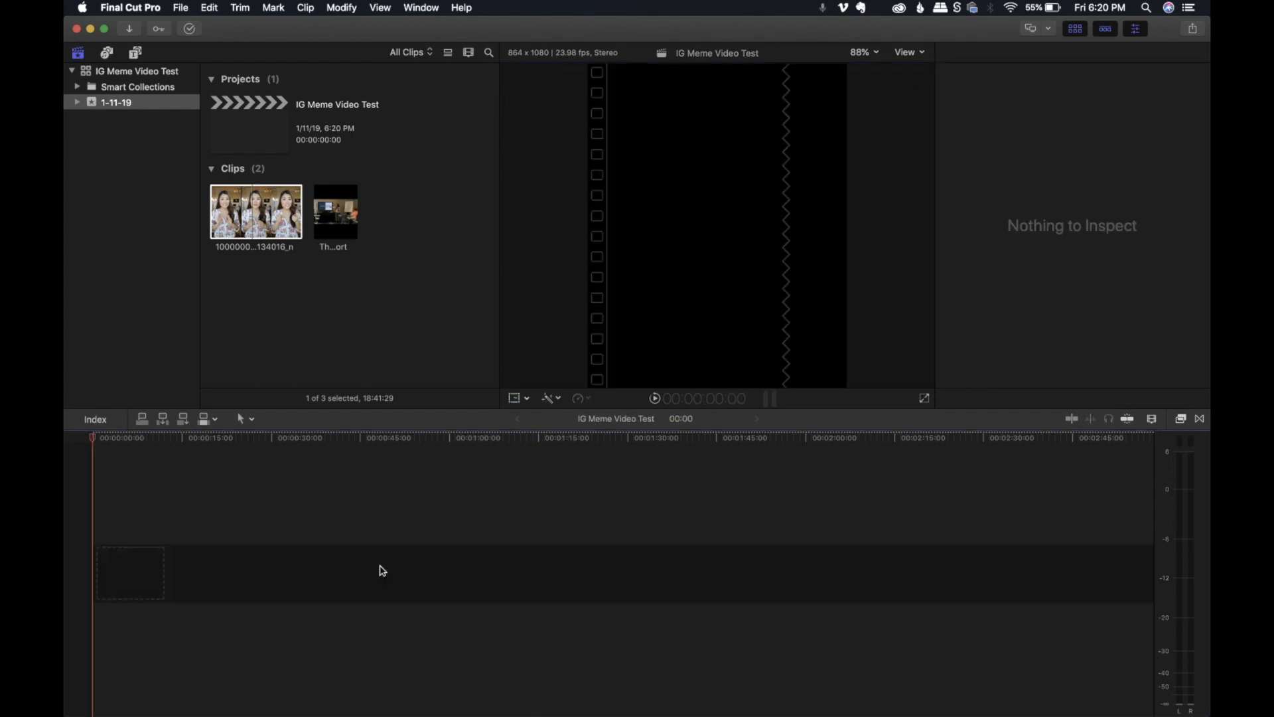
Drag The Video Funnel- short clip to the empty timeline's start and scrub through it
left_click(343, 230)
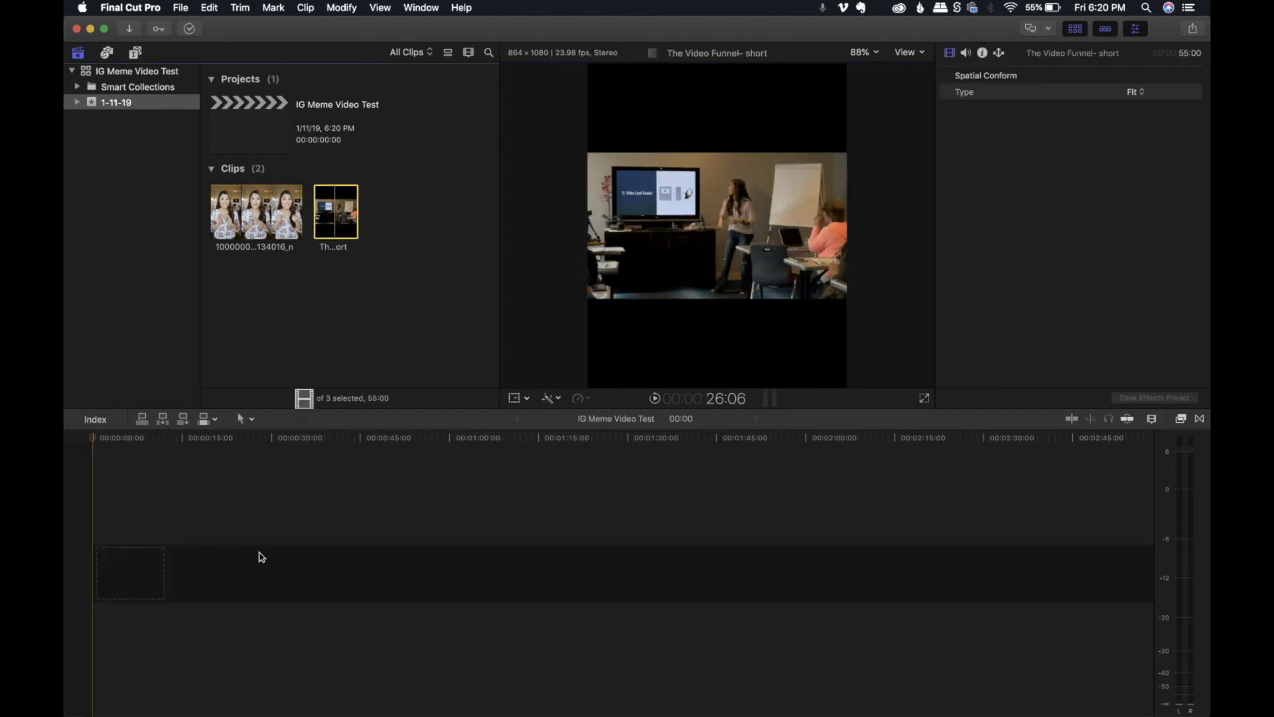
left_click_drag(258, 556, 106, 568)
left_click_drag(95, 444, 371, 435)
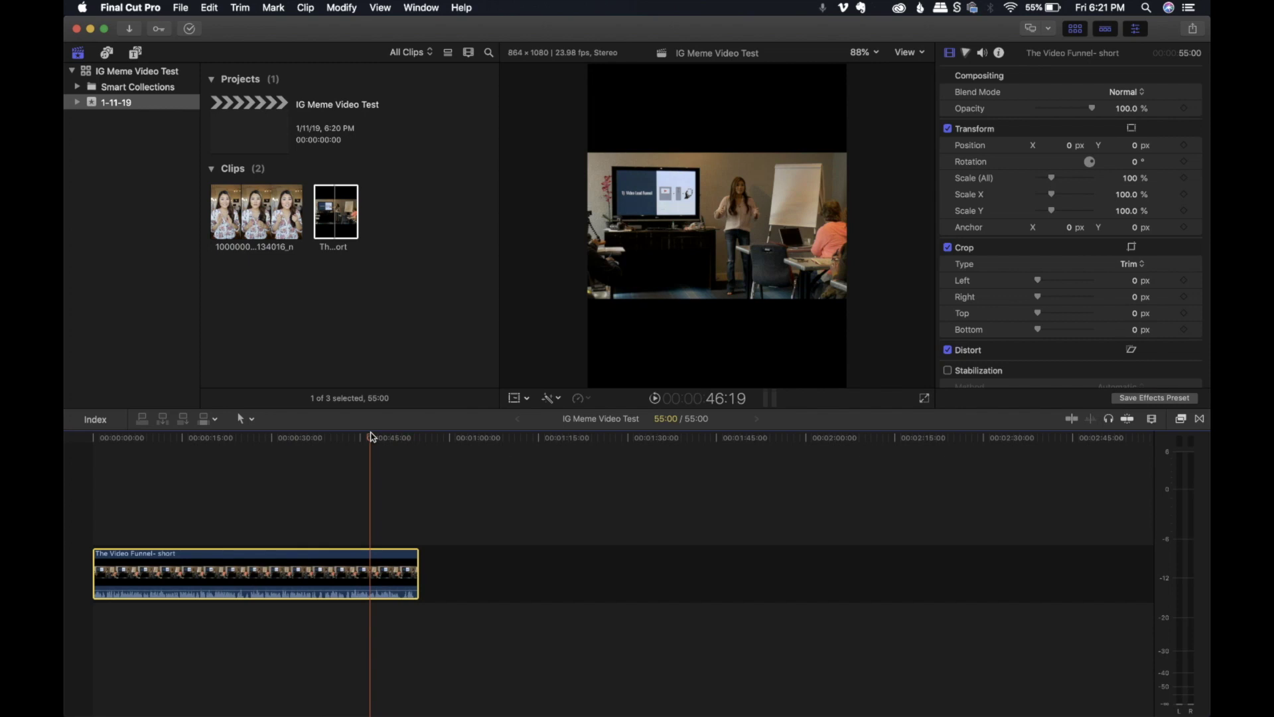
left_click_drag(372, 444, 189, 443)
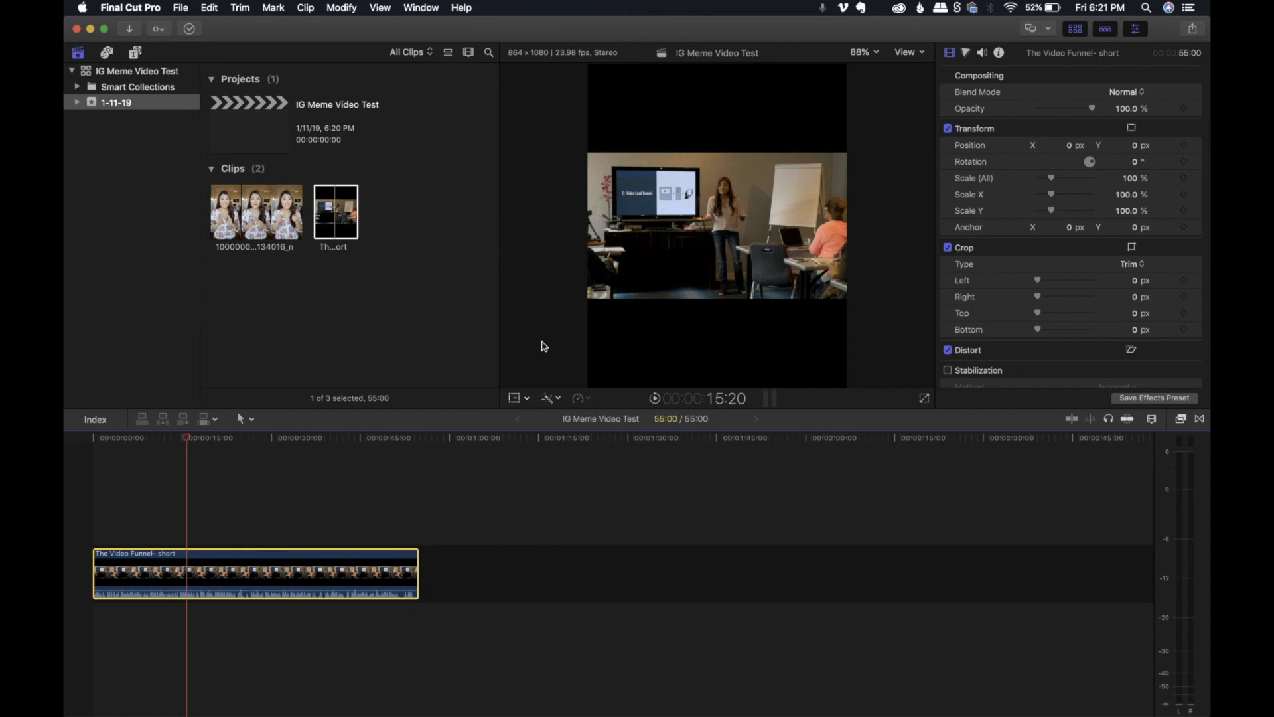
left_click_drag(189, 441, 81, 444)
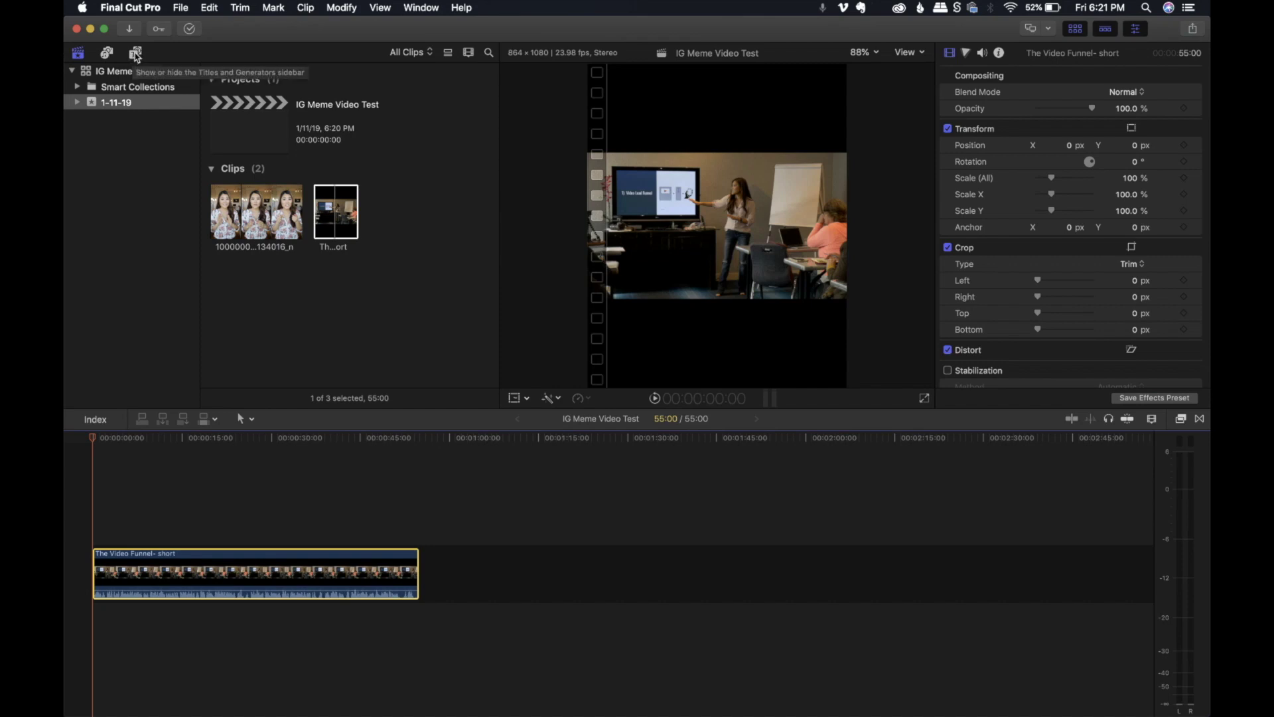
Connect a Custom solid from Generators > Solids above the video clip
left_click(135, 53)
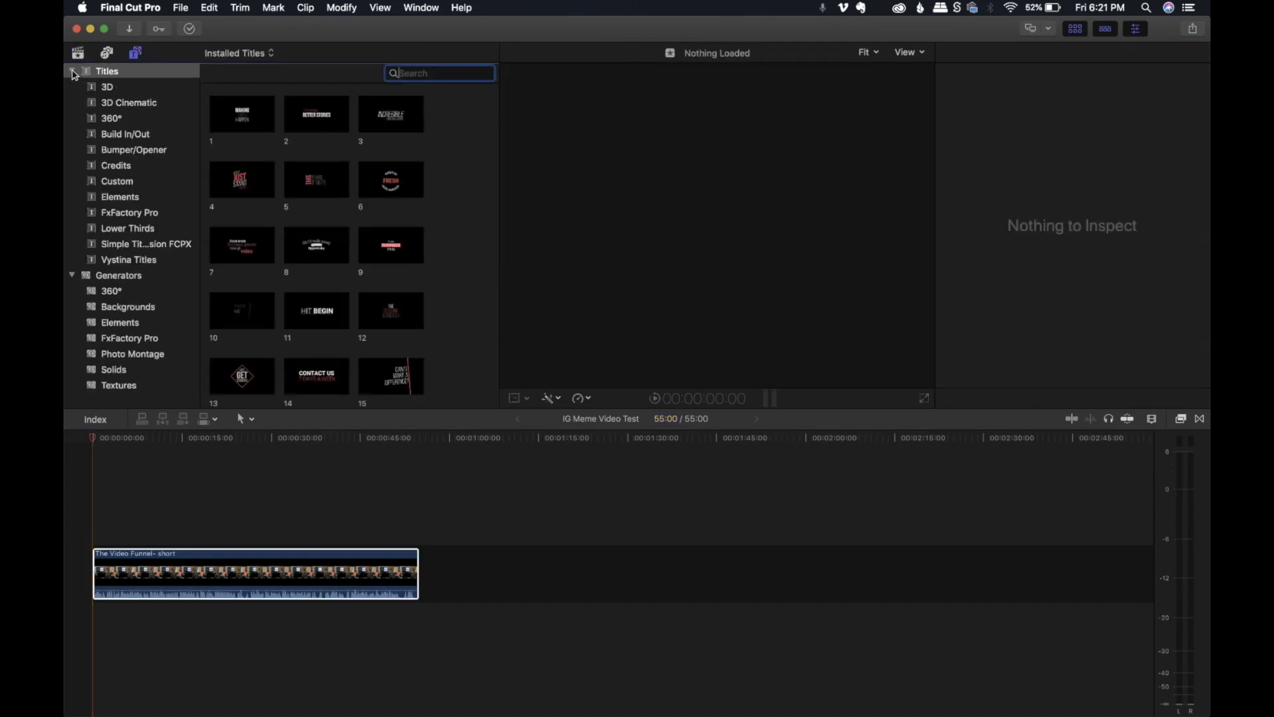
left_click(72, 71)
left_click(114, 89)
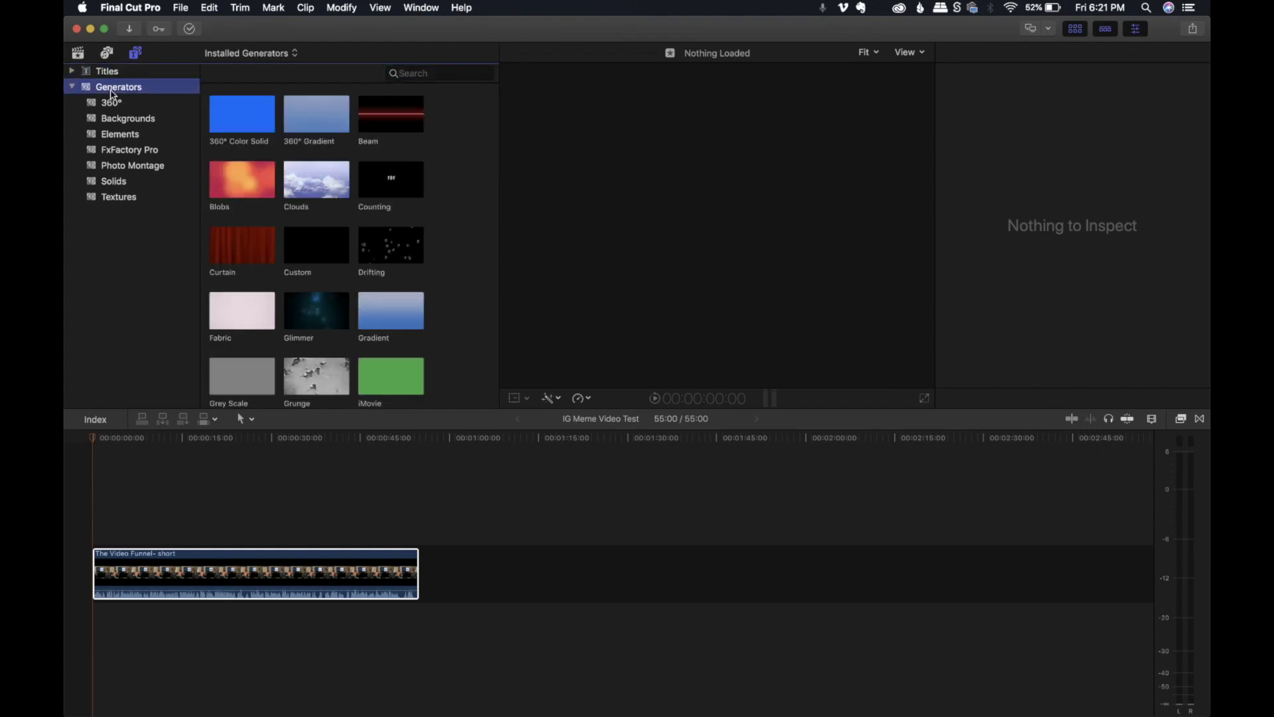
left_click(110, 184)
left_click_drag(243, 118, 92, 494)
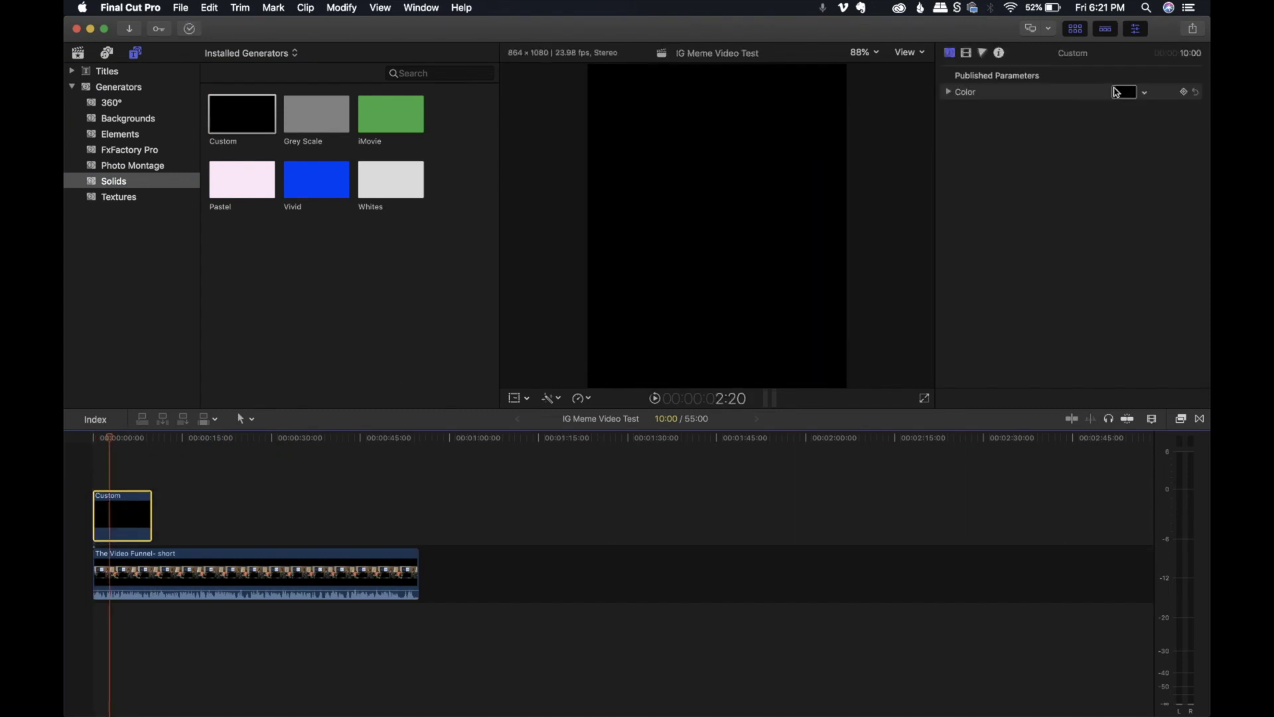
Set the Custom solid's Color to red in the Inspector
left_click(1123, 92)
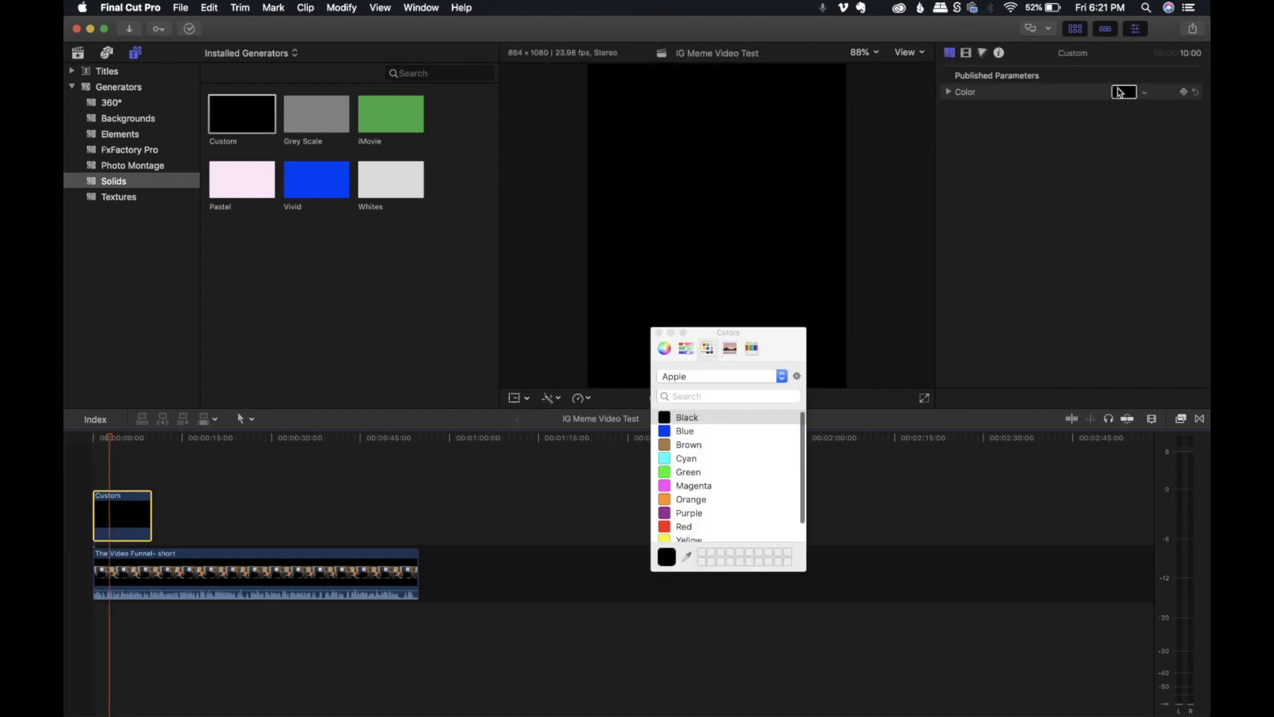
left_click(678, 526)
left_click(659, 332)
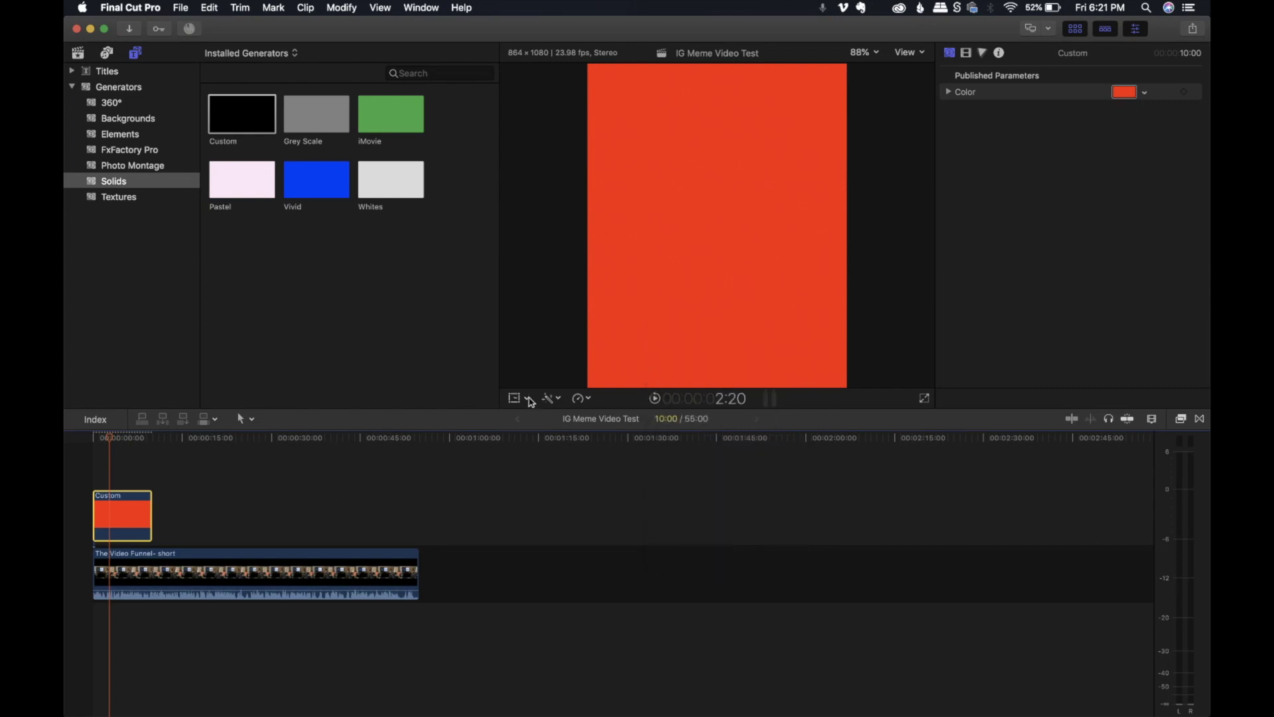
left_click(528, 399)
Crop the red solid from the top down to a thin strip along the frame's bottom
left_click(550, 429)
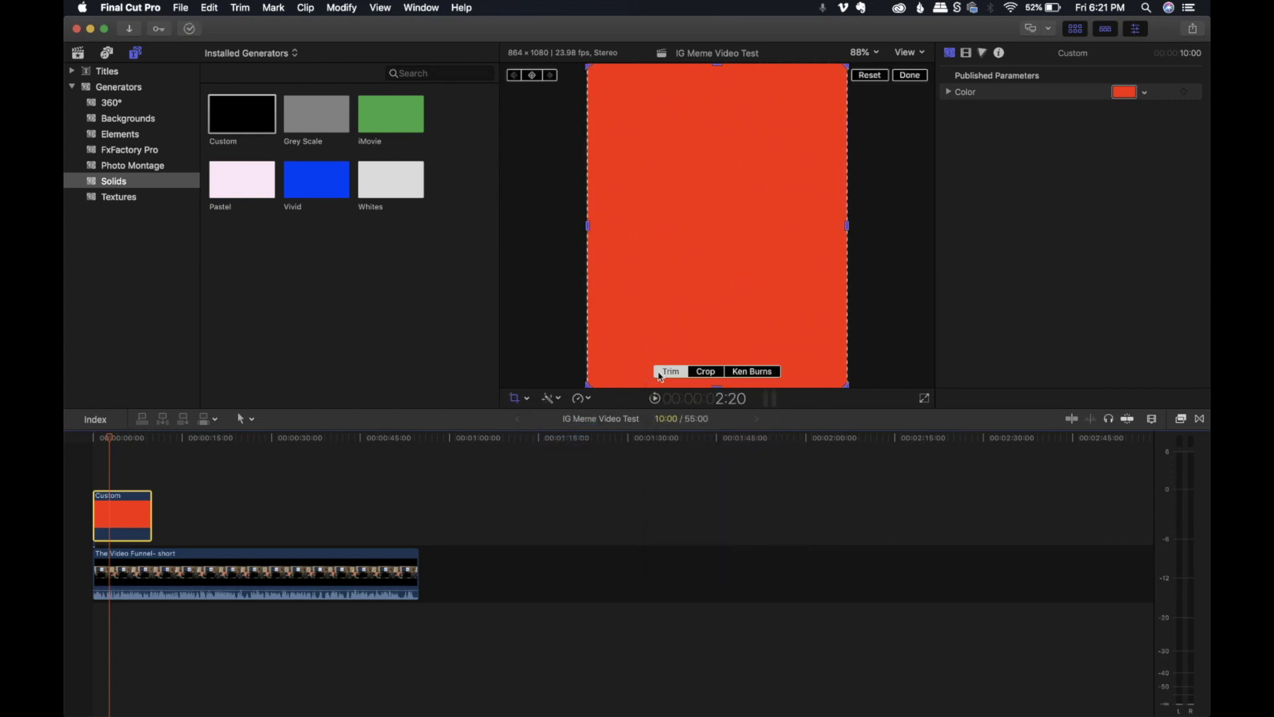
left_click_drag(662, 409, 669, 481)
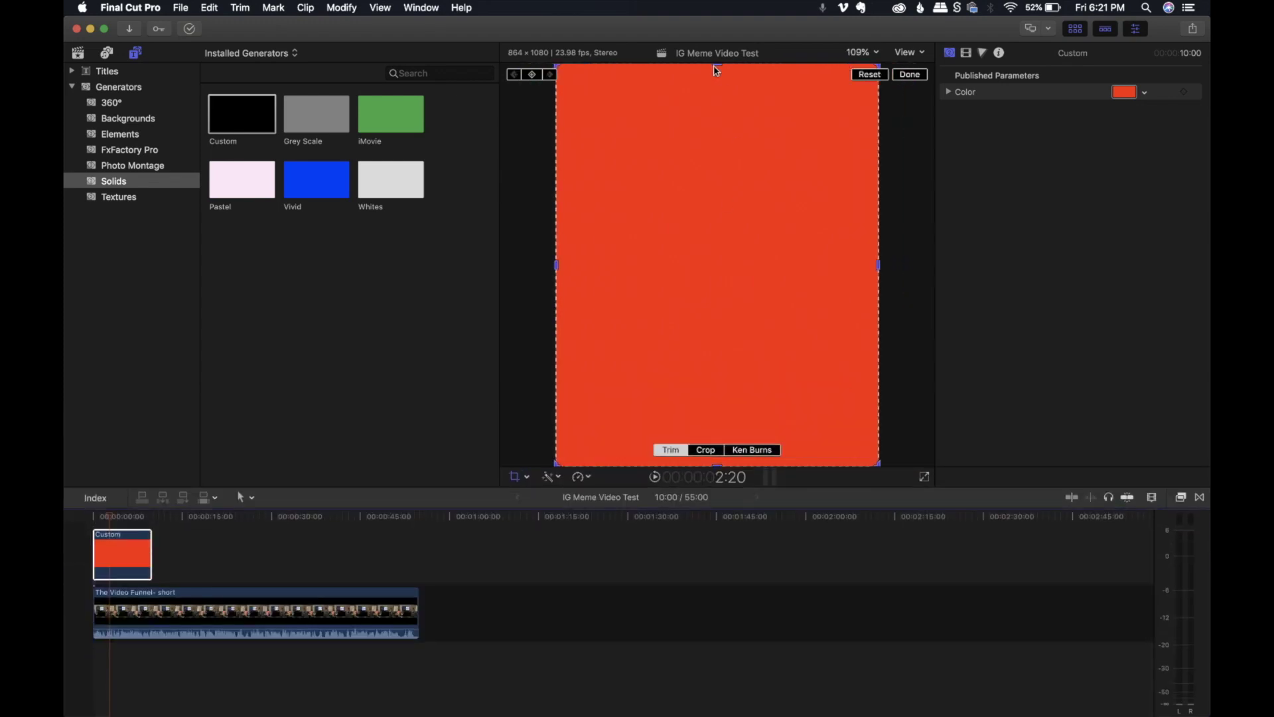
left_click_drag(716, 65, 715, 462)
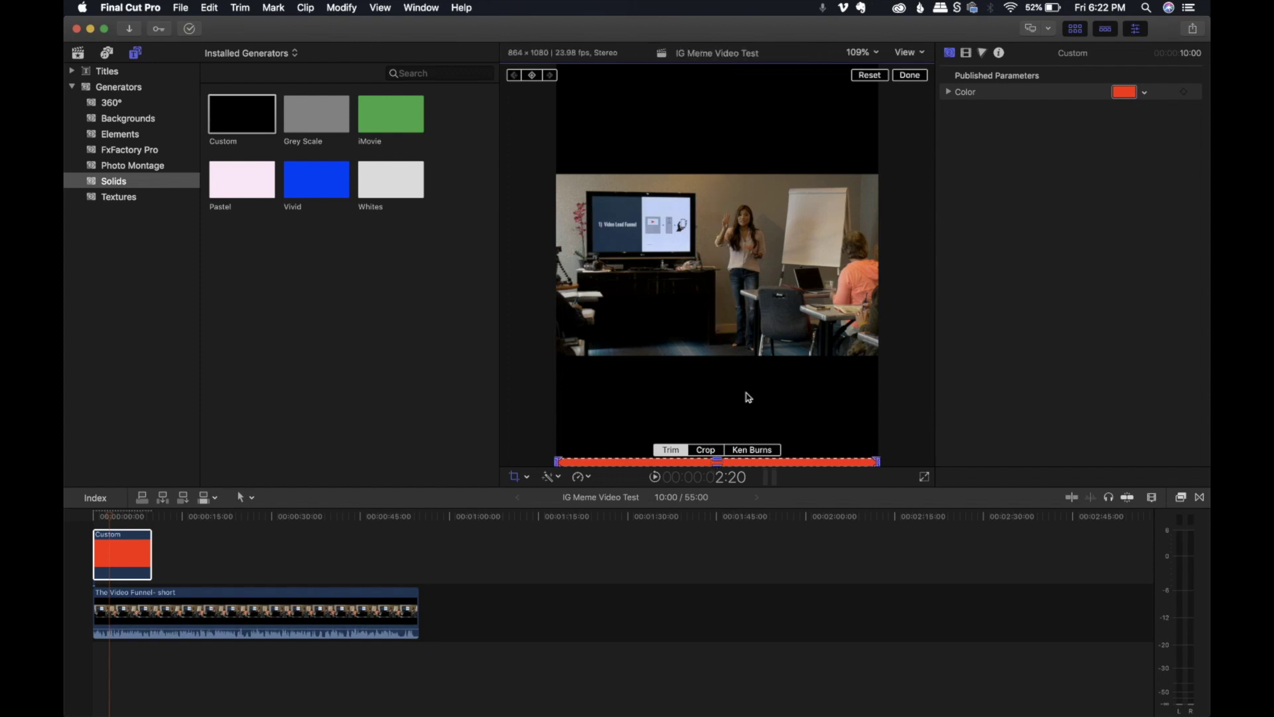
left_click(909, 76)
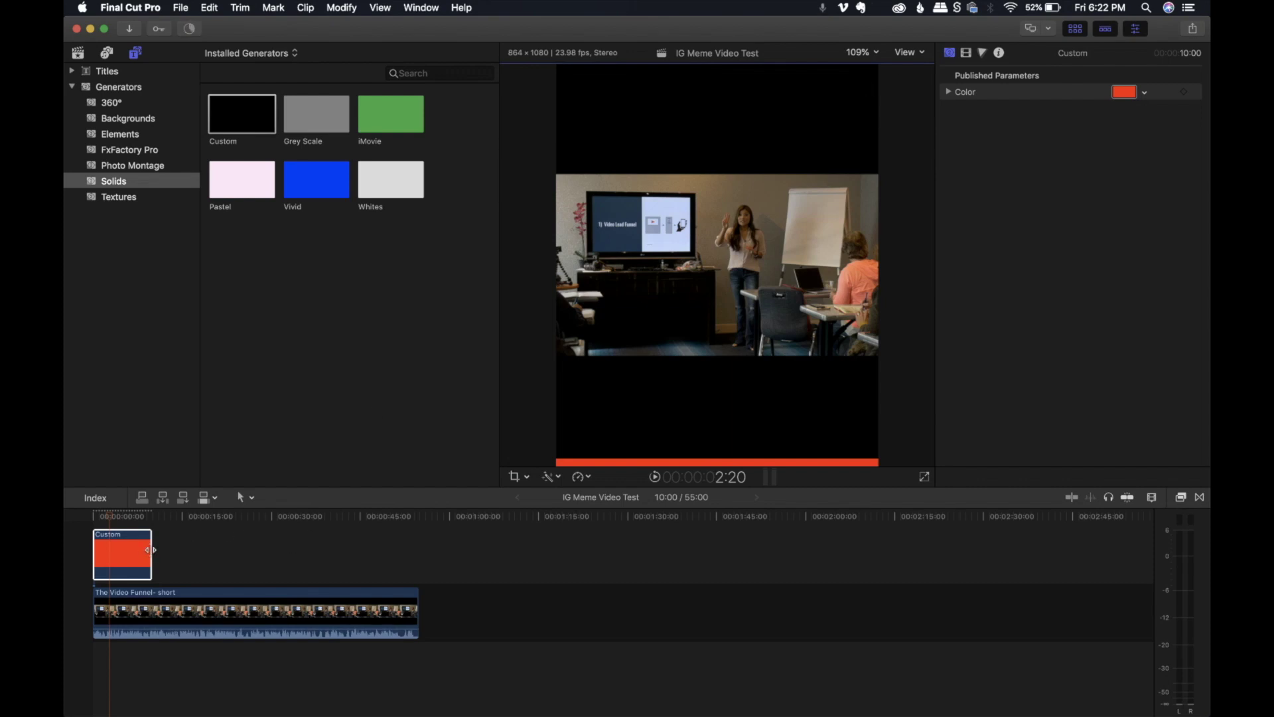
Extend the red solid to end at 55:00 with the video and play it back
left_click_drag(152, 550, 417, 568)
key("super+equal")
key("super+equal")
key("super+equal")
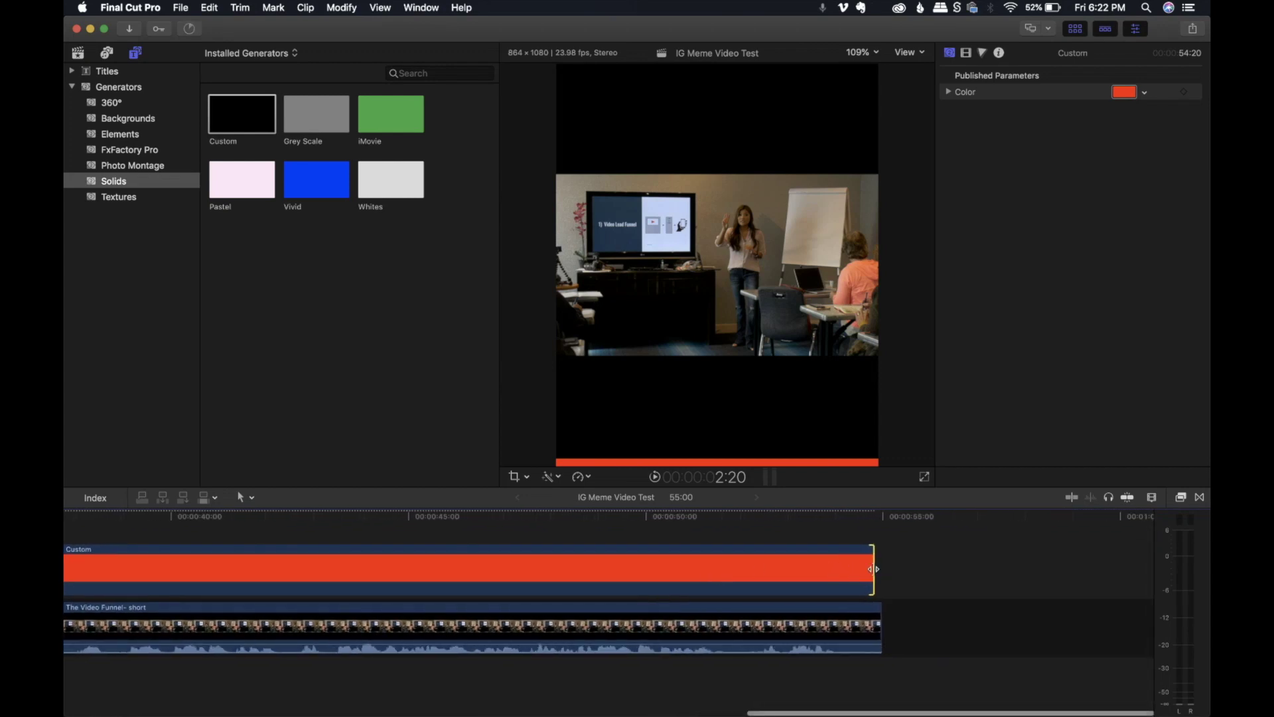
left_click_drag(873, 569, 881, 564)
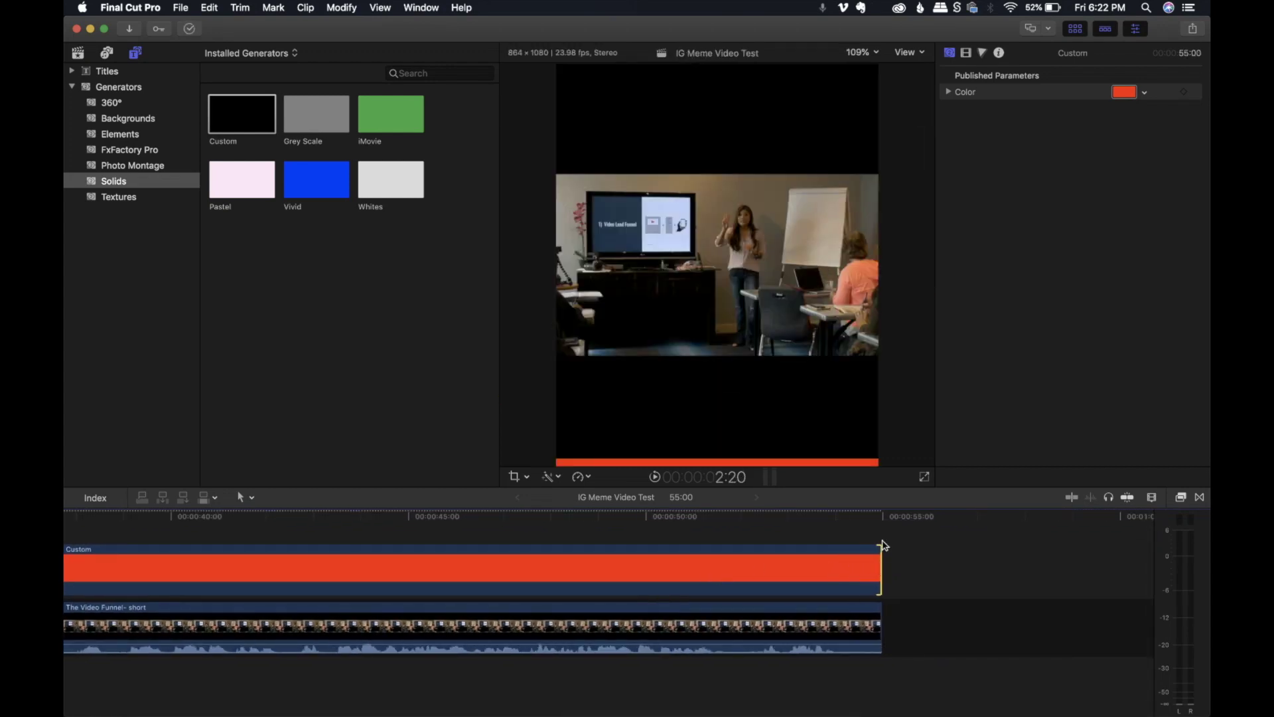
key("space")
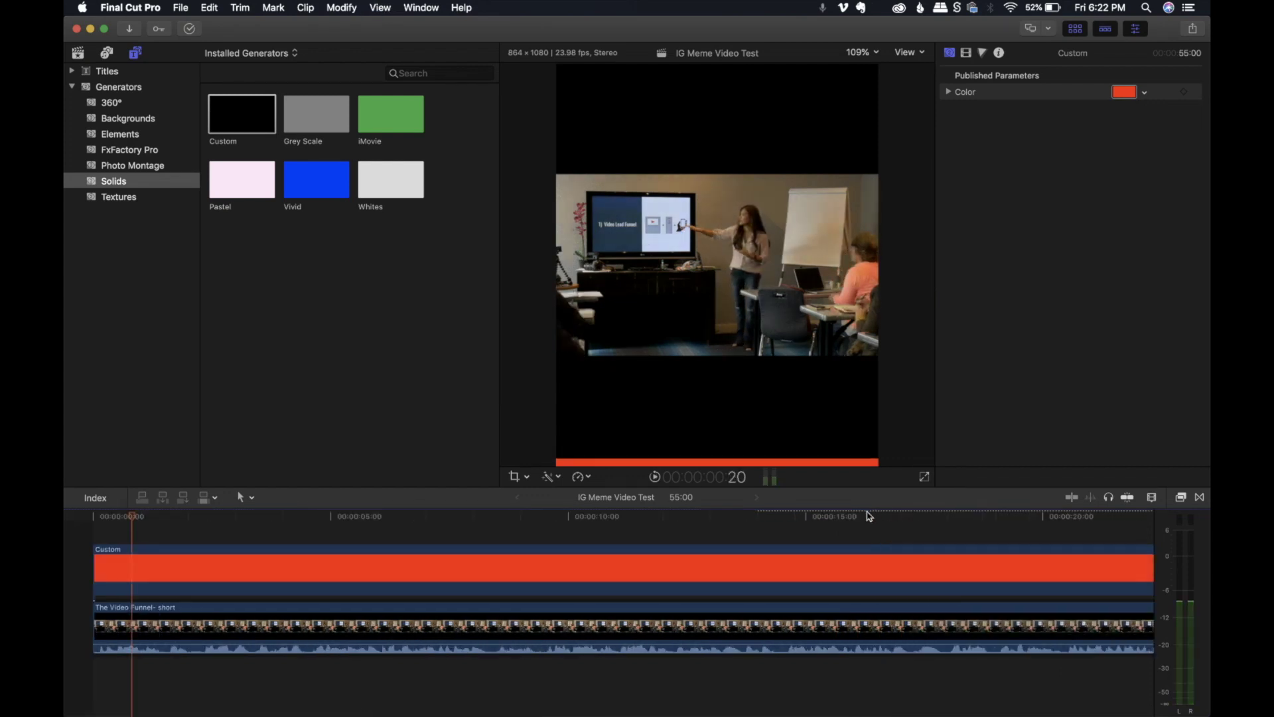
left_click_drag(610, 487, 607, 452)
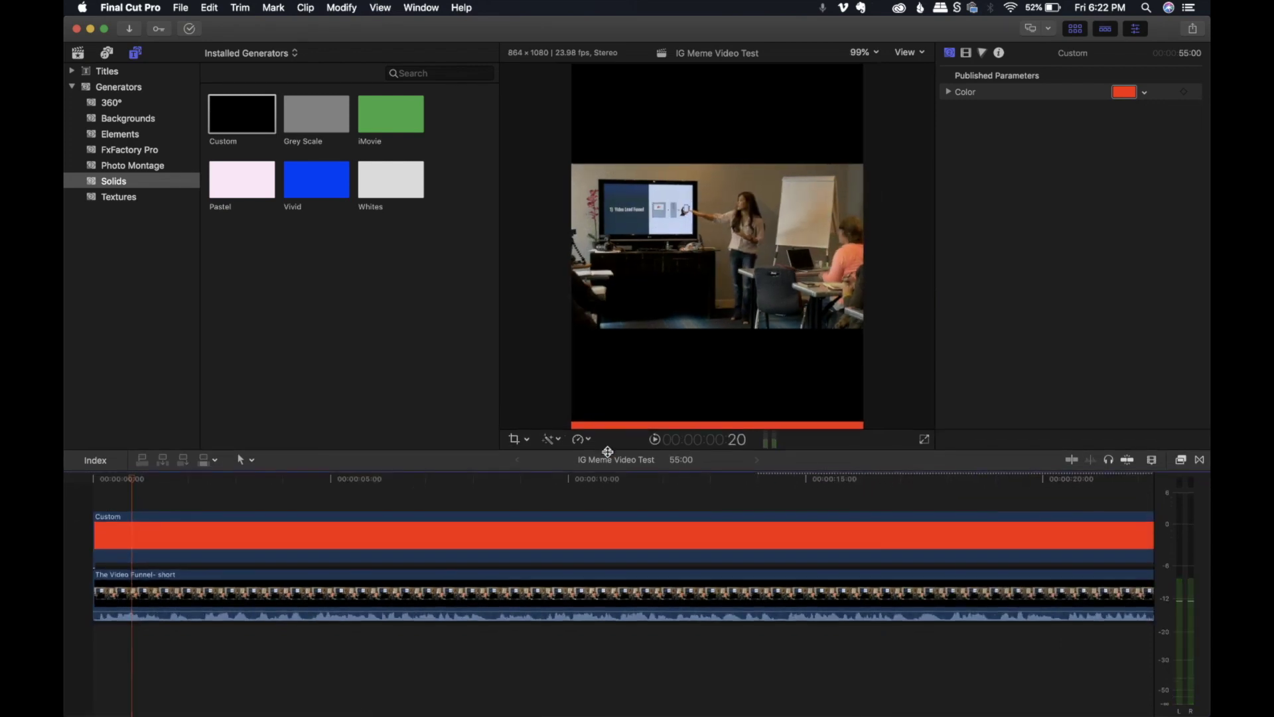
left_click(547, 484)
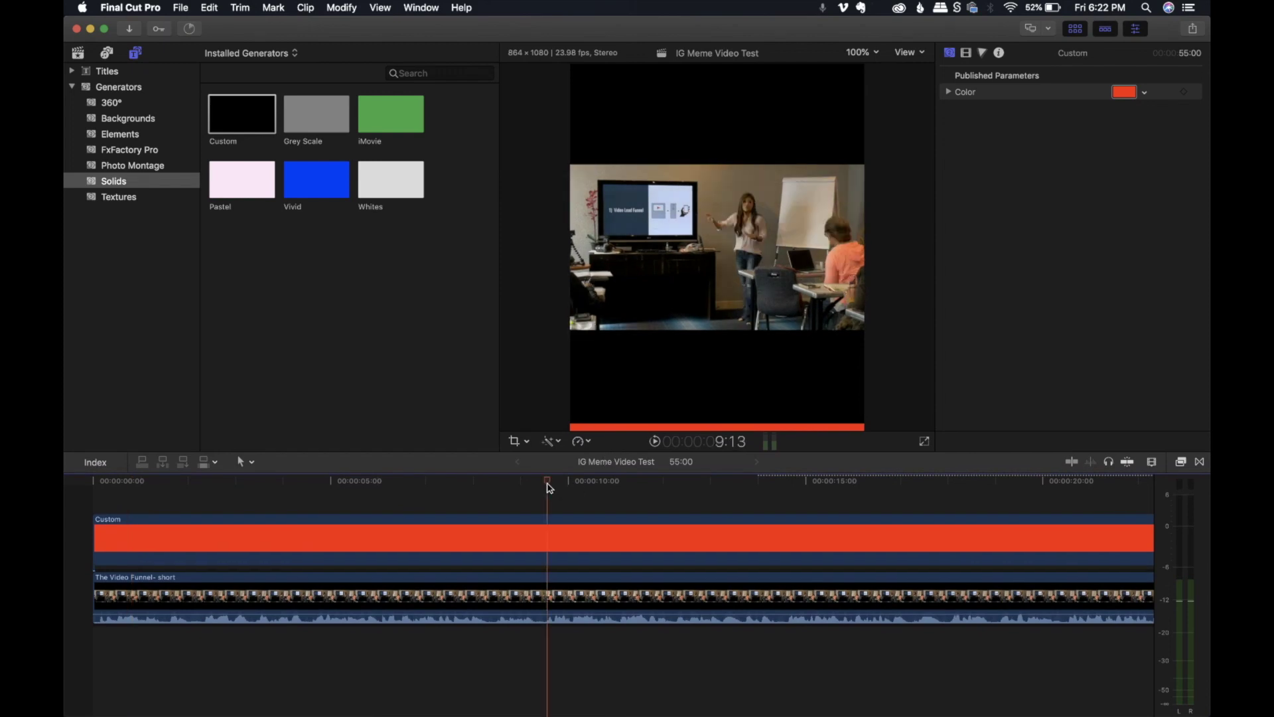
key("super+minus")
key("super+minus")
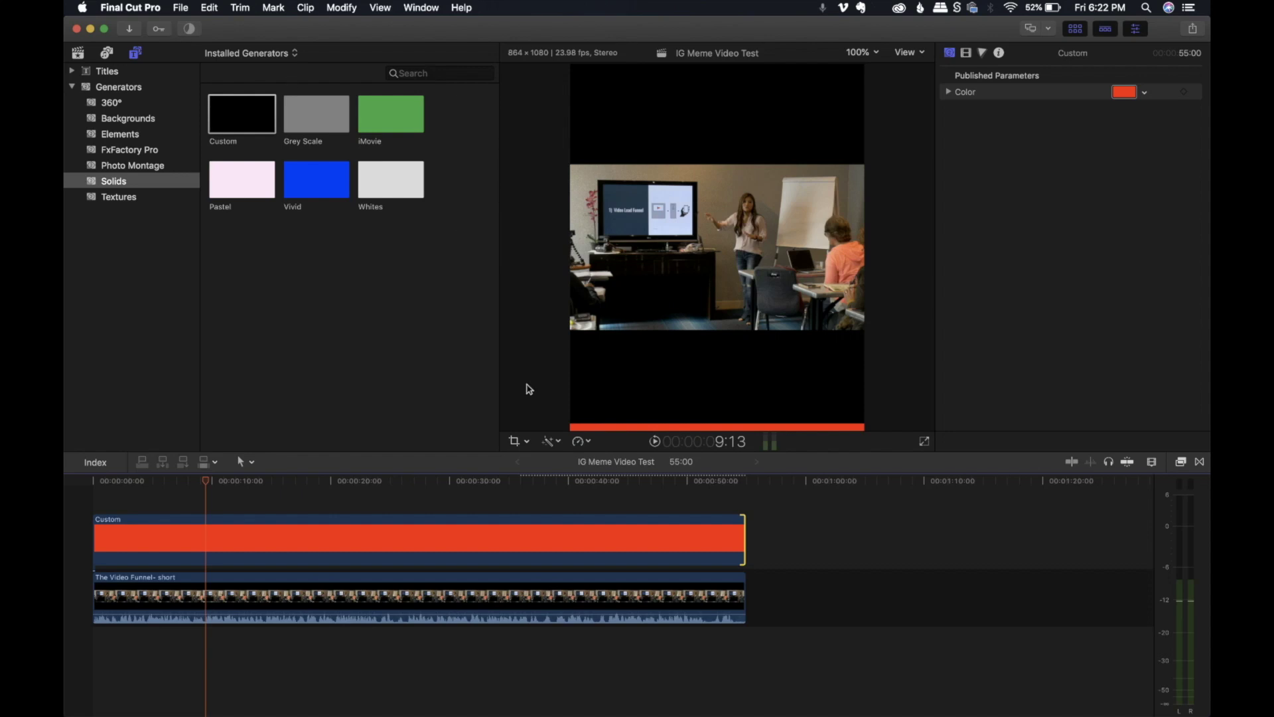
Switch the viewer to Transform mode, park the playhead at 0:00, and select the red solid
left_click(525, 440)
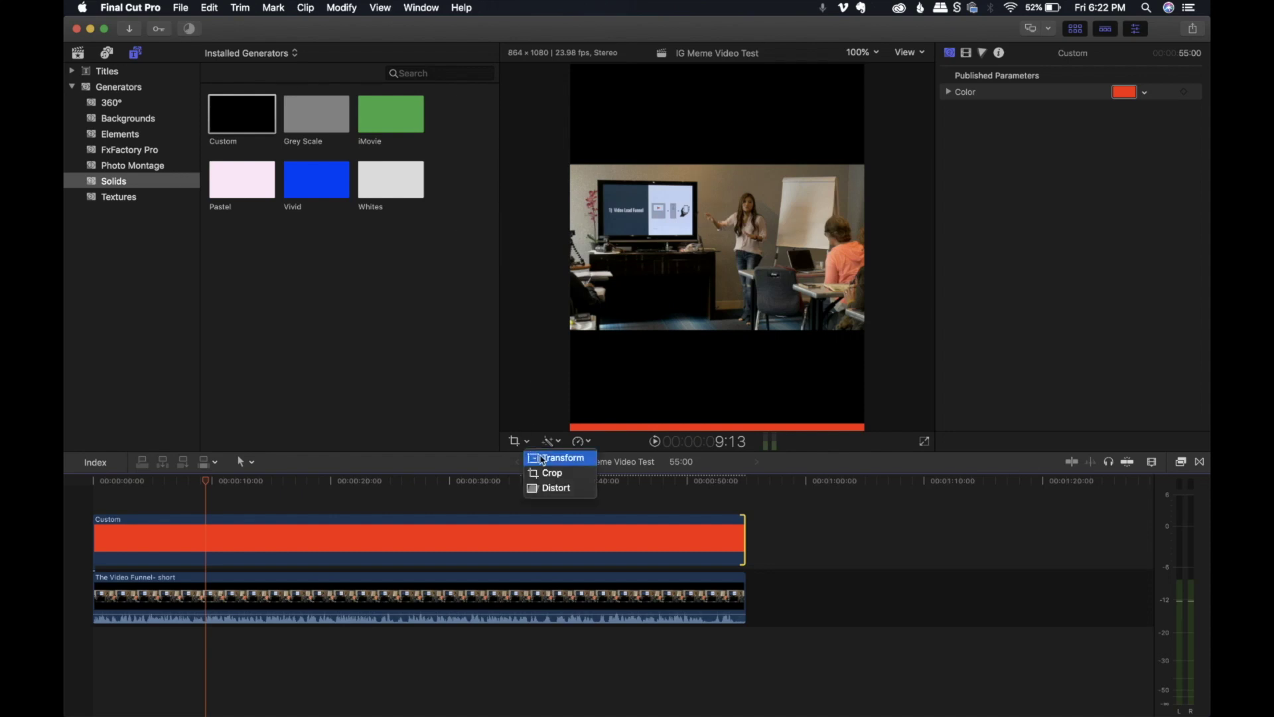
left_click(543, 459)
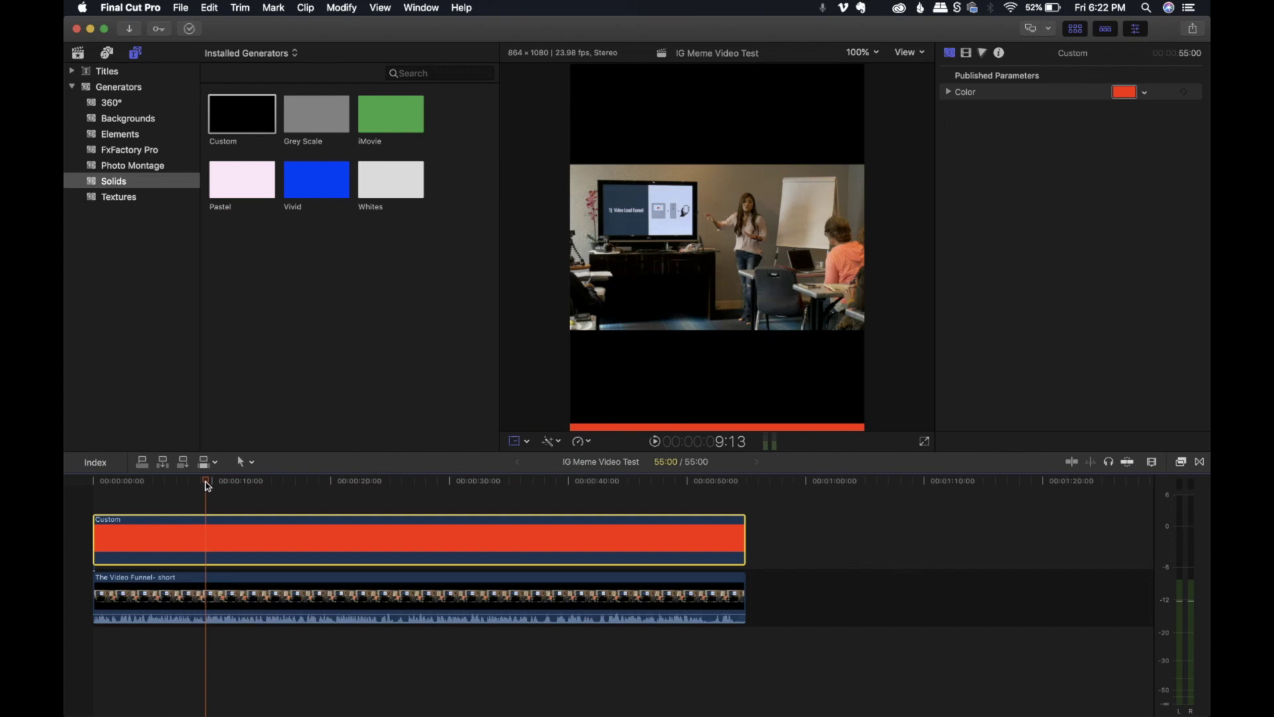
left_click_drag(208, 487, 83, 495)
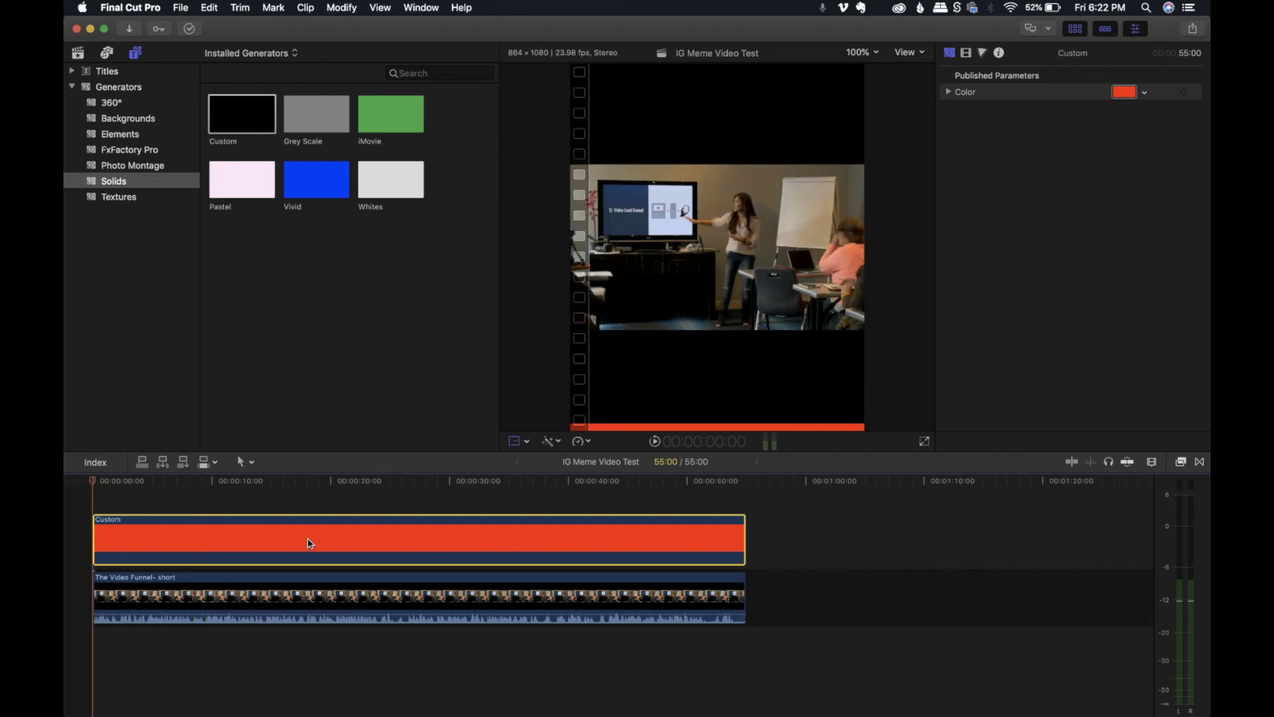
left_click(635, 360)
left_click(533, 438)
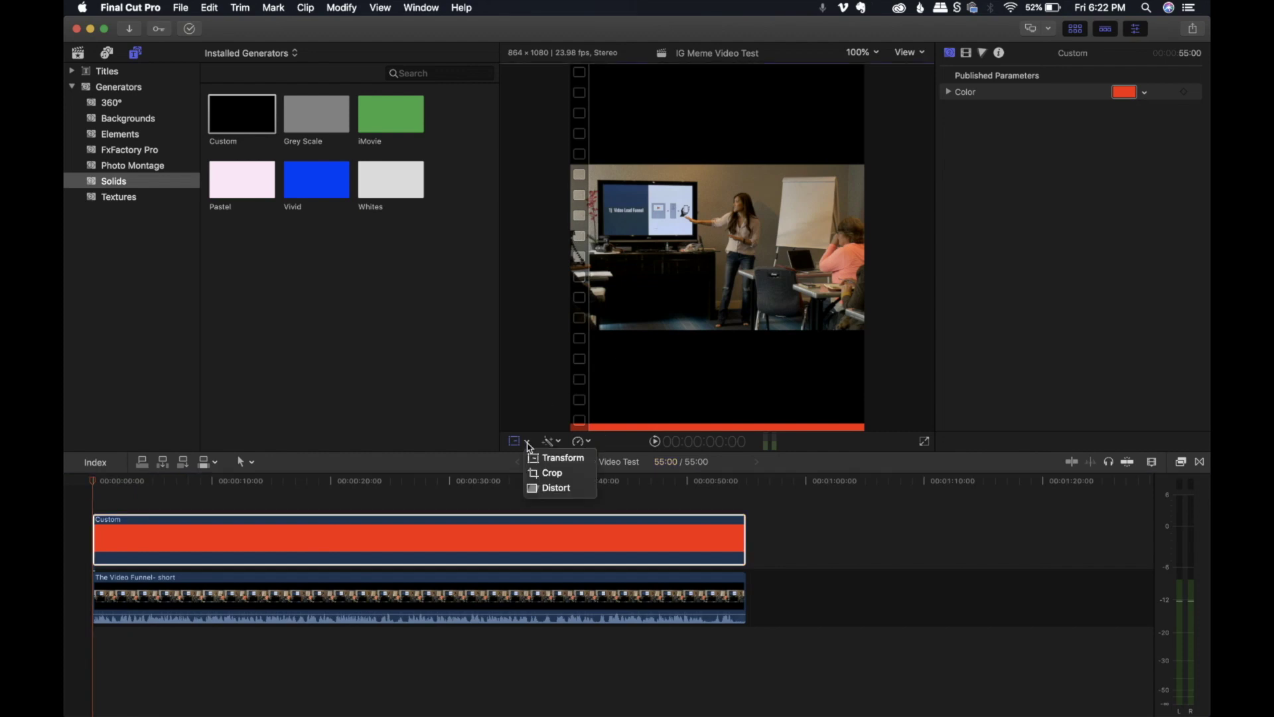
left_click(609, 426)
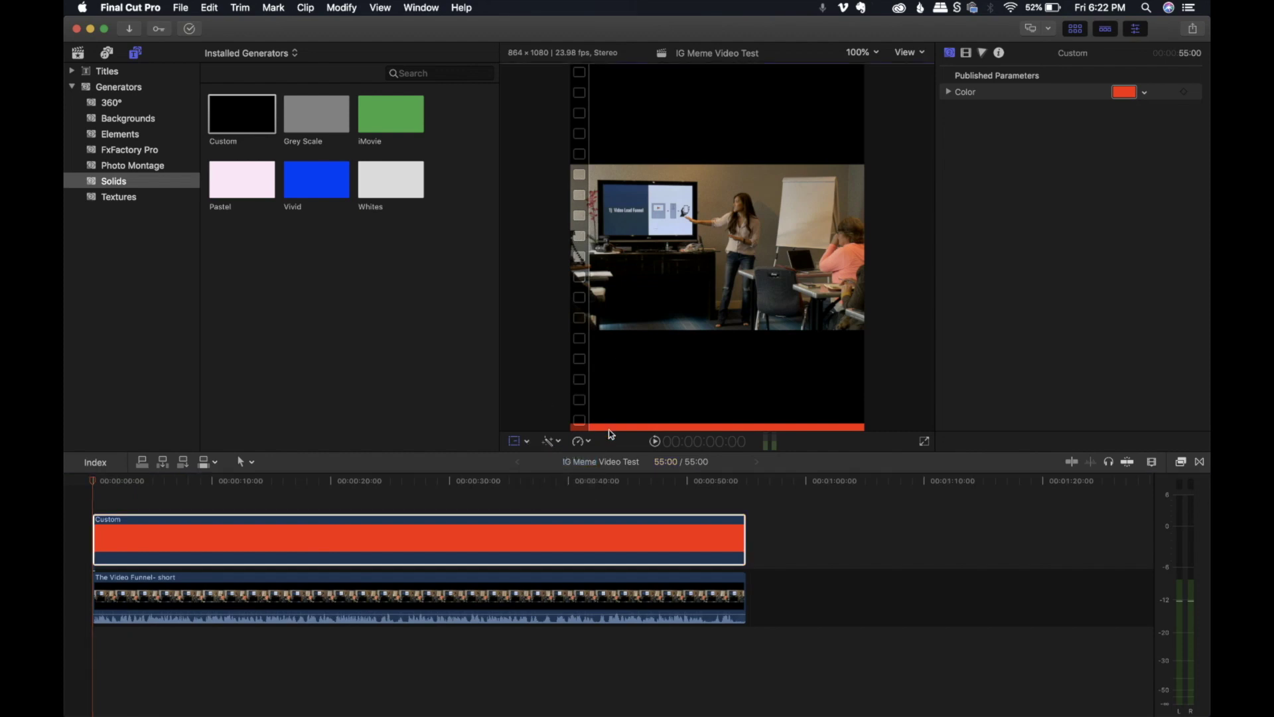
left_click(325, 584)
left_click(368, 540)
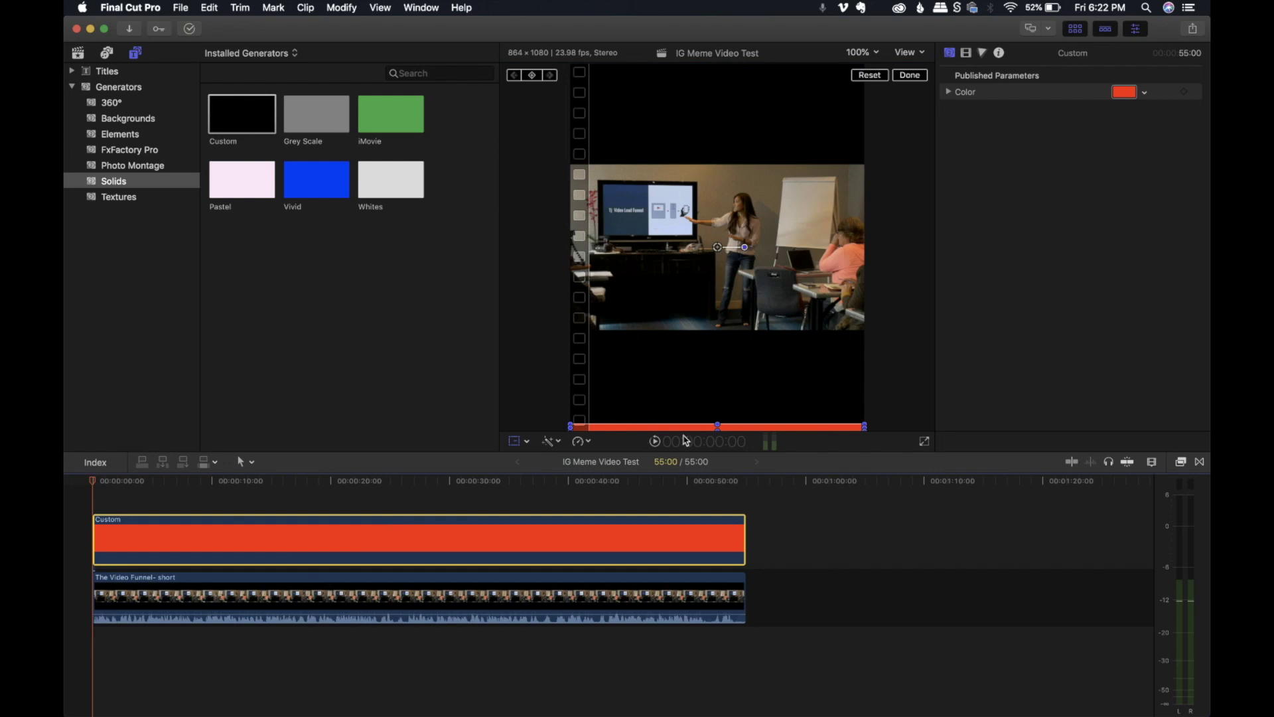
Move the red bar to X -240 px, scale its width to 15%, and add a start keyframe
left_click(724, 448)
left_click_drag(728, 453, 727, 481)
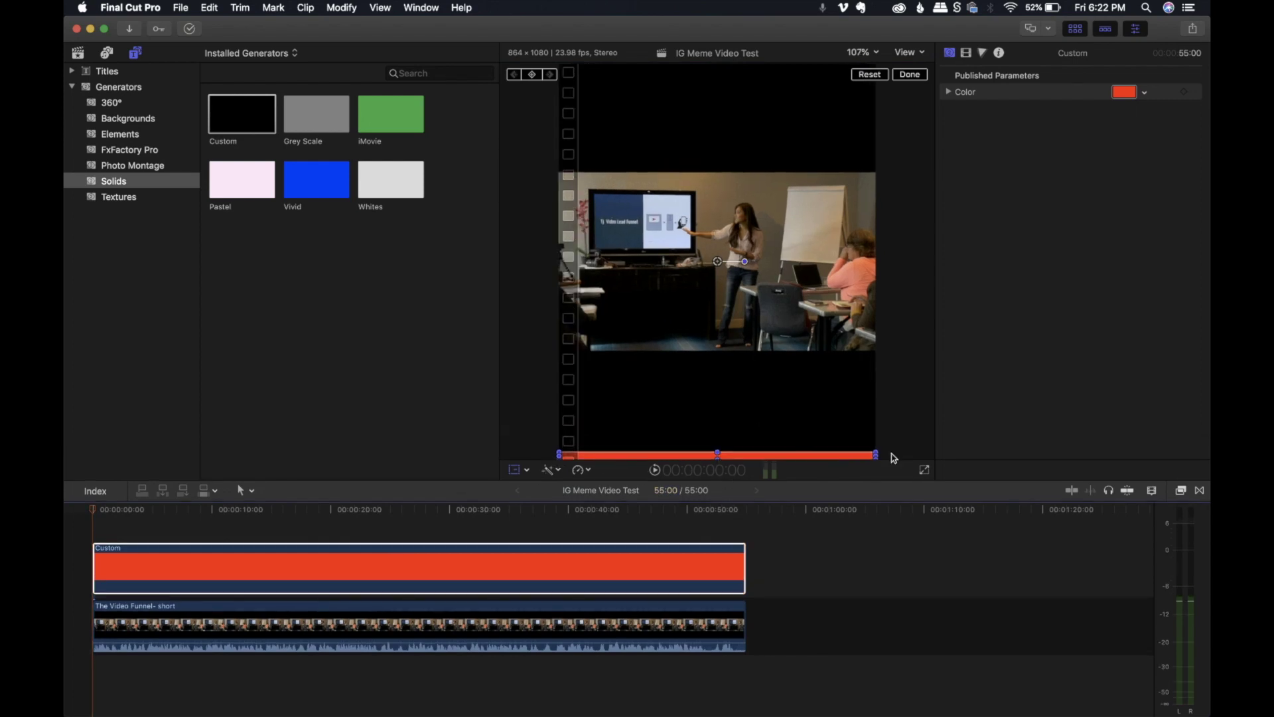
left_click_drag(876, 455, 736, 467)
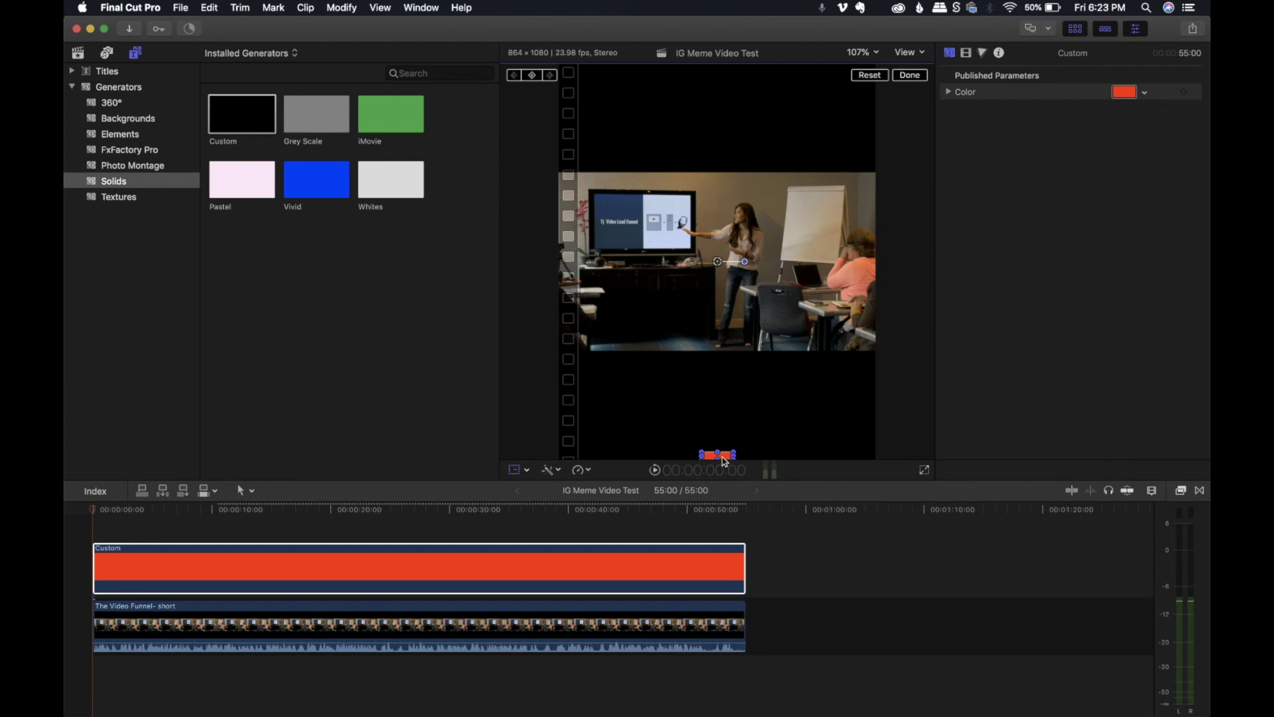
left_click_drag(725, 462, 567, 461)
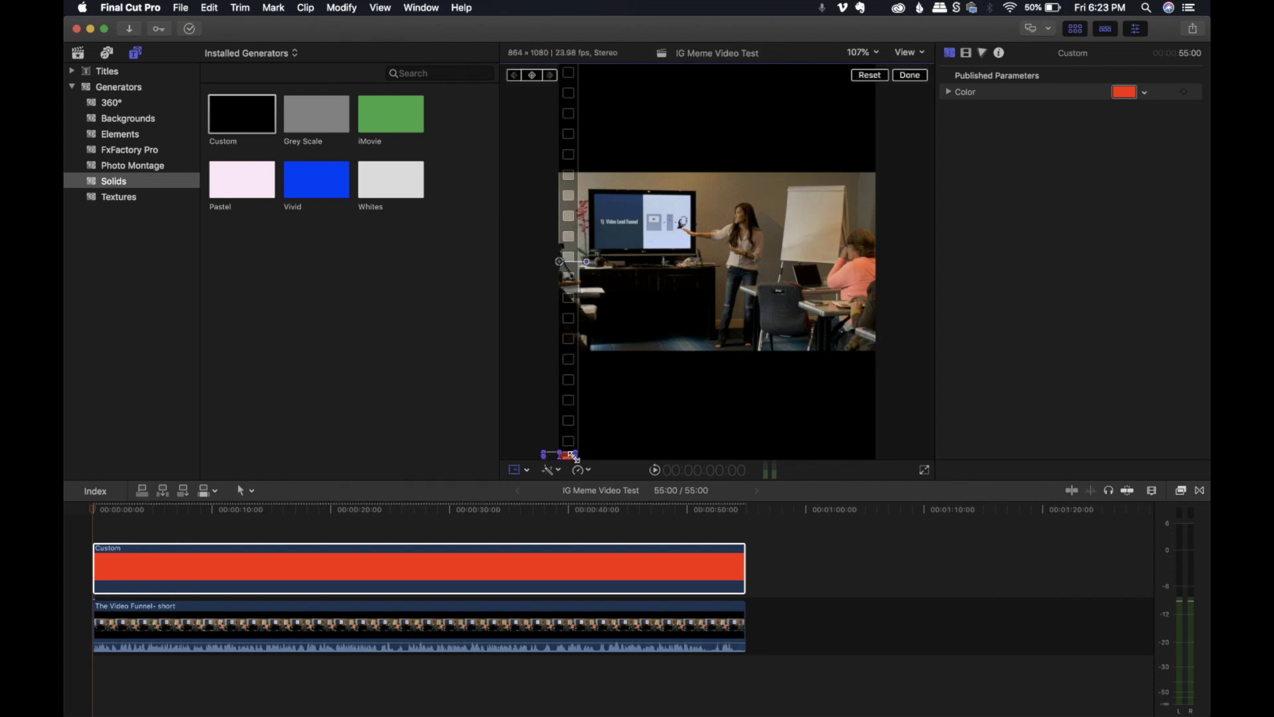
mouse_move(574, 456)
left_mouse_down()
mouse_move(597, 451)
mouse_move(566, 451)
left_mouse_up()
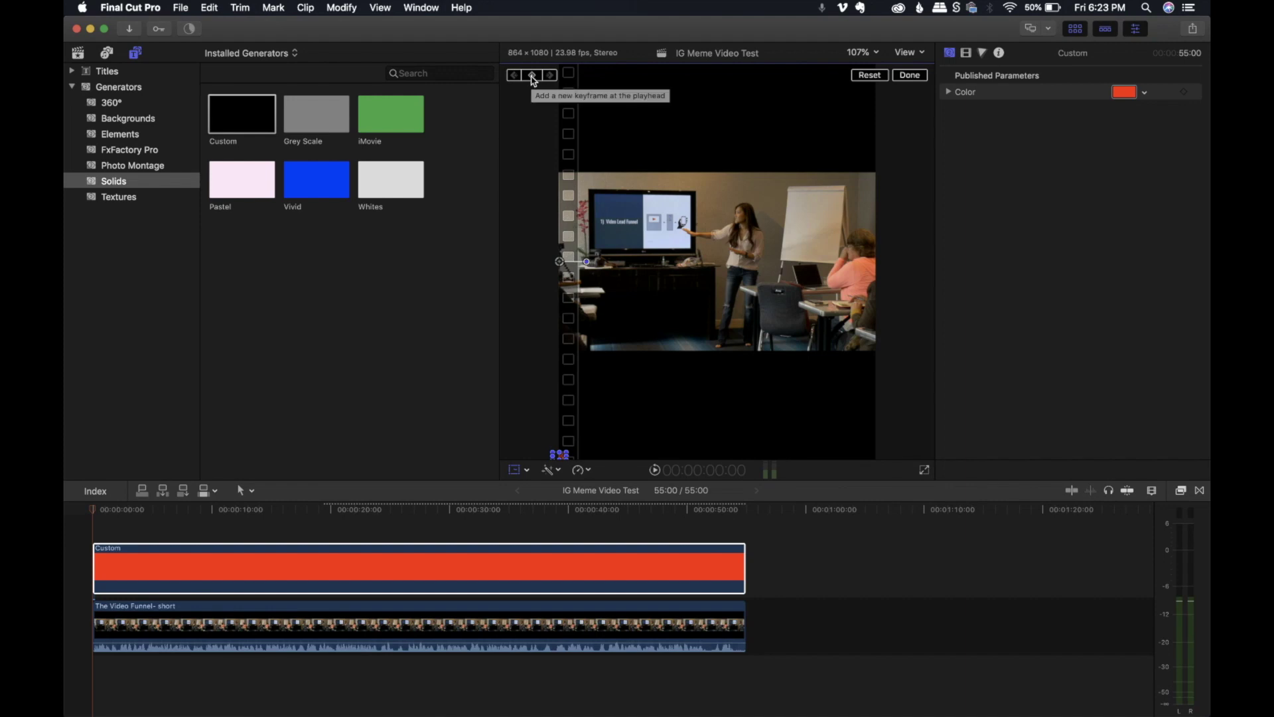
left_click(533, 76)
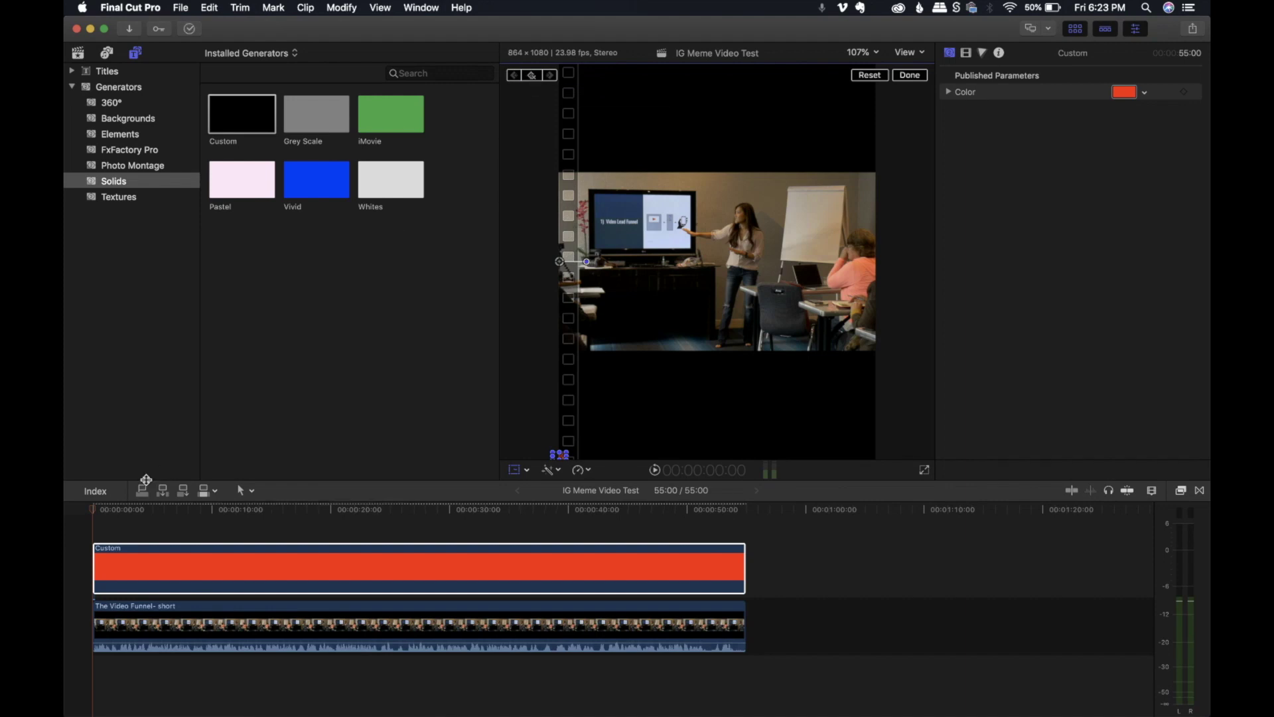
At the clip end (54:23), stretch the red bar's width to about 200% so it grows across the bottom
left_click(139, 510)
left_click_drag(150, 510, 747, 517)
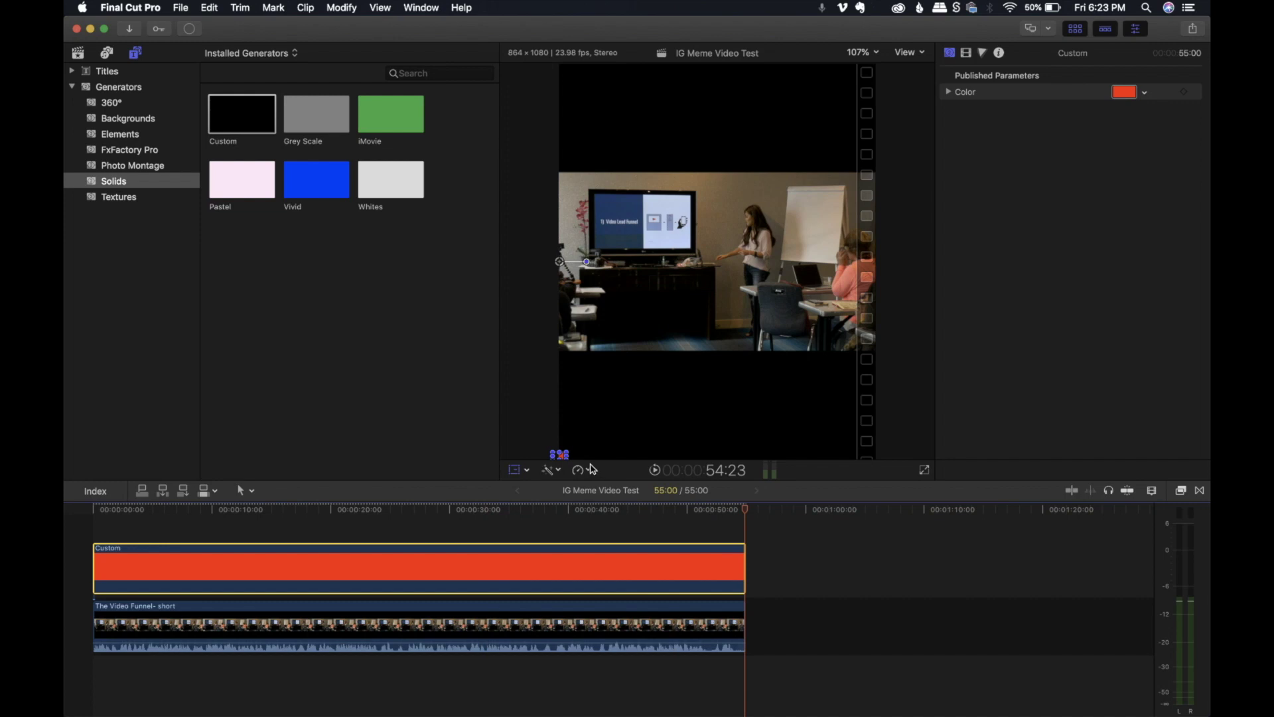
left_click_drag(568, 455, 879, 464)
left_click(916, 77)
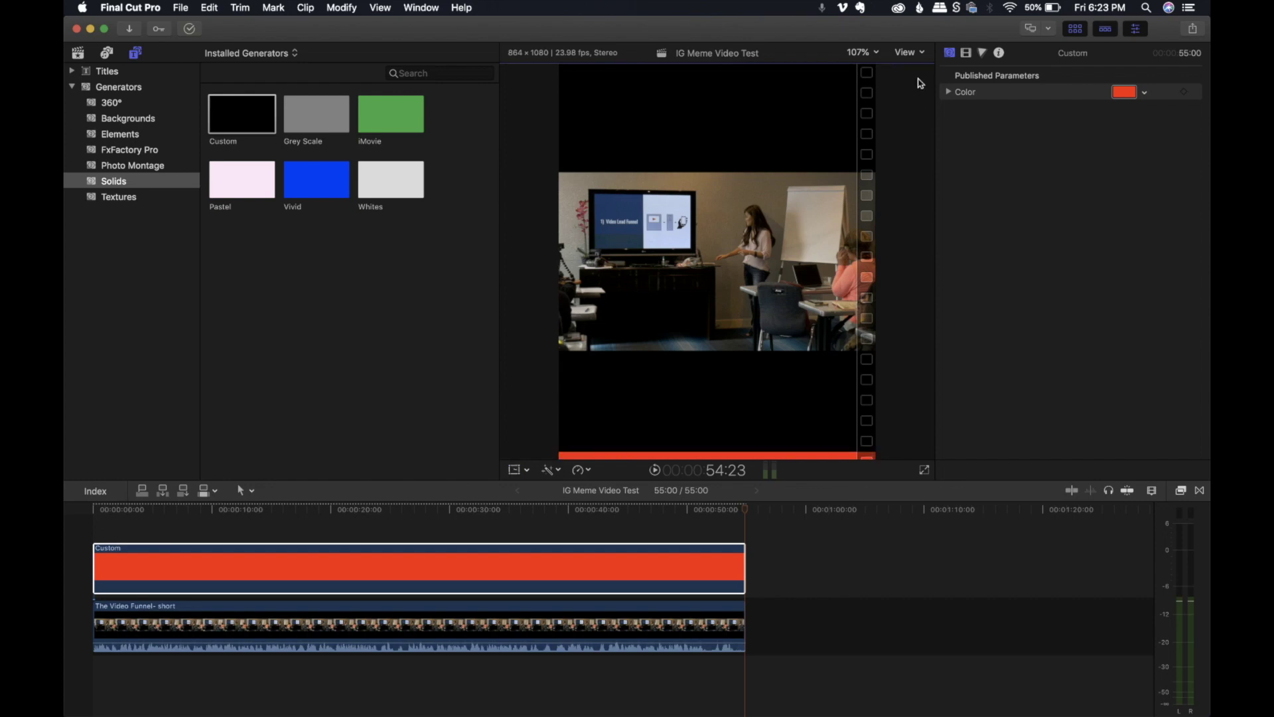
left_click(103, 509)
key("space")
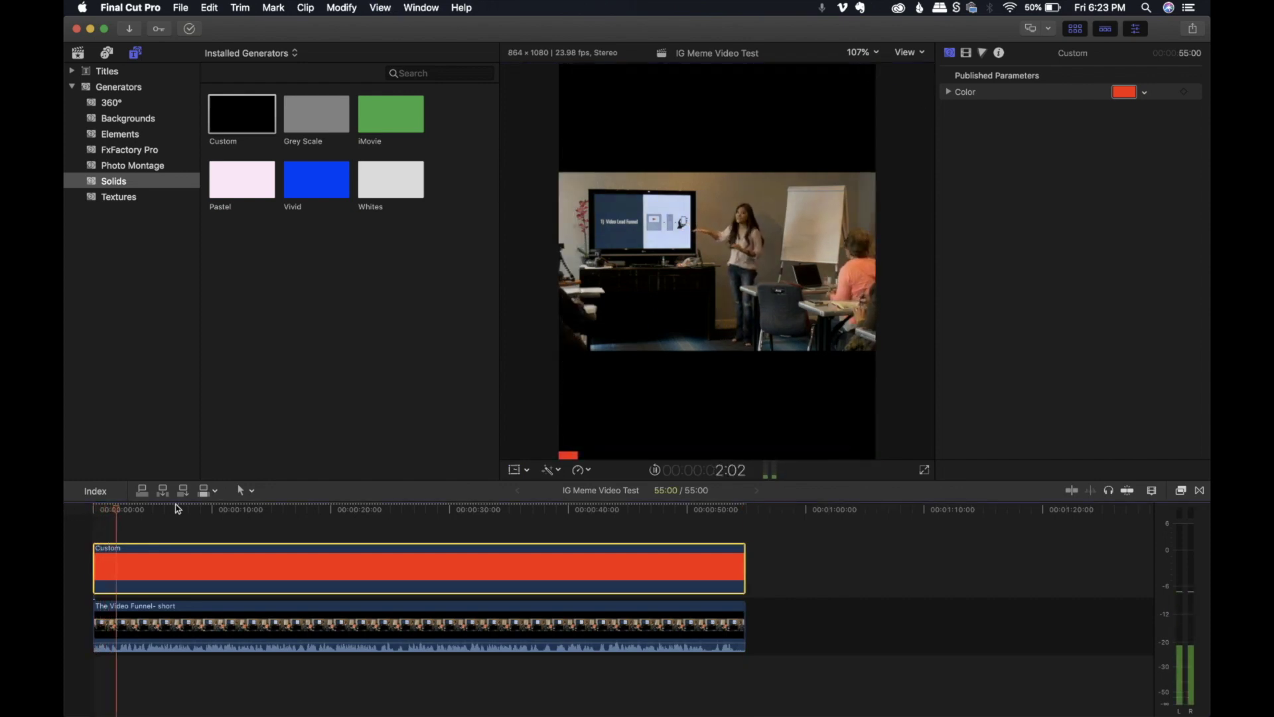
left_click(222, 511)
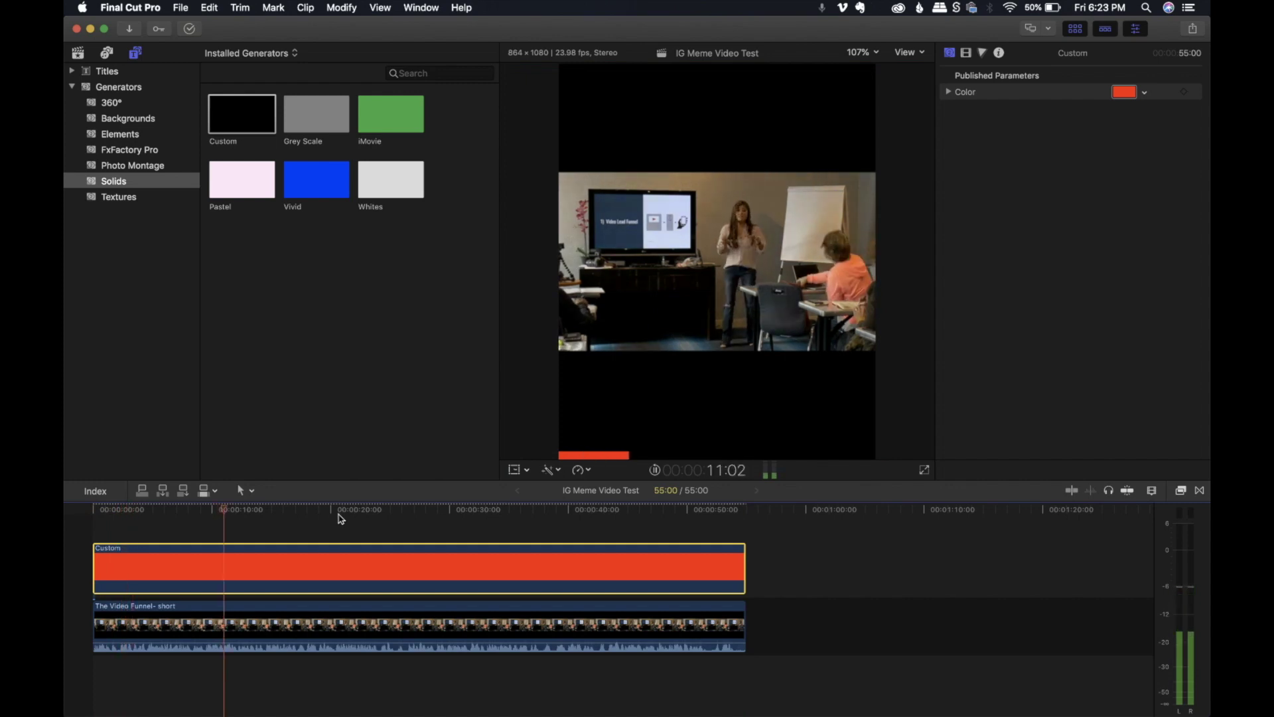
left_click(349, 511)
left_click(501, 511)
left_click(546, 511)
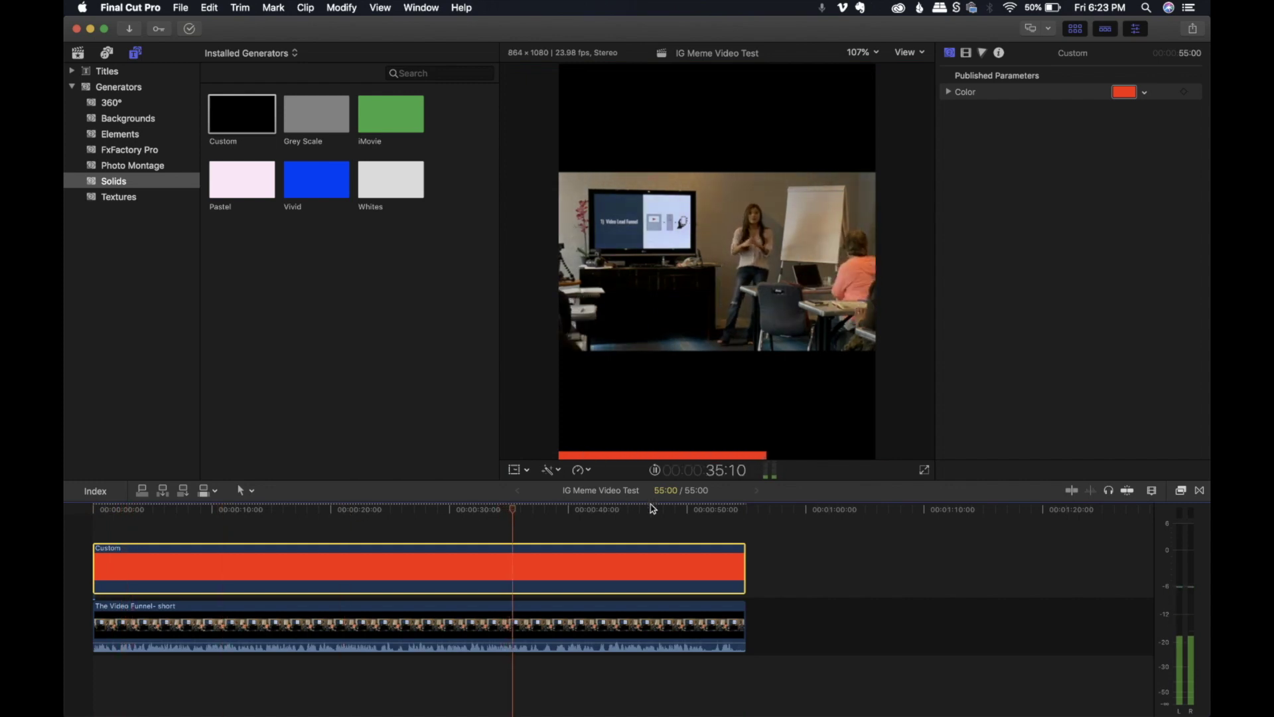
left_click(650, 511)
left_click(704, 511)
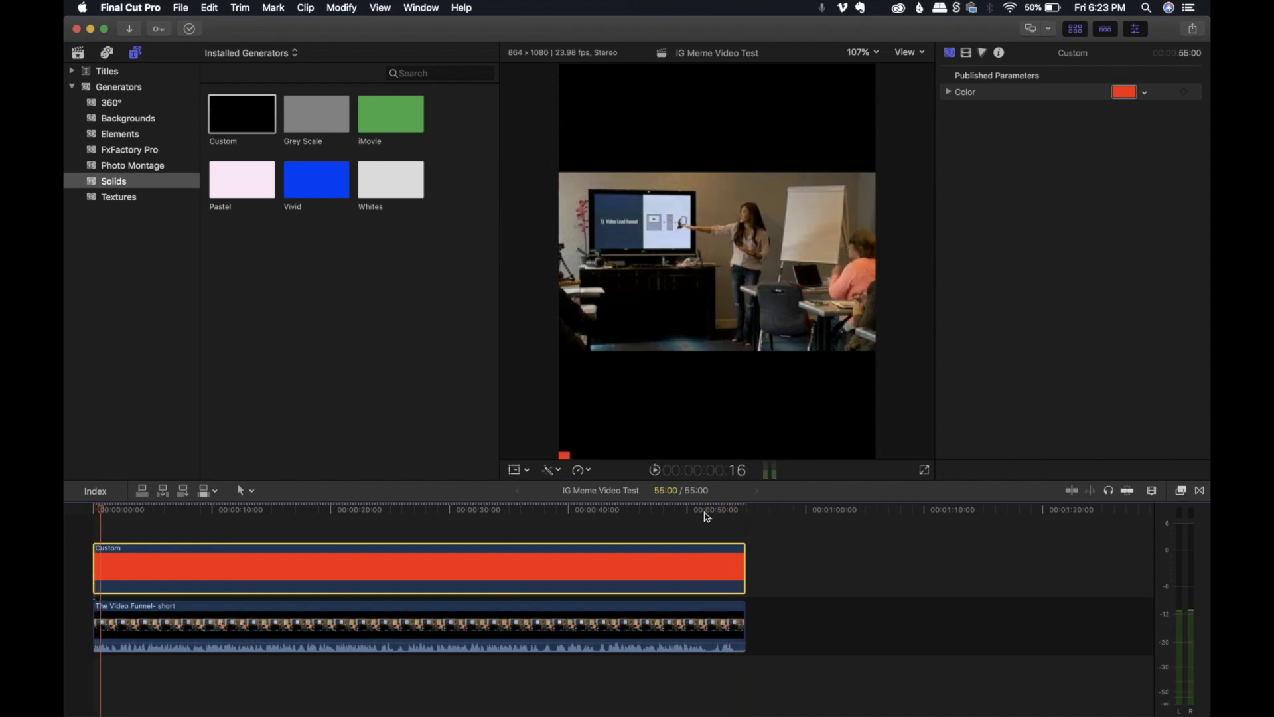
left_click(650, 428)
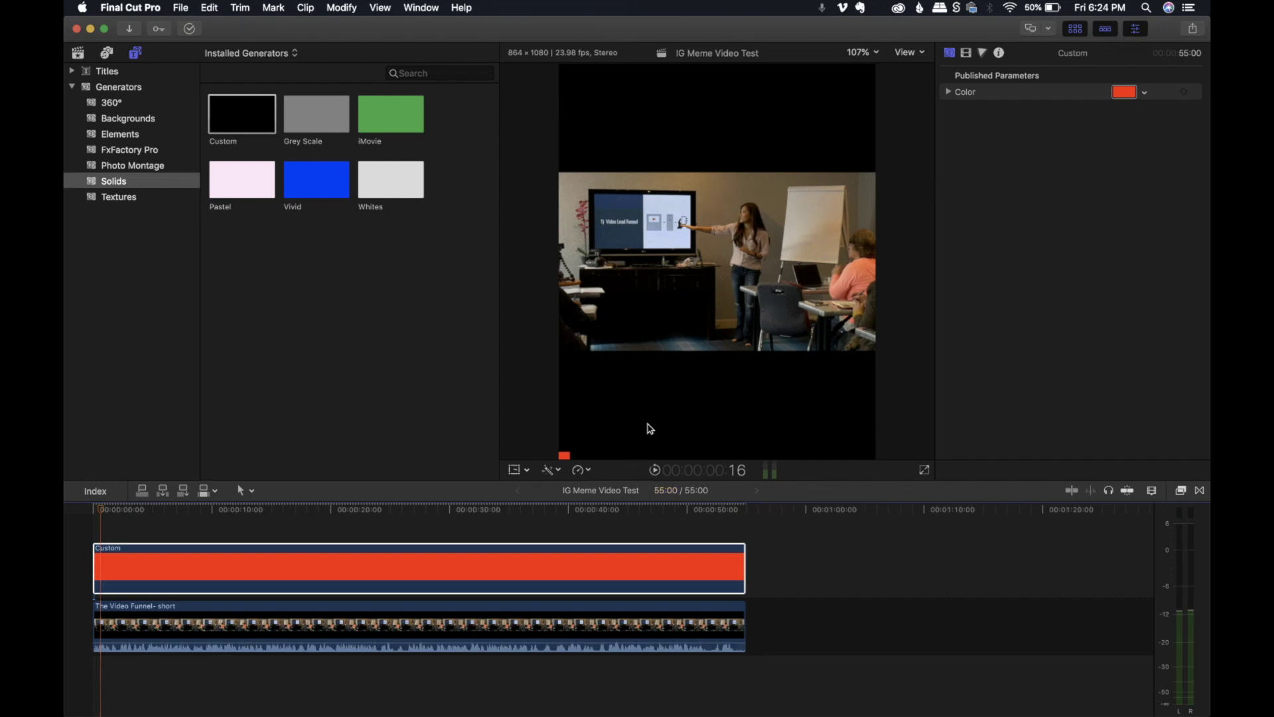
left_click_drag(650, 479, 646, 412)
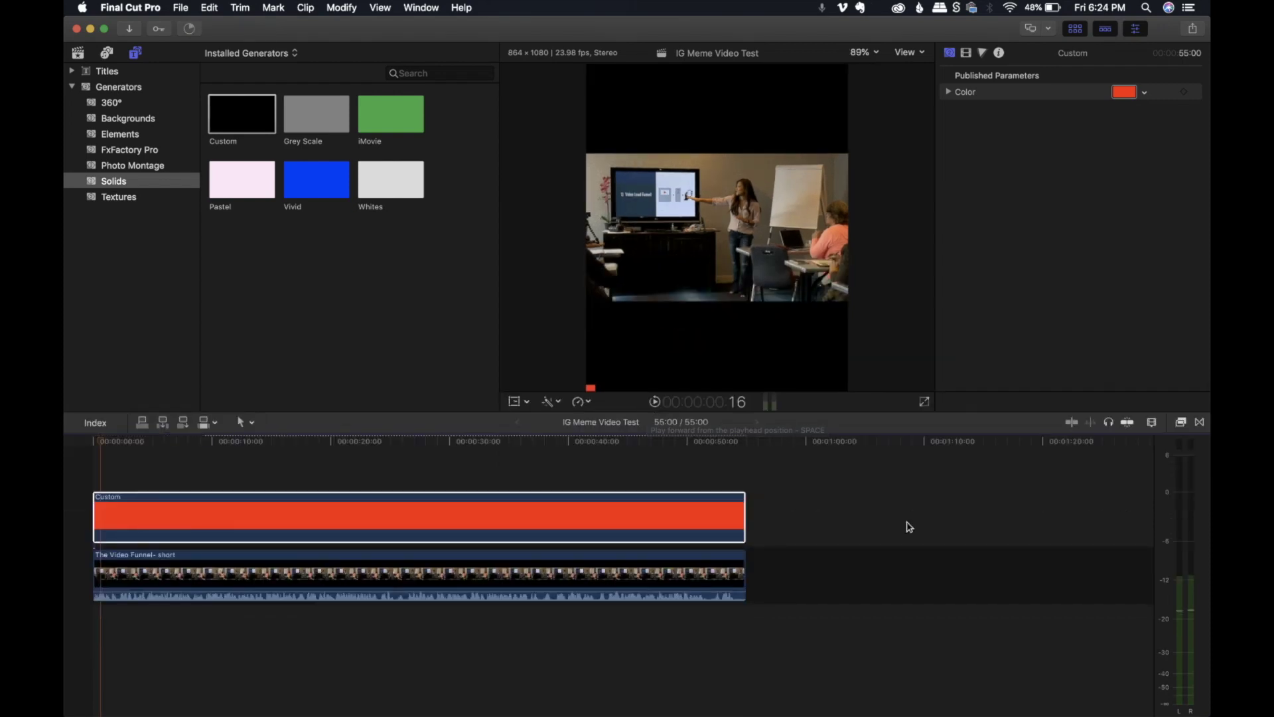
mouse_move(909, 714)
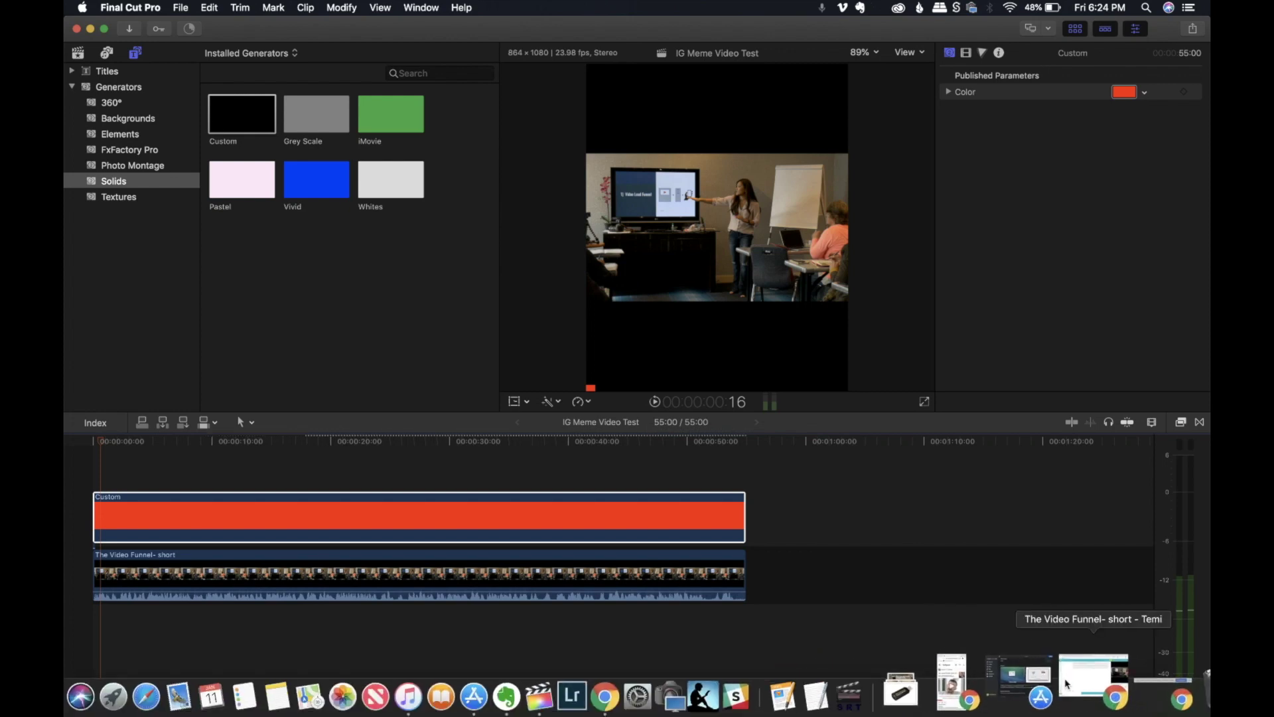
Bring Chrome back and switch to the Rev transcript of The Video Funnel- short
left_click(1075, 682)
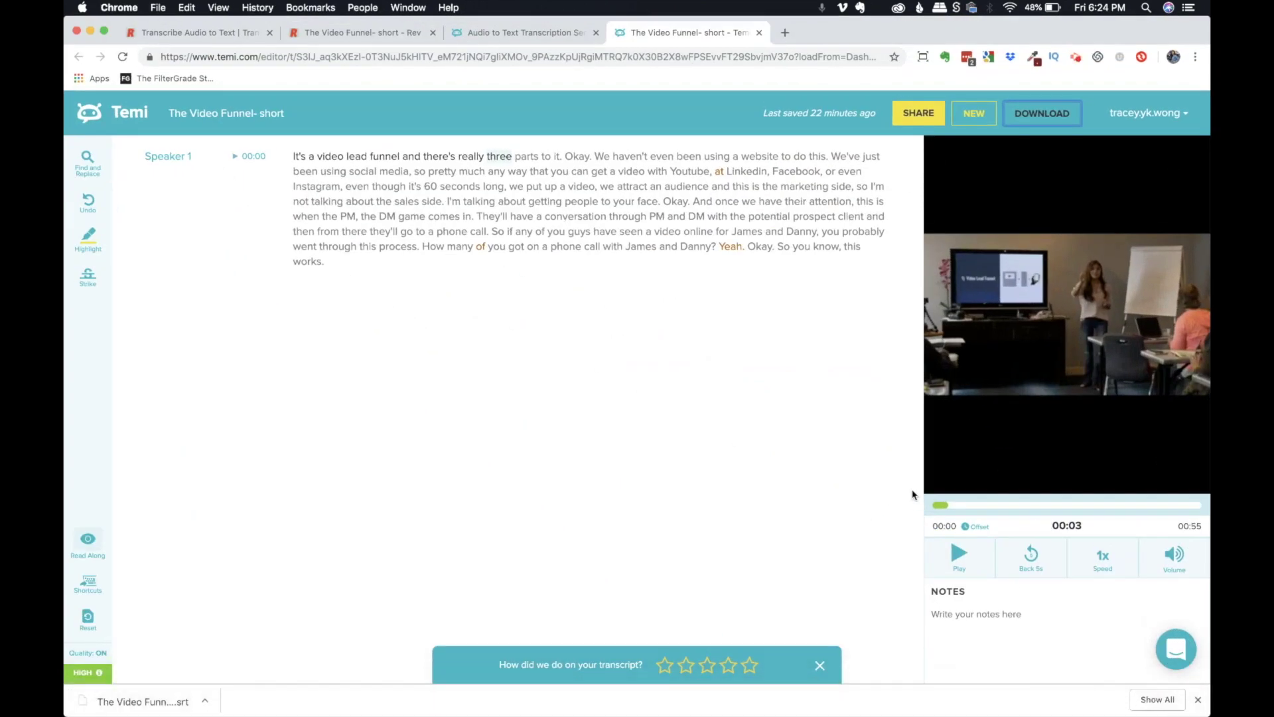
left_click(211, 39)
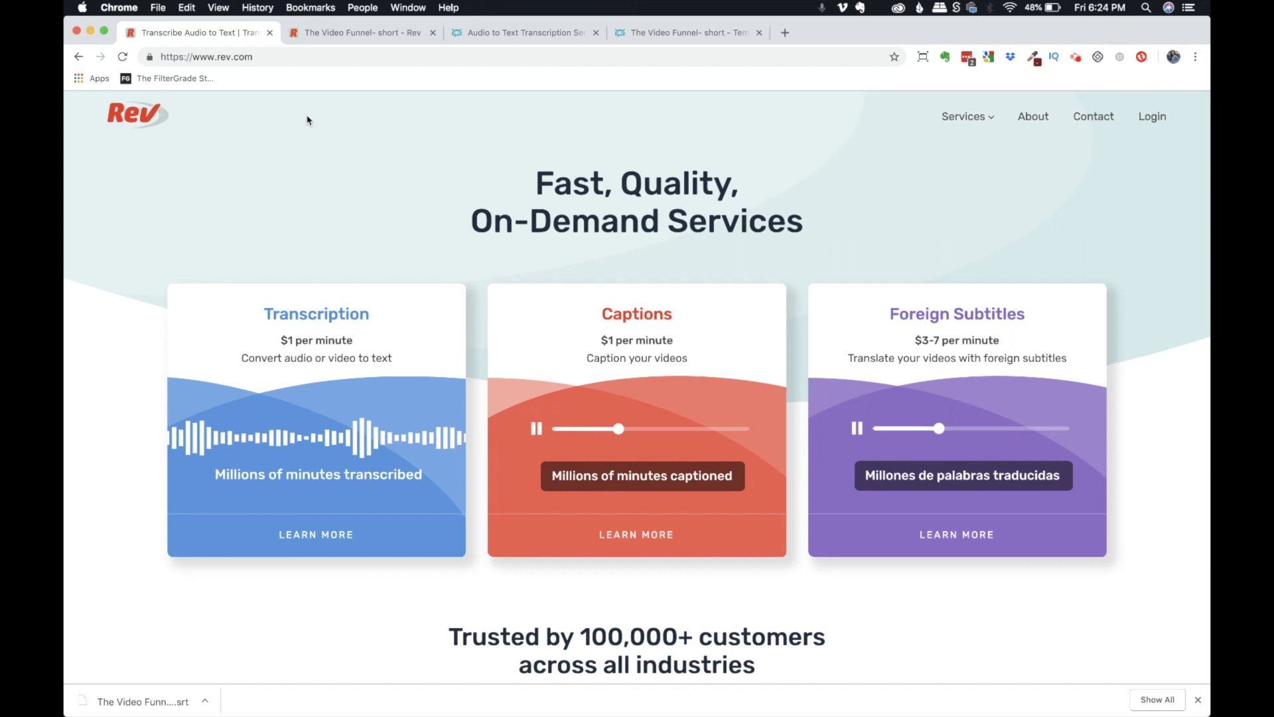
key("ctrl+Tab")
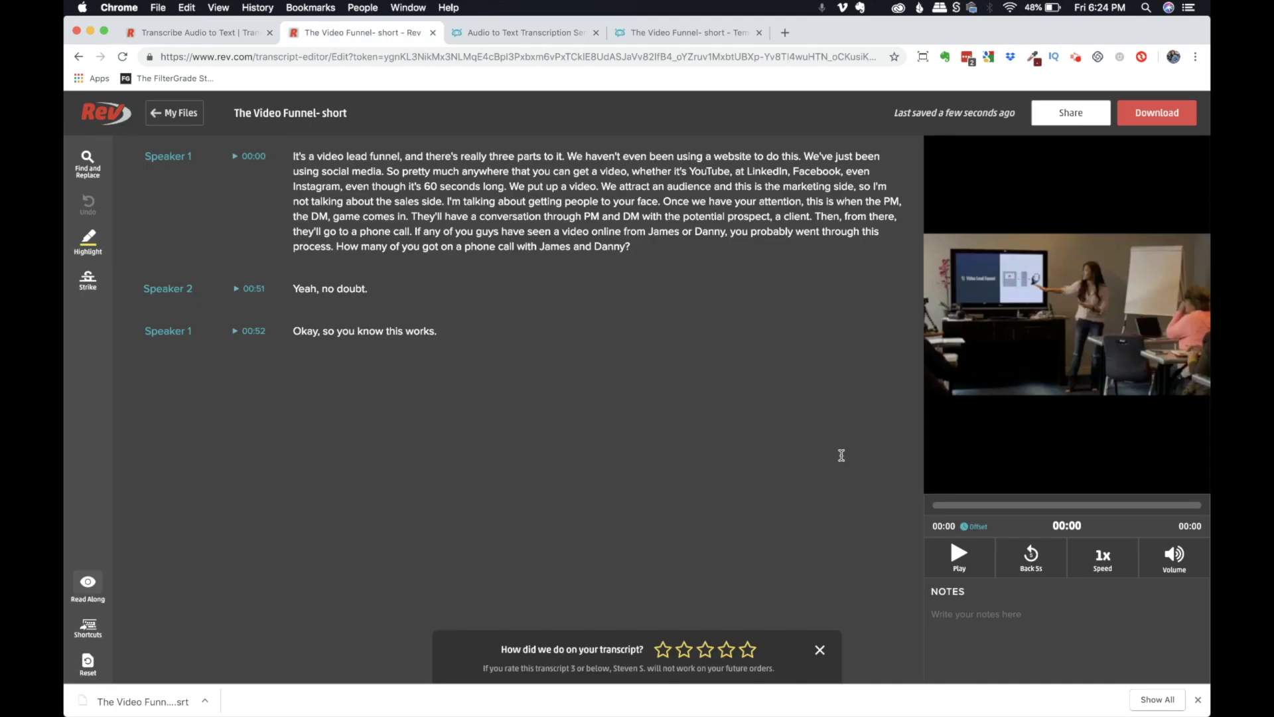
Check Rev's available download file formats, then close the dialog without downloading
left_click(1156, 113)
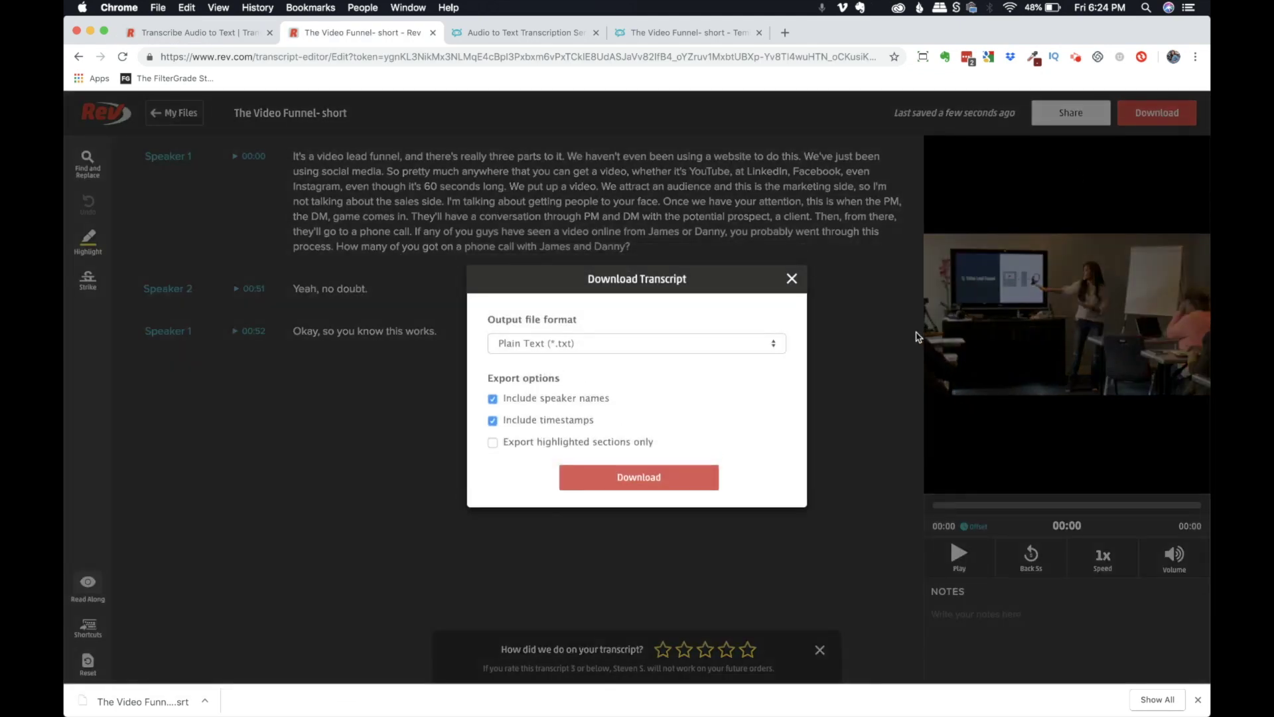
left_click(774, 346)
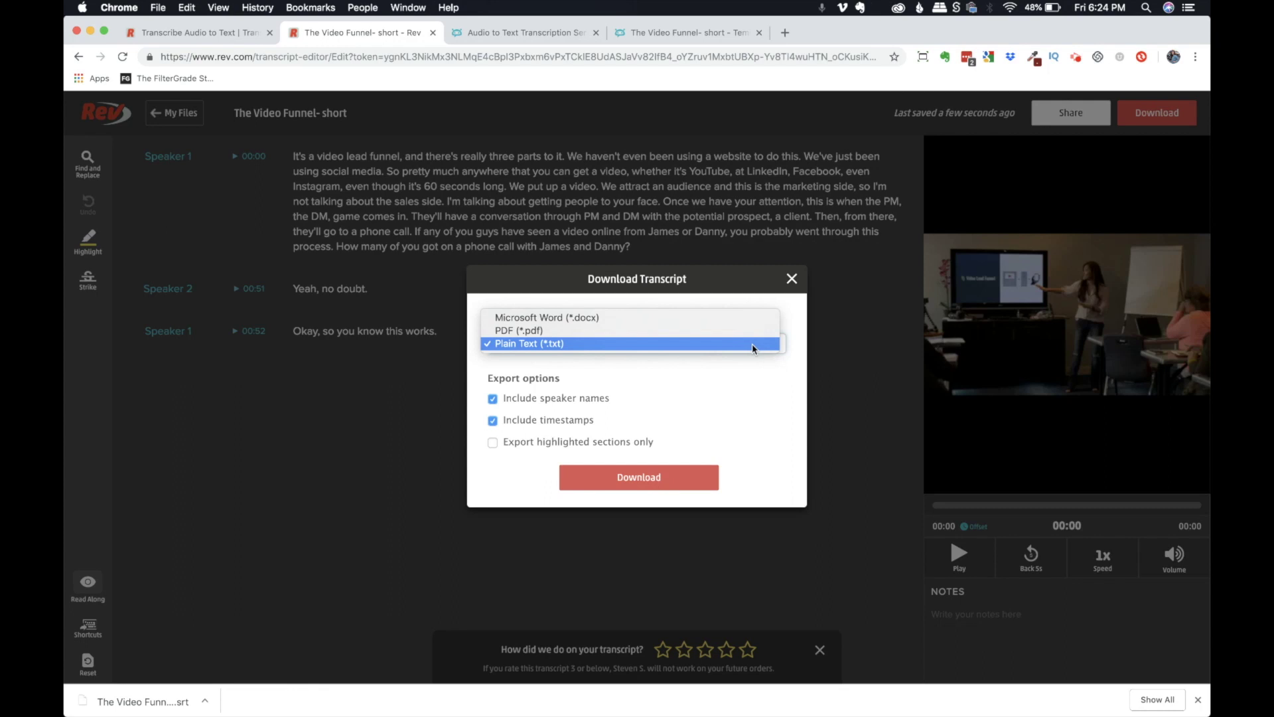
left_click(792, 280)
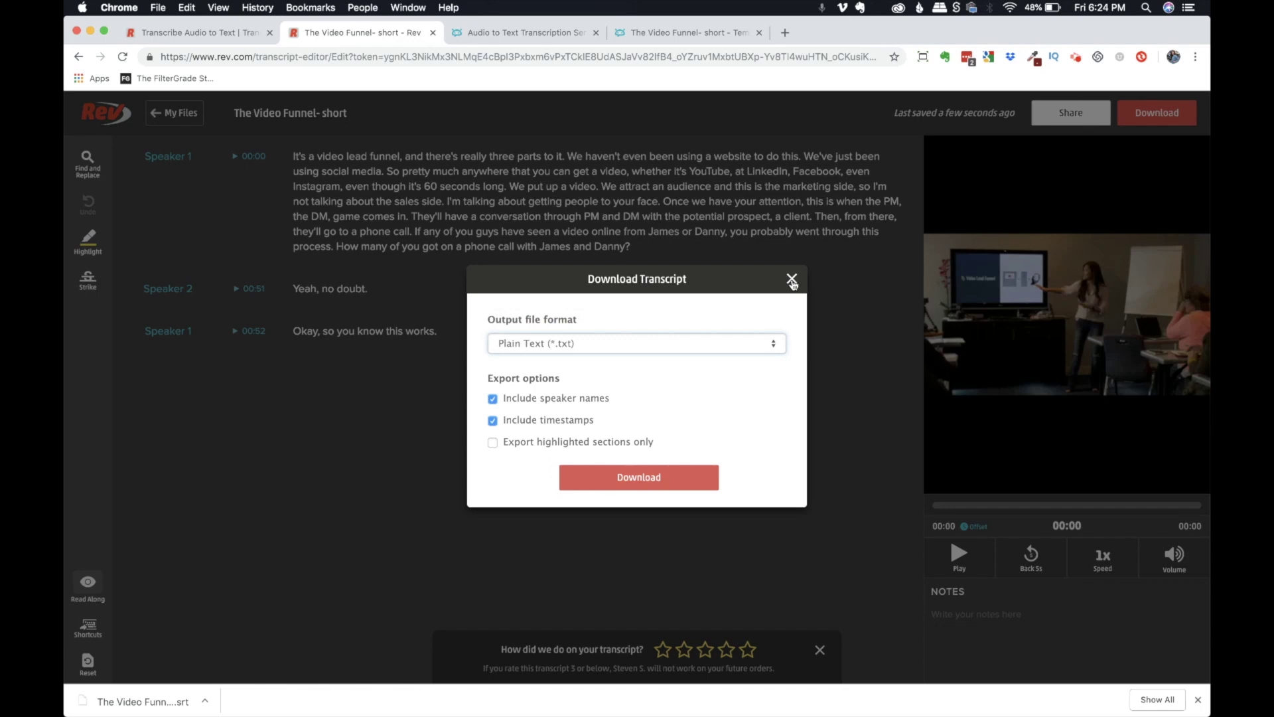
left_click(792, 279)
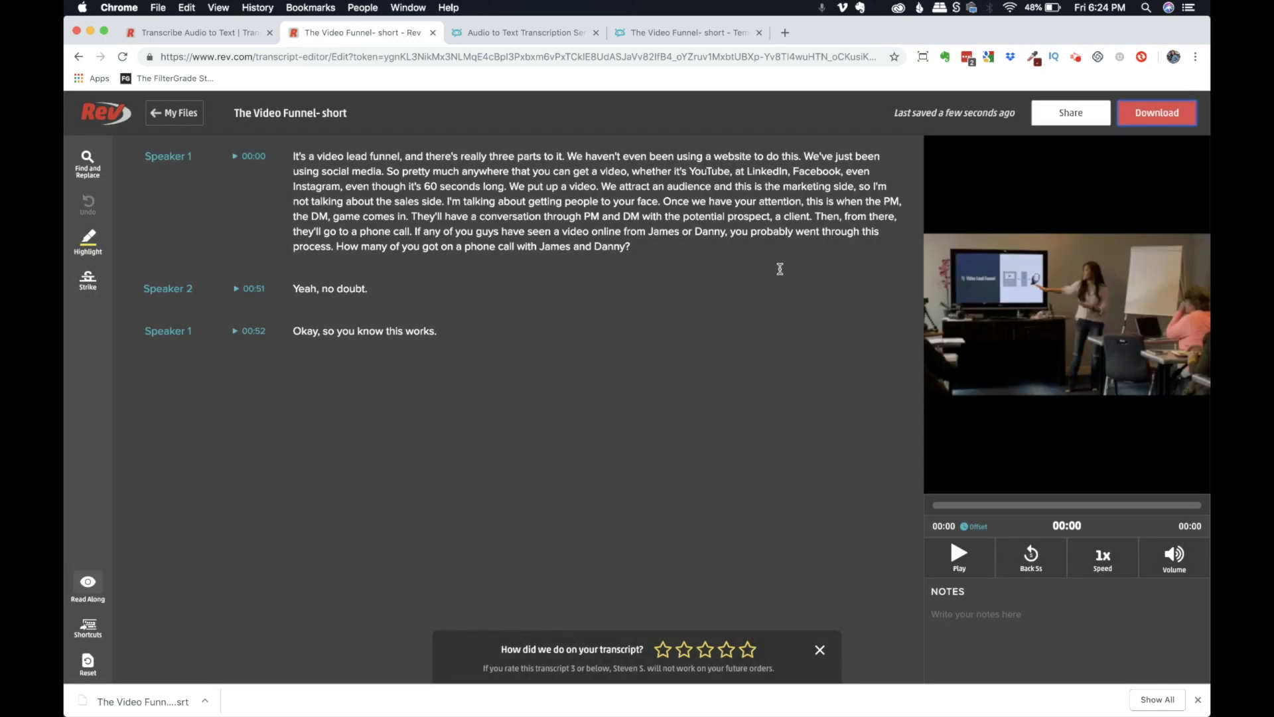
left_click(542, 35)
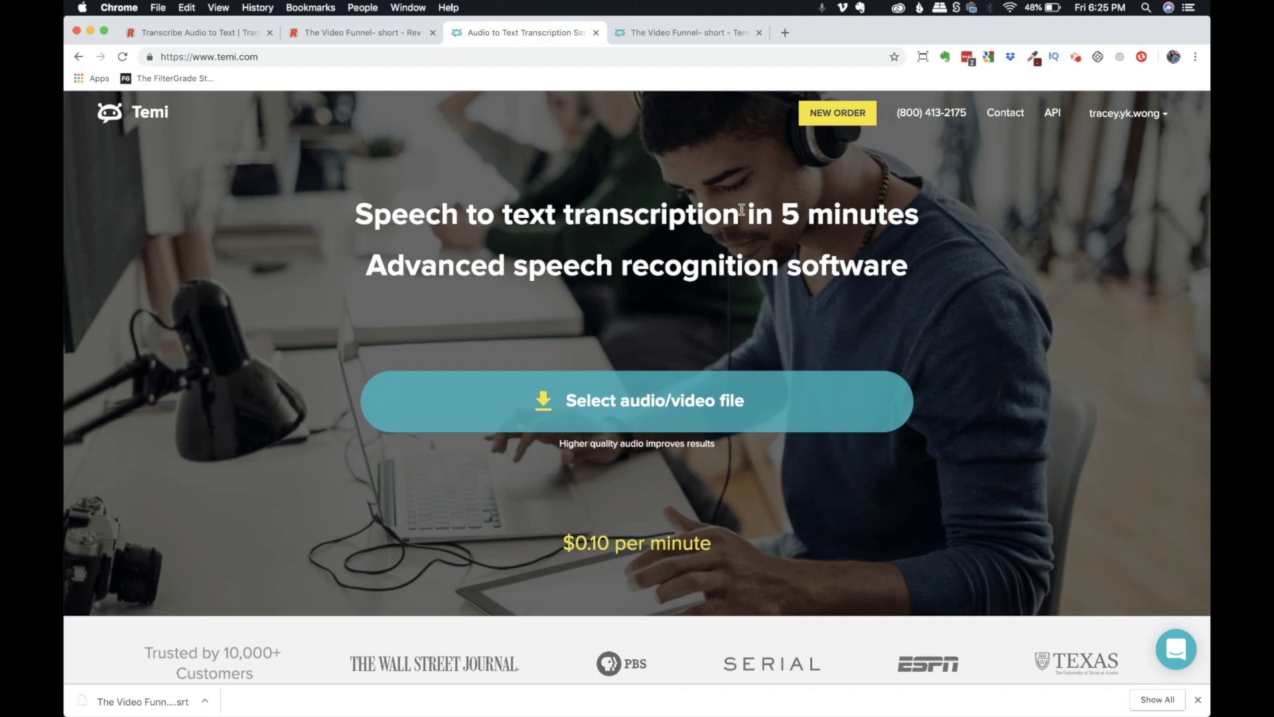
In the Temi transcript, jump playback to the words 'social', 'haven't' and 'Linkedin'
left_click(708, 34)
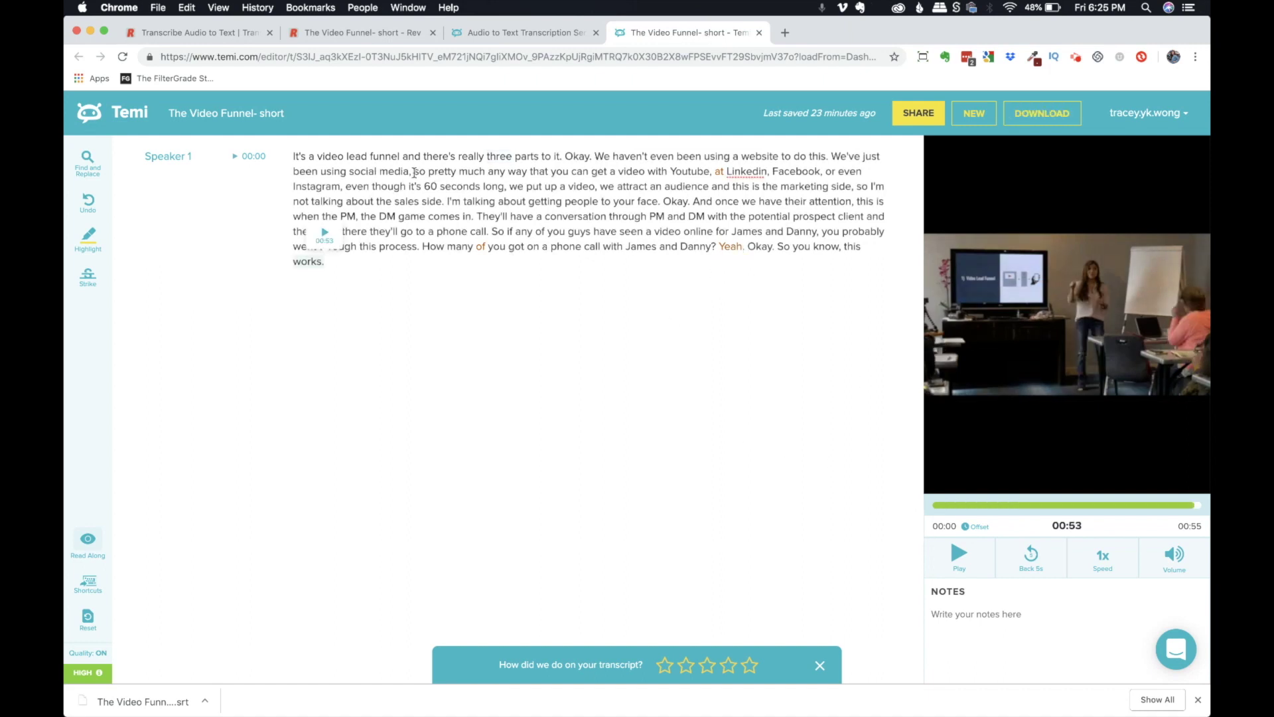
left_click(368, 173)
left_click(641, 156)
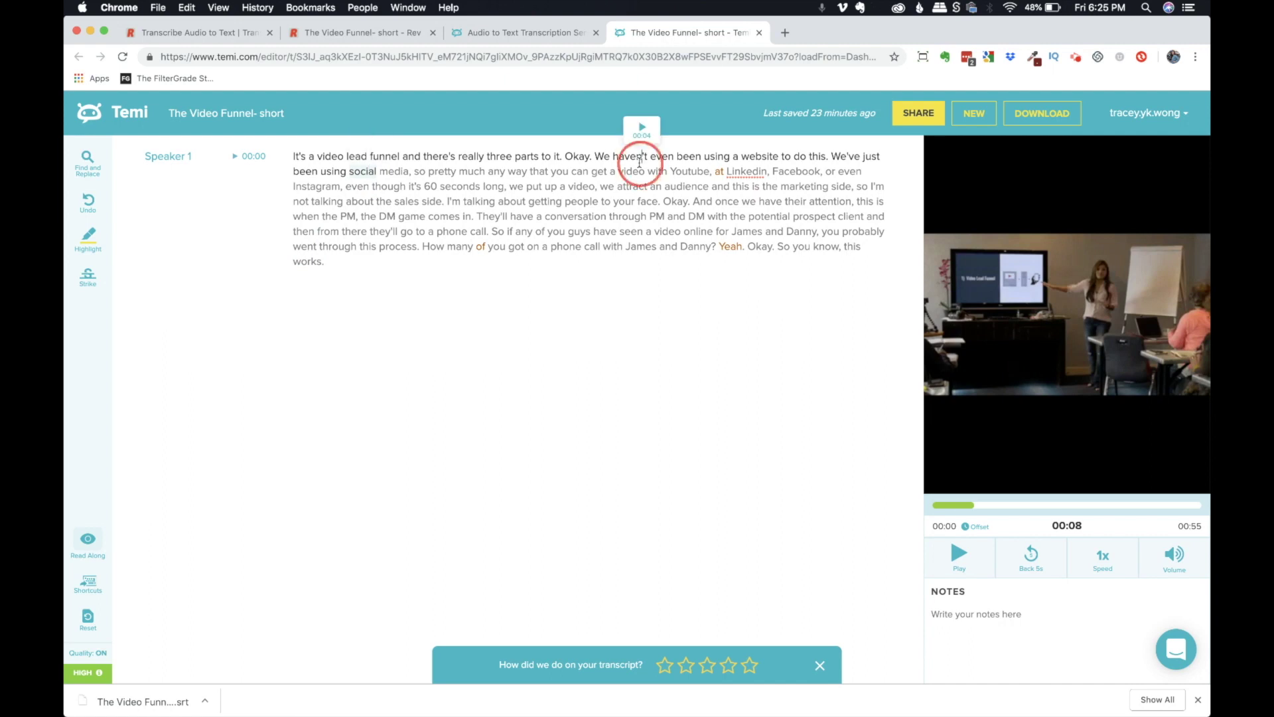
left_click(746, 174)
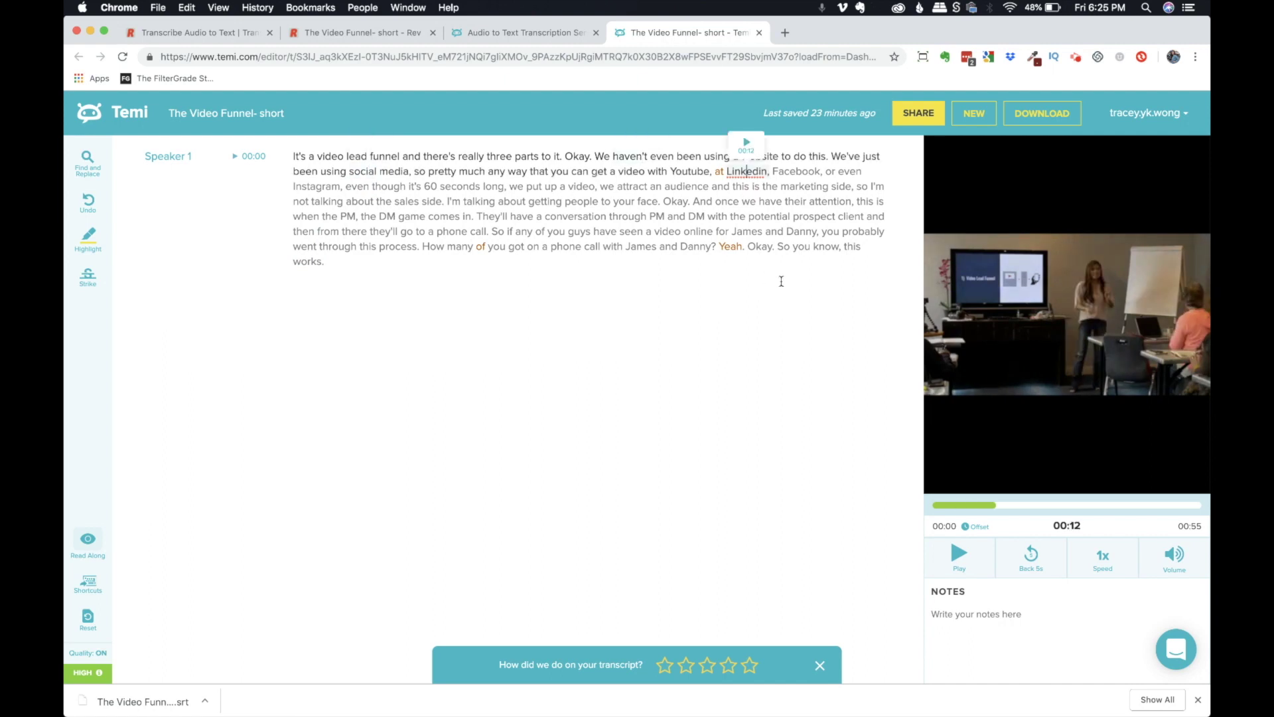
Download the Temi transcript as SubRip (*.srt) captions and return to Final Cut Pro
left_click(1049, 112)
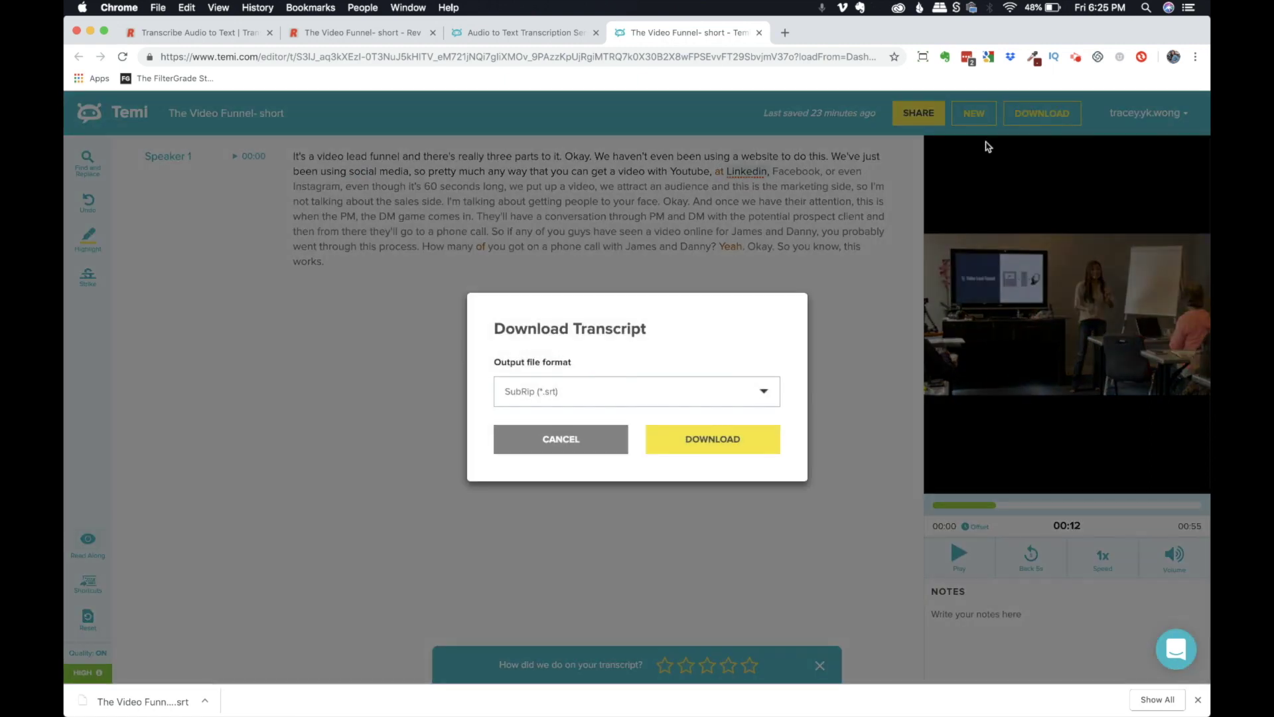
left_click(766, 390)
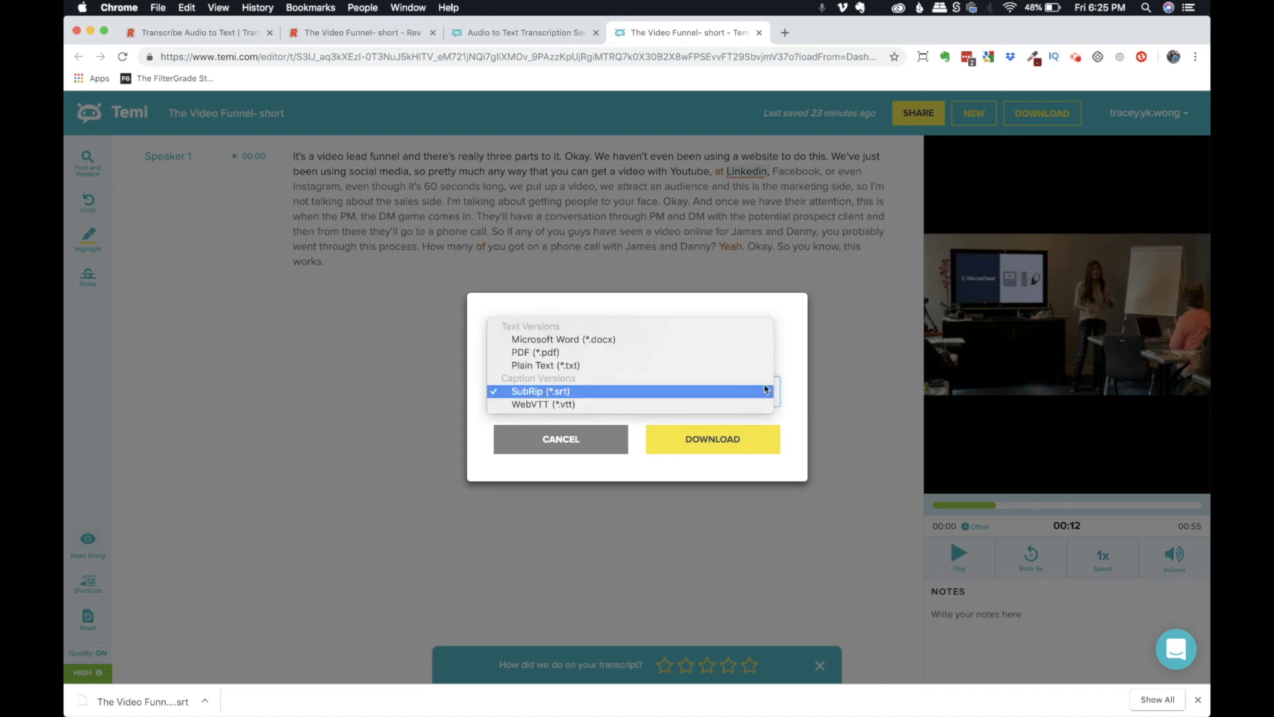
left_click(758, 344)
left_click(764, 343)
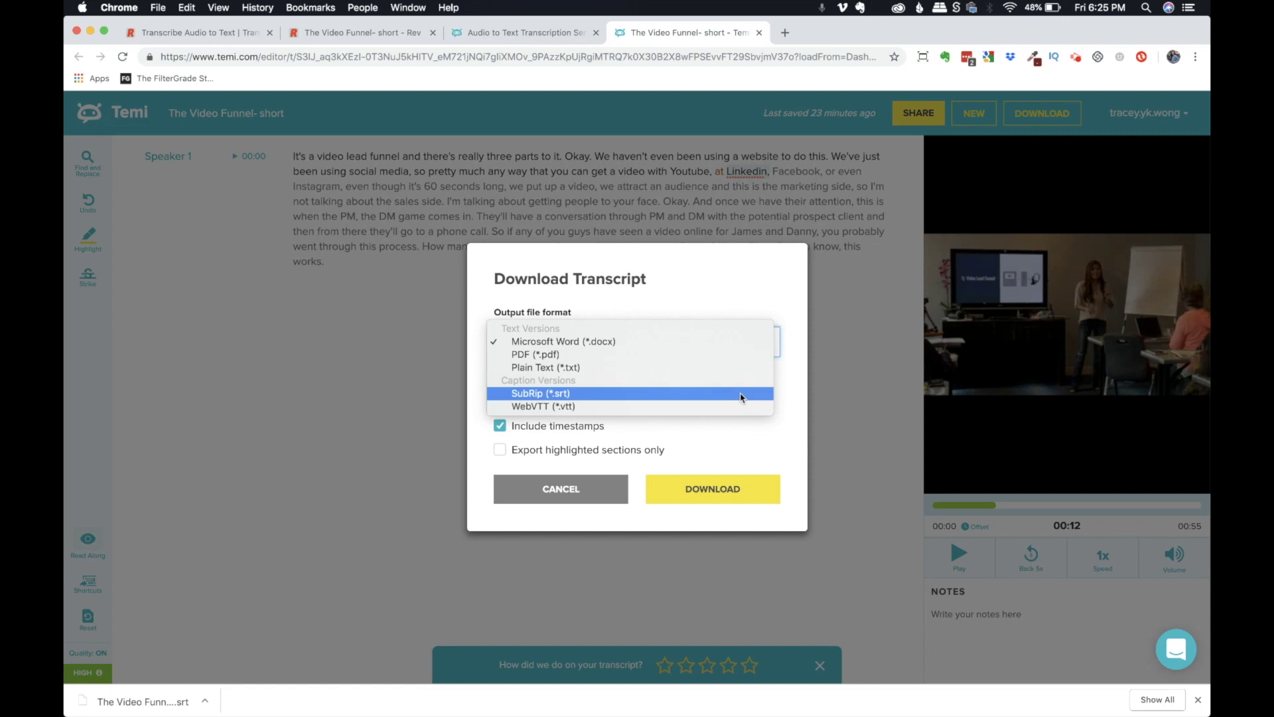
left_click(563, 396)
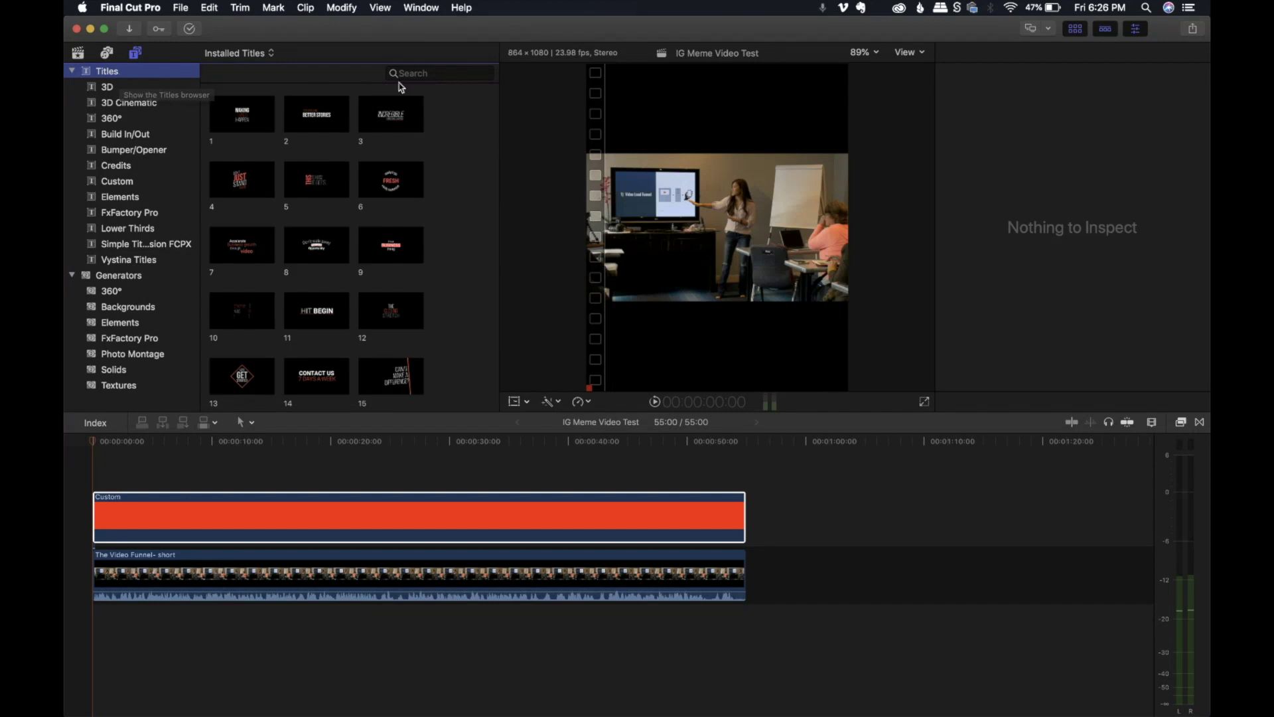
left_click(425, 73)
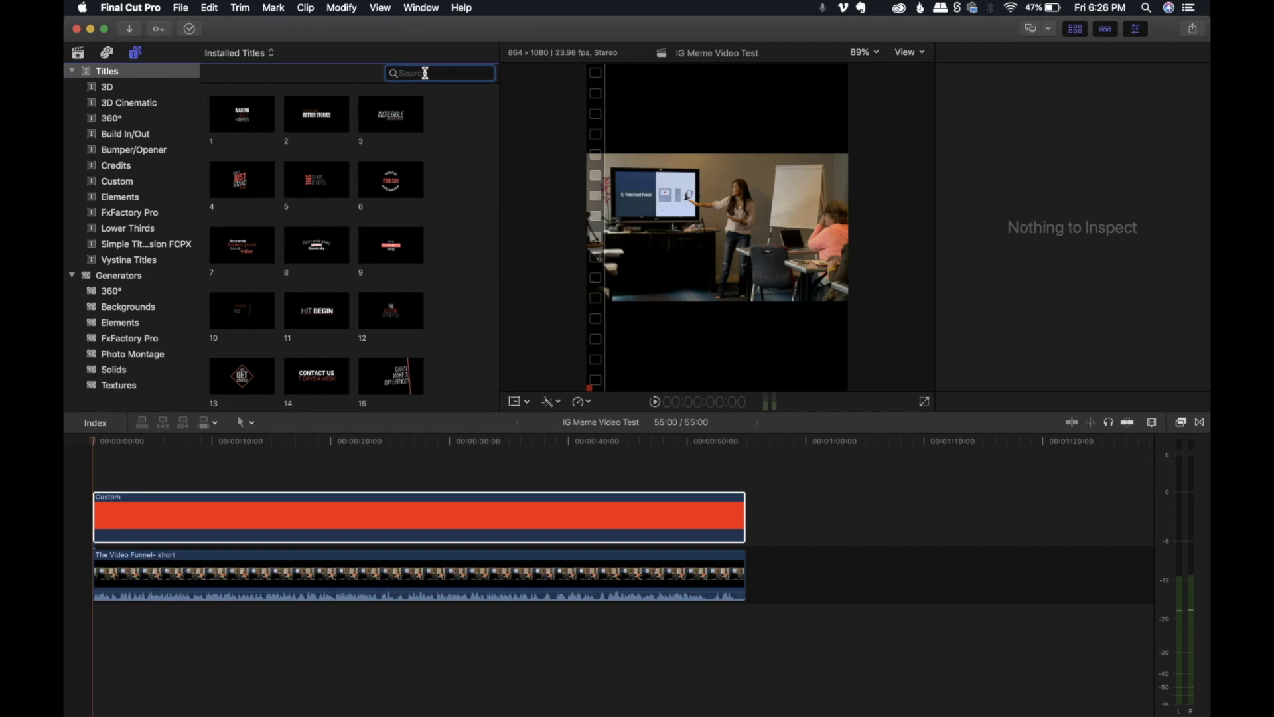
Search titles for 'basic' and place a Basic Title at the timeline start above the Custom clip
type("basic")
left_click_drag(250, 179, 104, 468)
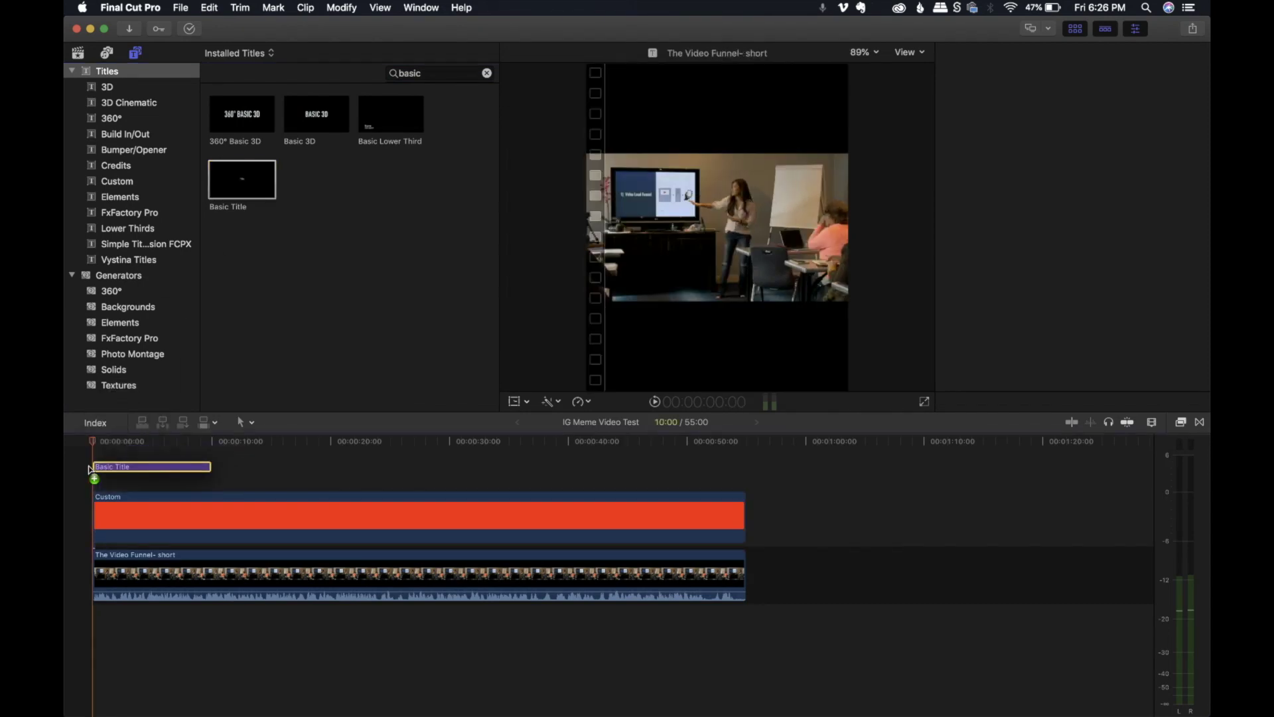
left_click(118, 441)
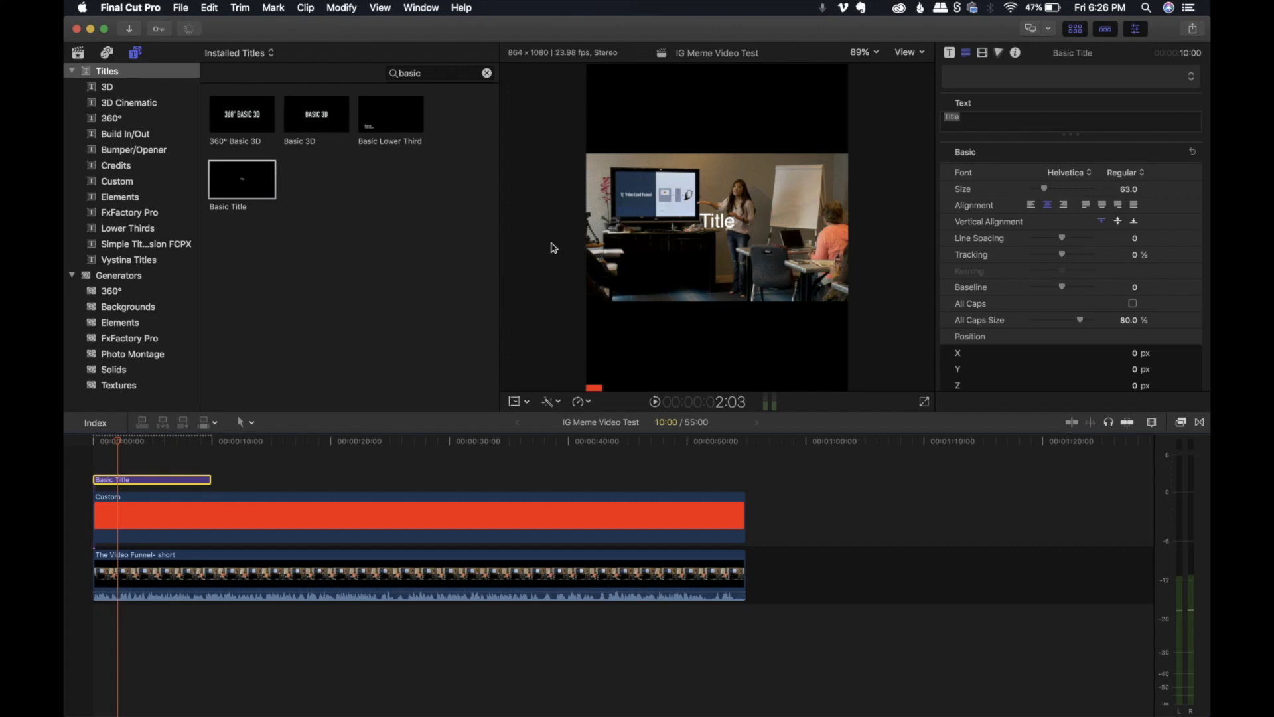
left_click(707, 234)
Set the title text to size 35 and position it just below the video
left_click_drag(708, 233, 718, 336)
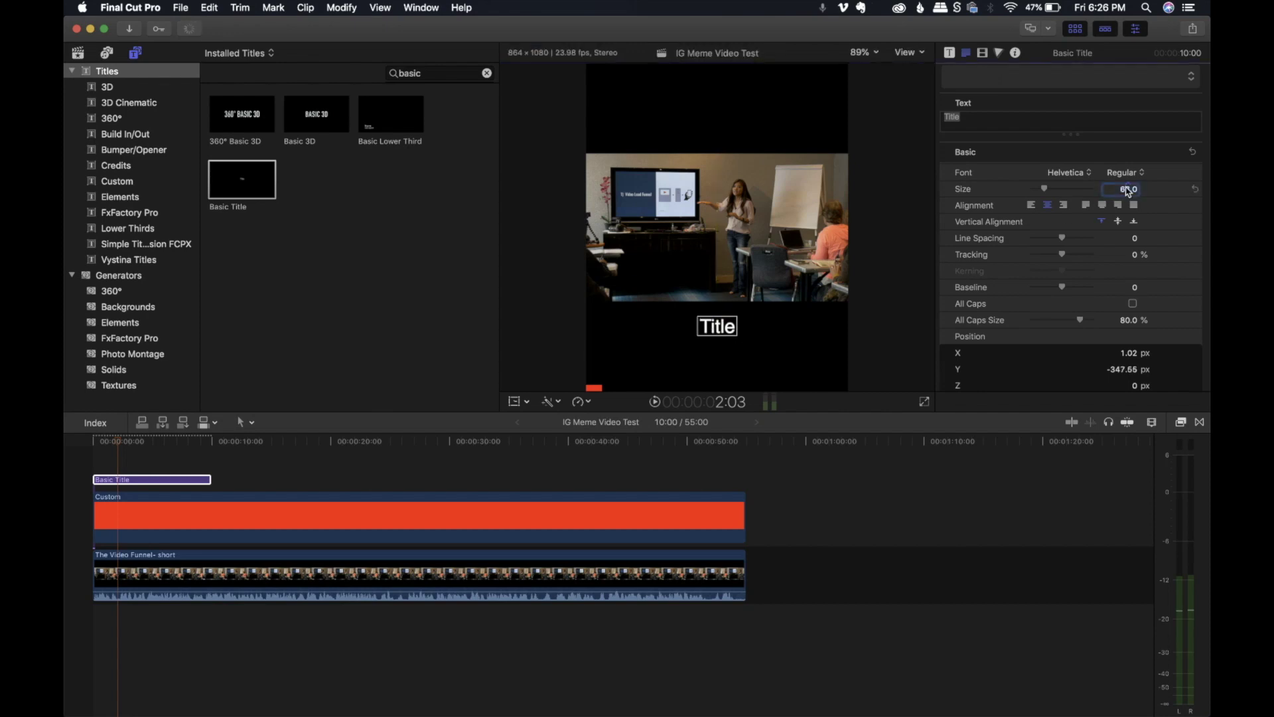
left_click(1128, 191)
type("35")
key("Return")
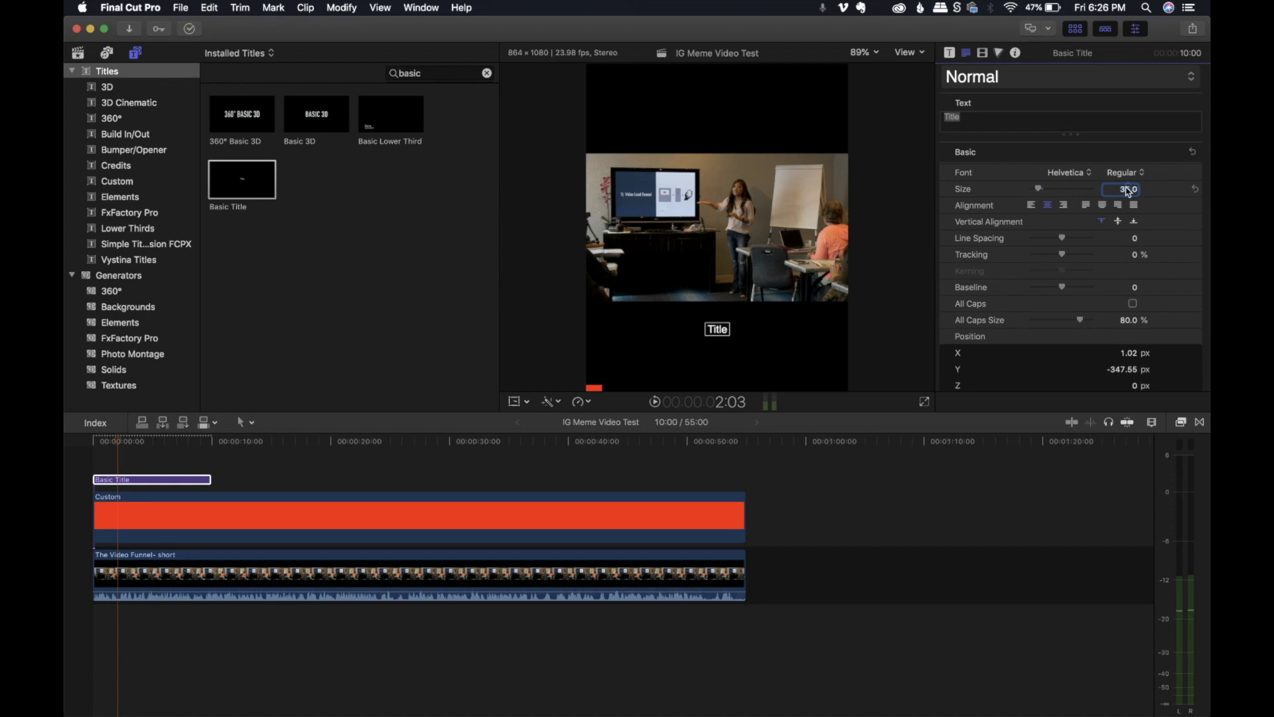
left_click_drag(721, 335, 729, 334)
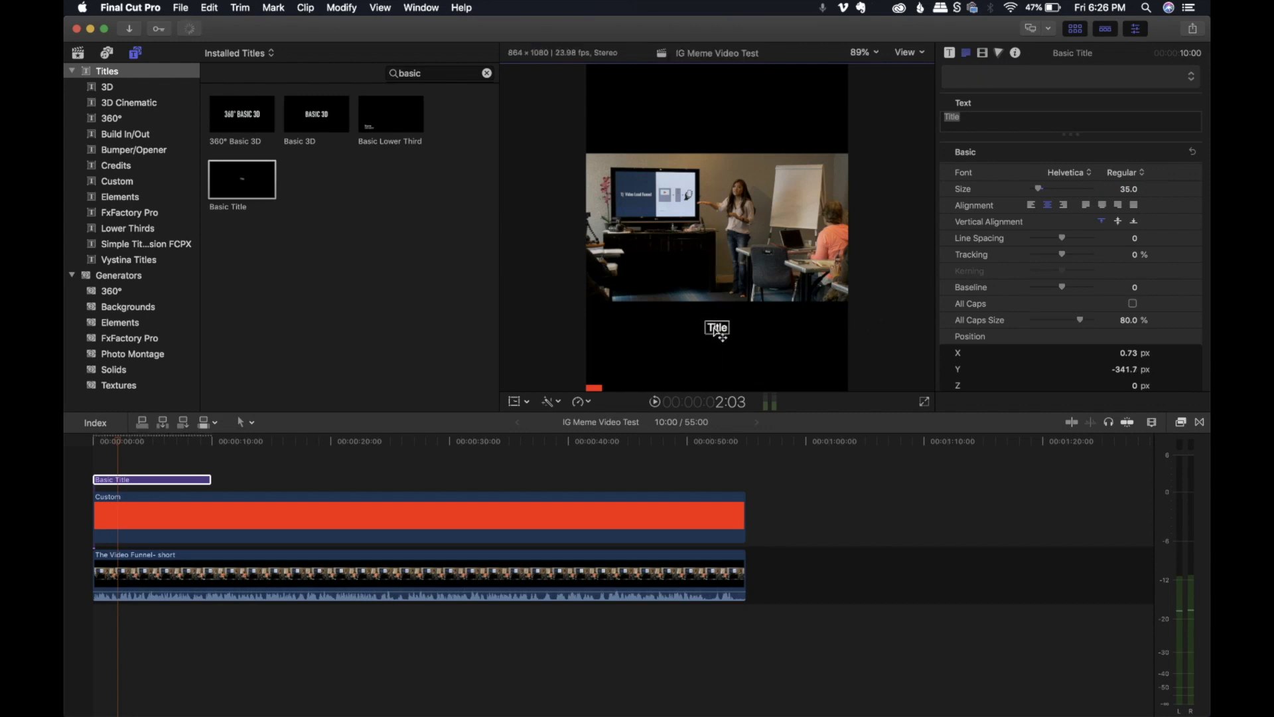
left_click(918, 319)
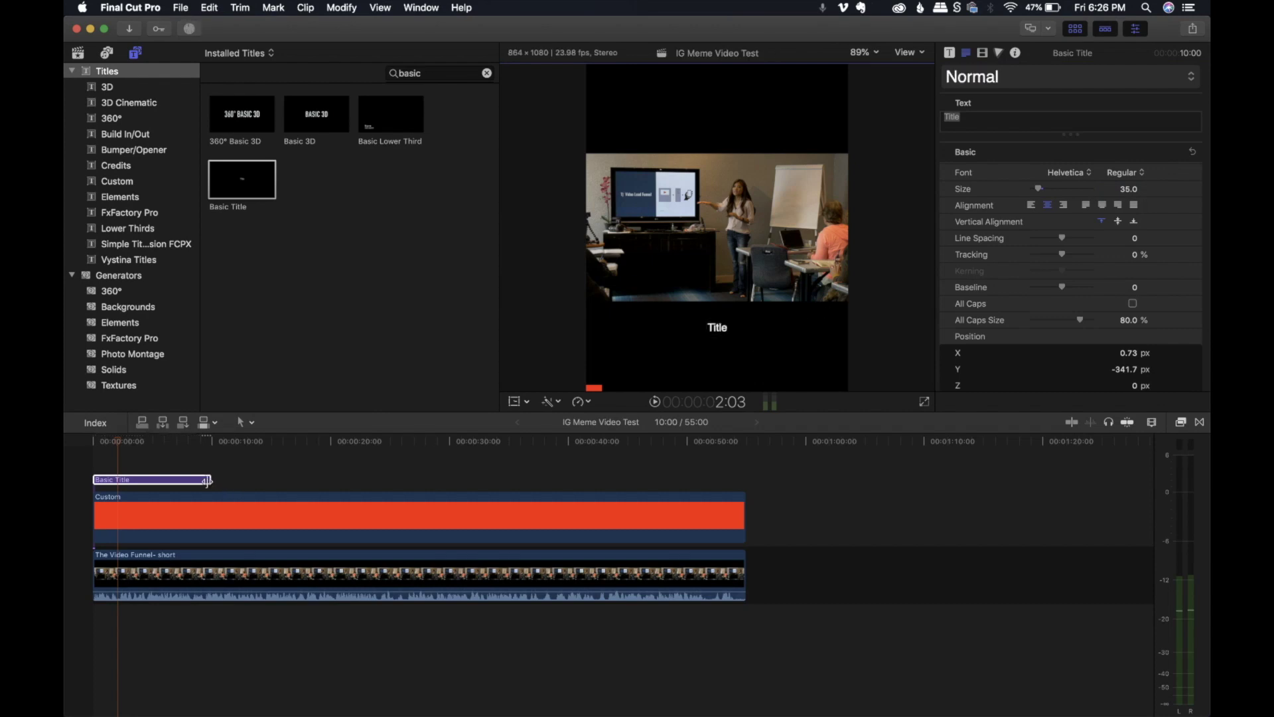
Stretch the Basic Title clip to the video's end, lasting 54:22
left_click_drag(206, 479, 741, 502)
left_click(745, 442)
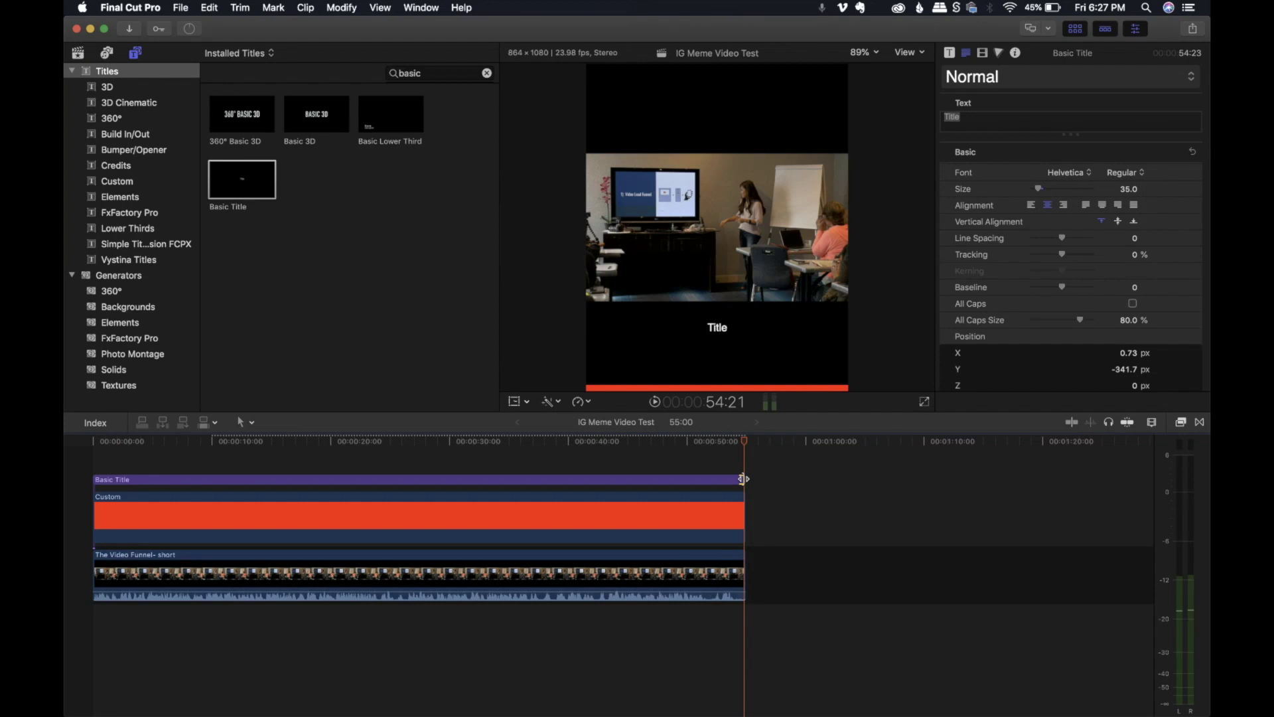
left_click_drag(743, 478, 743, 478)
left_click(99, 452)
left_click(121, 480)
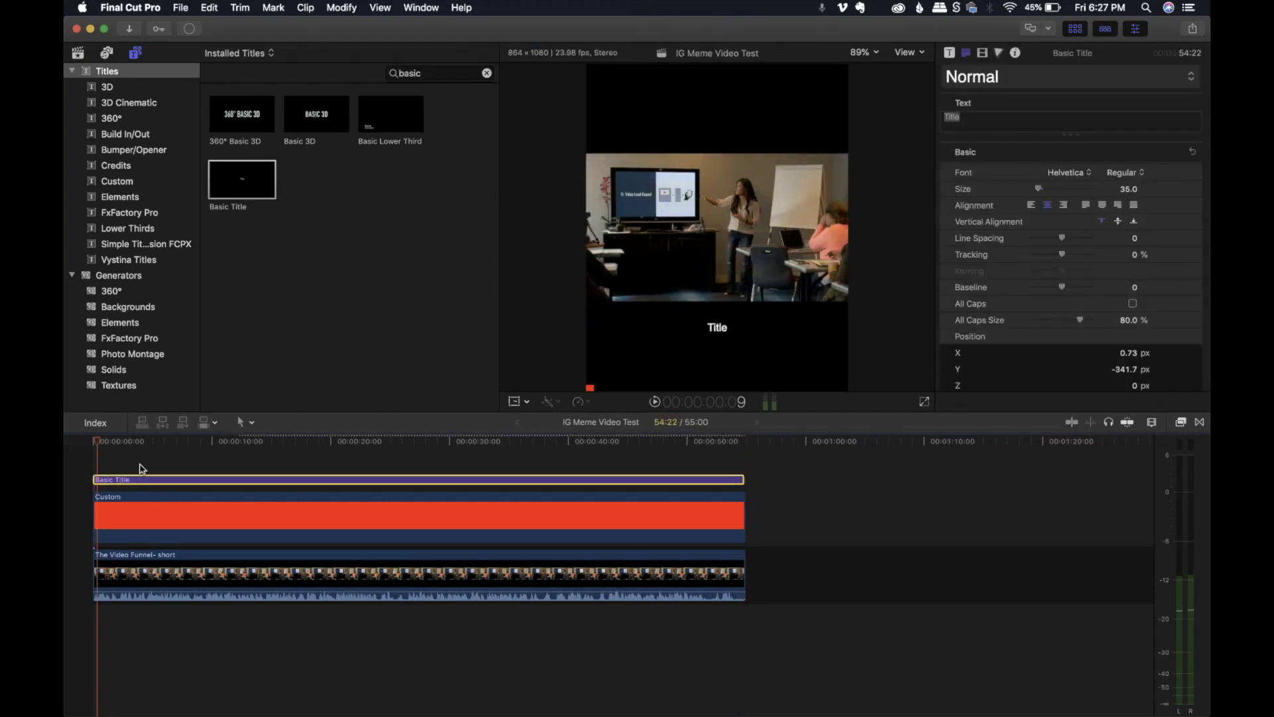
left_click(180, 9)
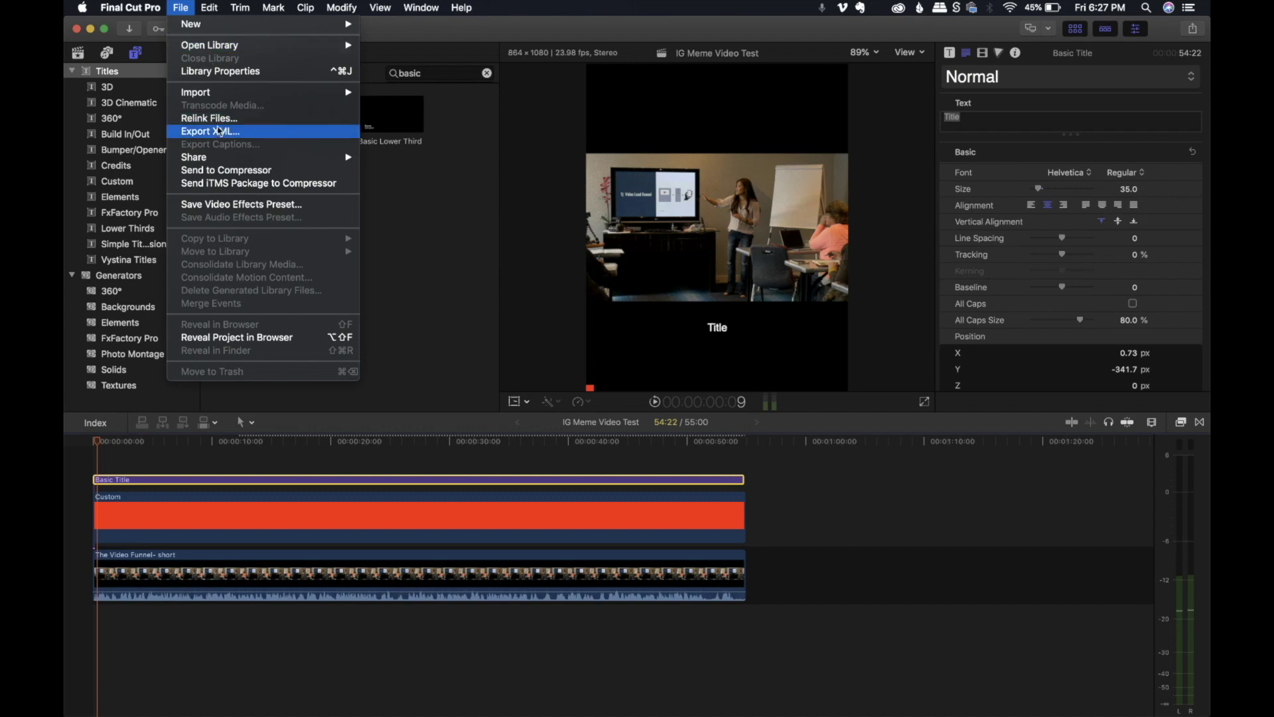
Export the project as IG Meme Video Test.fcpxml to the Desktop and minimise Final Cut Pro
left_click(221, 130)
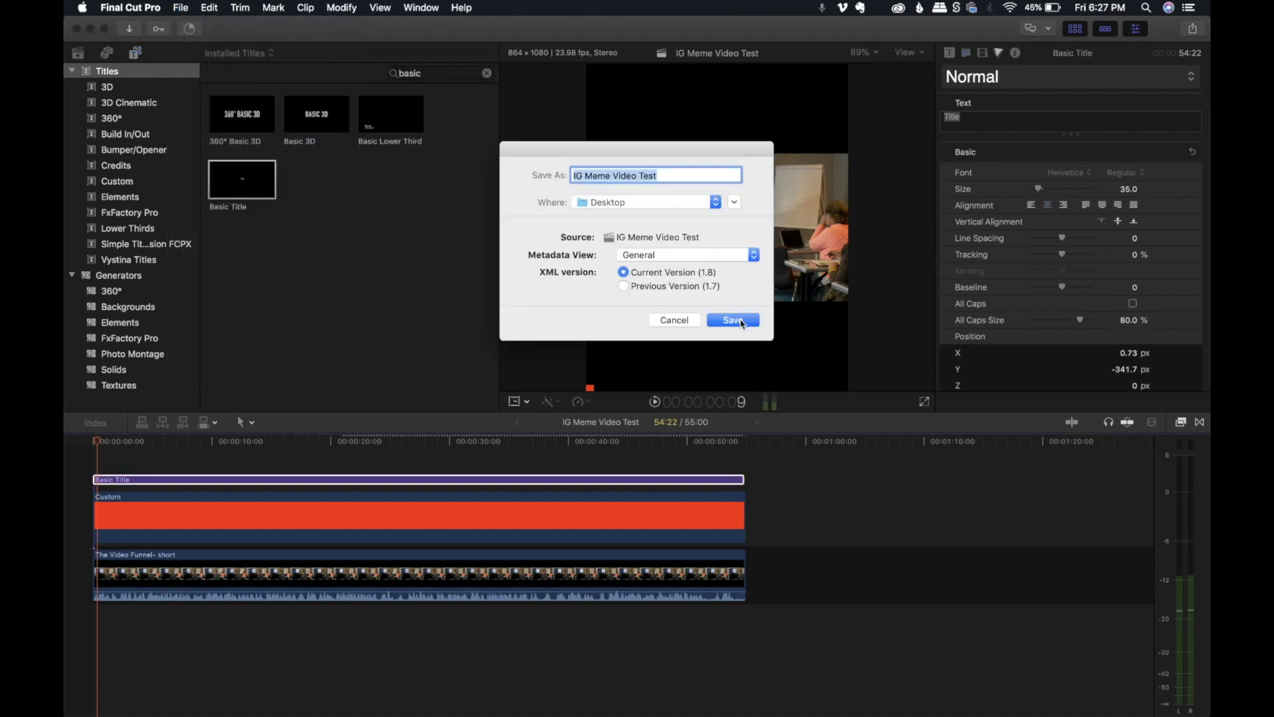
left_click(742, 322)
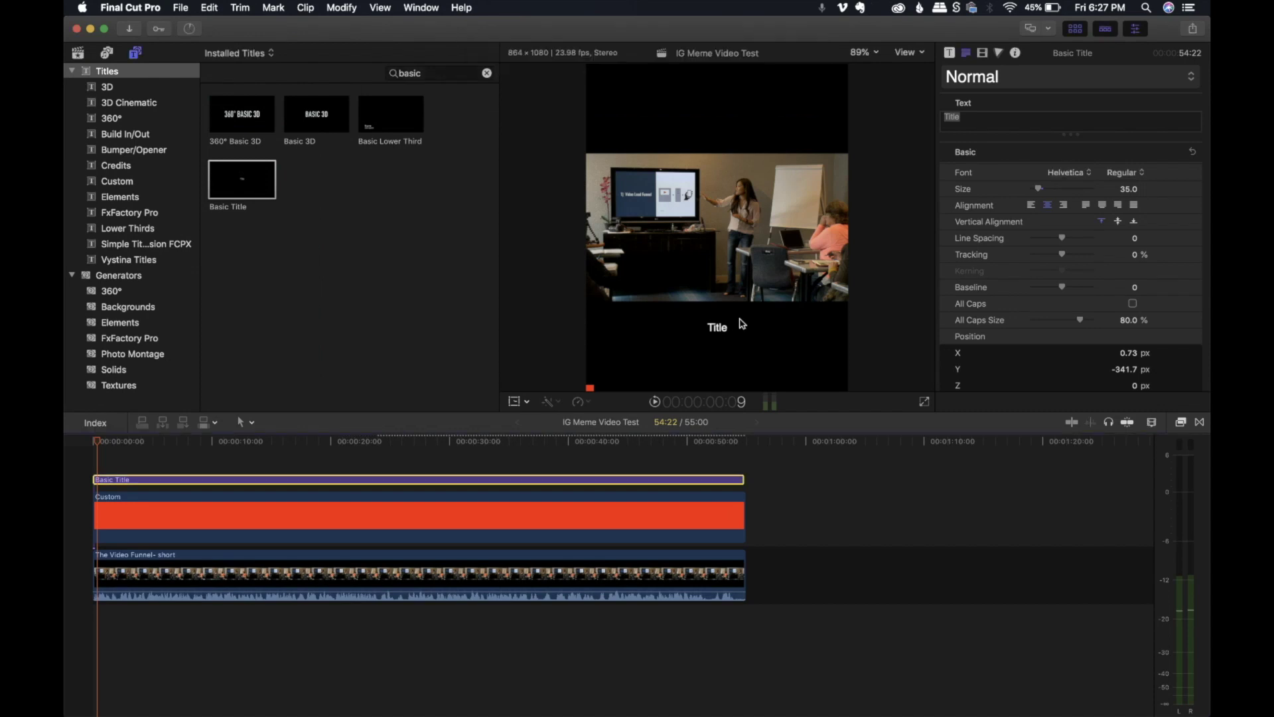
left_click(90, 29)
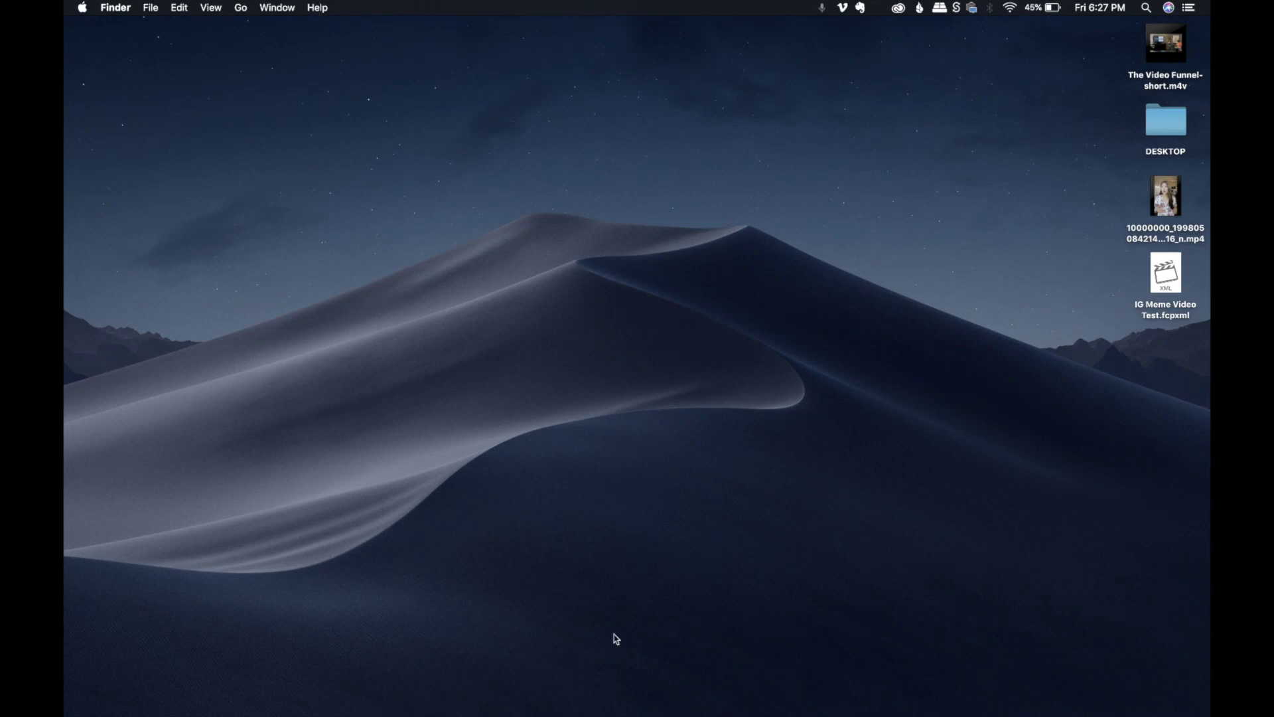
Replace the App Store search with 'final srt' and run it
left_click(529, 676)
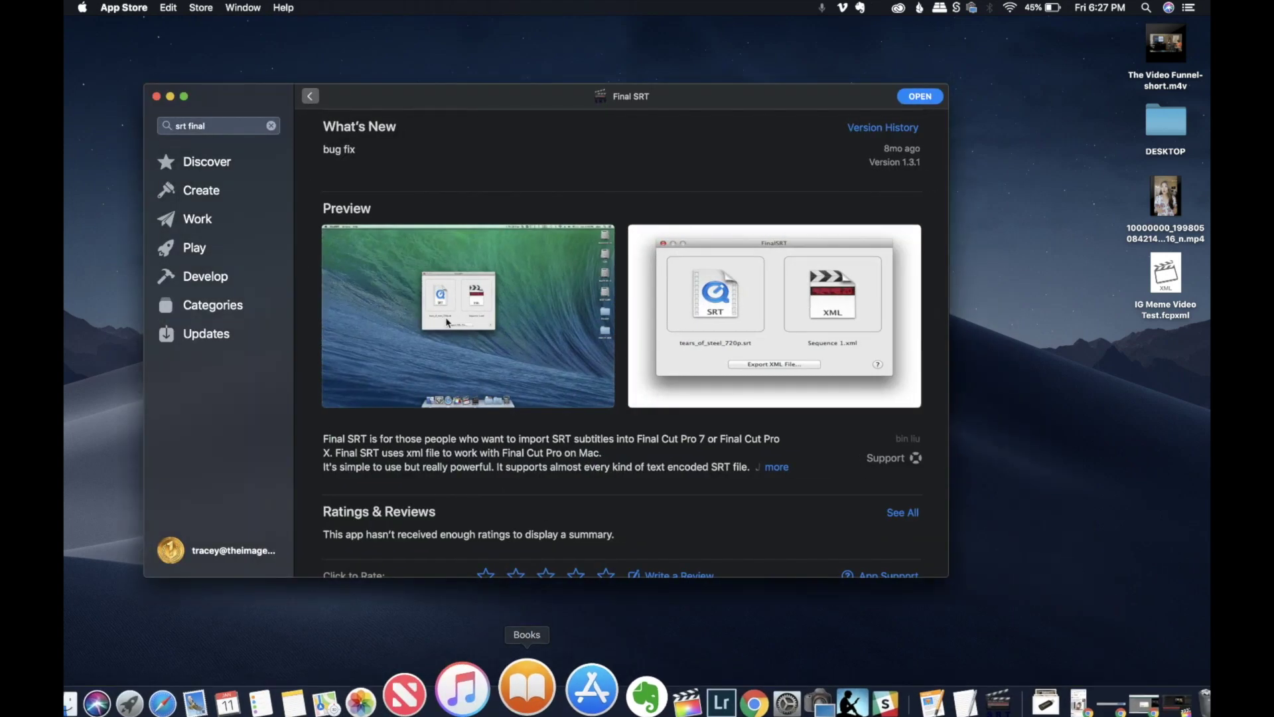
left_click(211, 127)
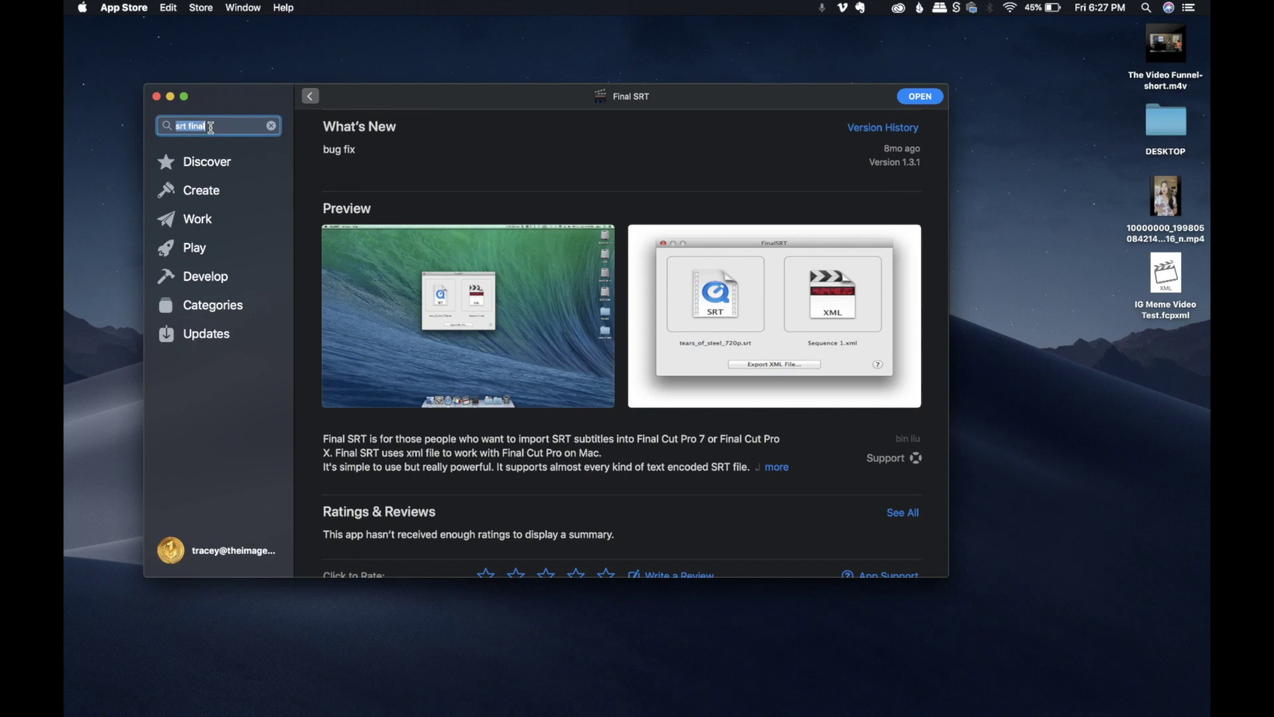
left_click(211, 127)
key("BackSpace")
key("BackSpace")
key("BackSpace")
key("BackSpace")
key("BackSpace")
key("BackSpace")
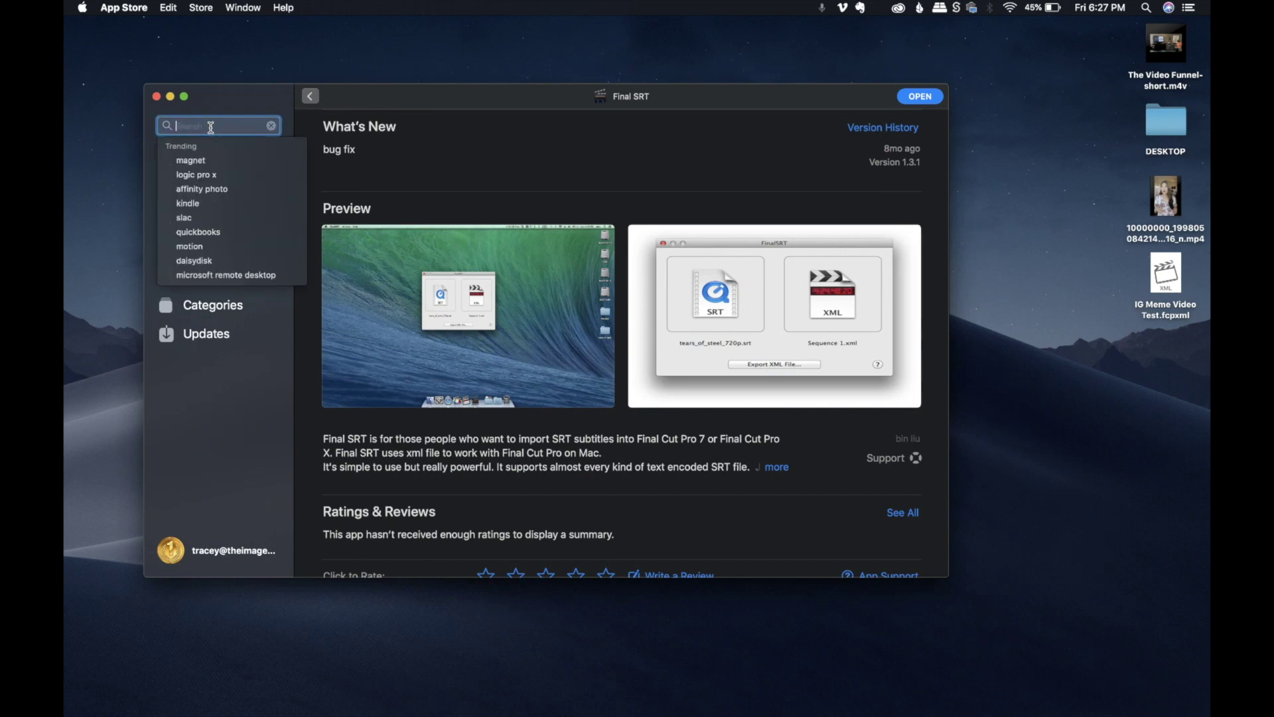
type("final srt")
key("Return")
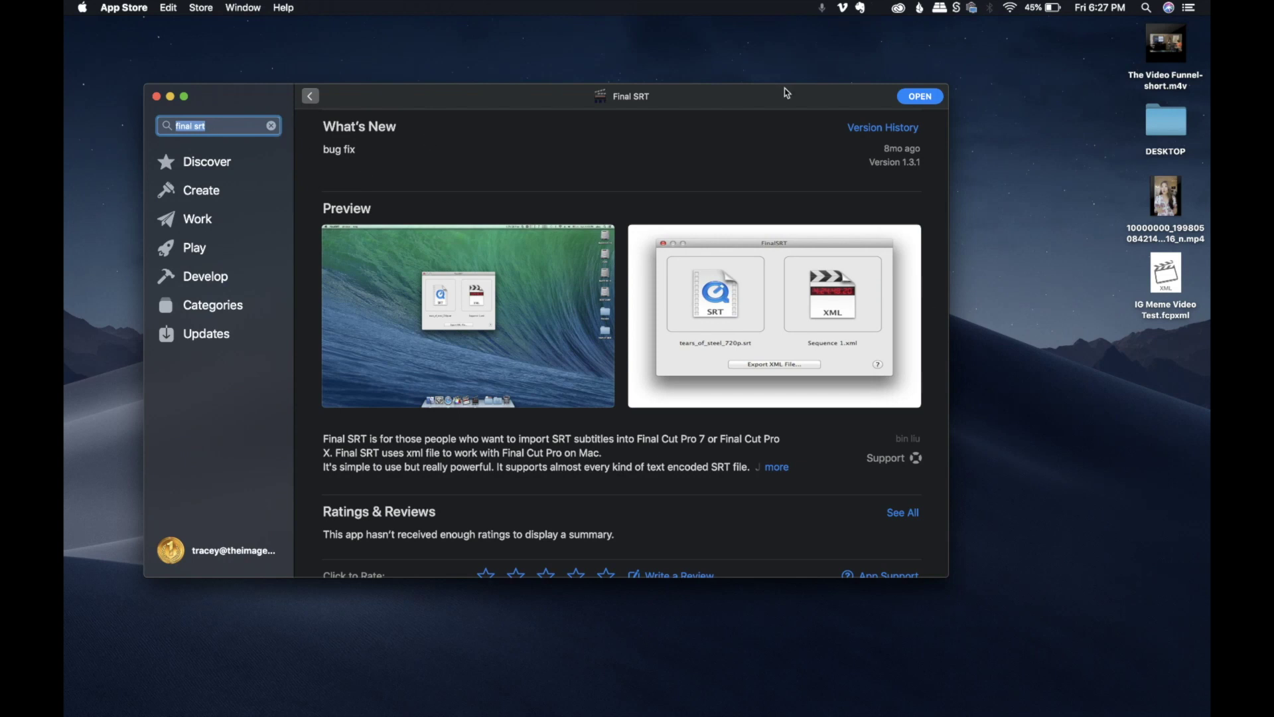
Browse the Final SRT page and a preview screenshot, then close the App Store
left_click(694, 232)
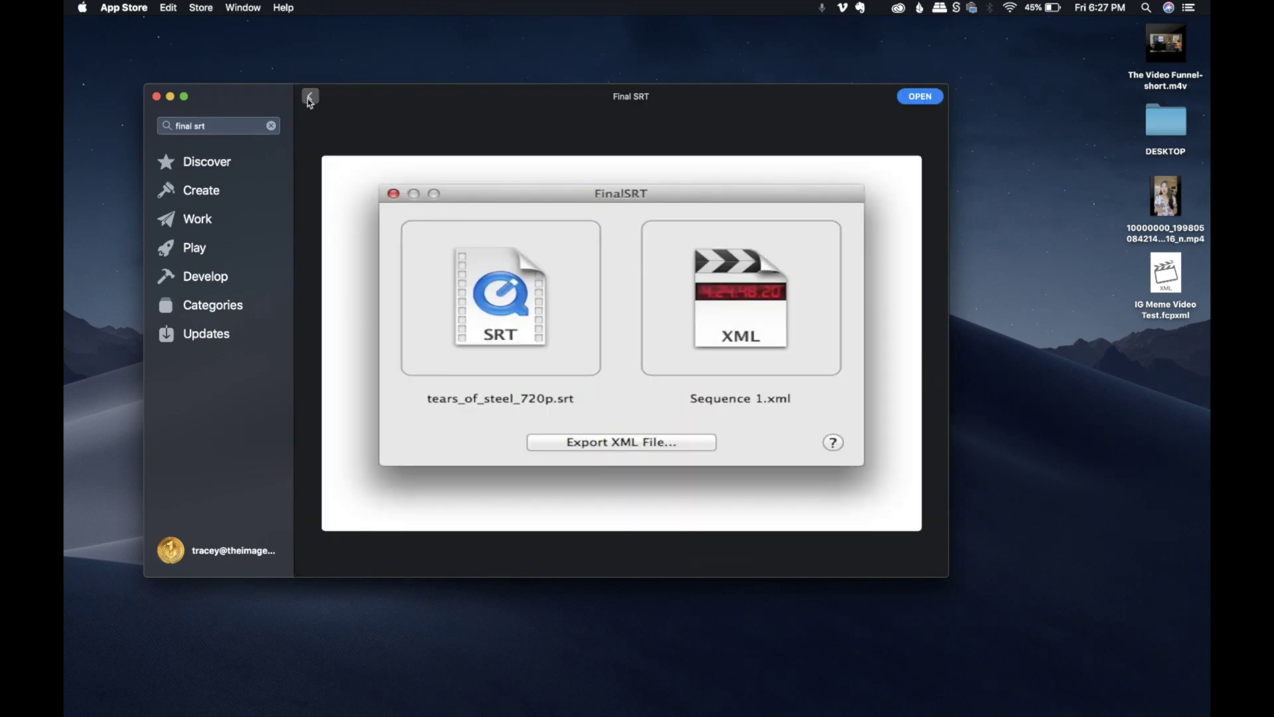
left_click(310, 96)
scroll(446, 213, "up", 3)
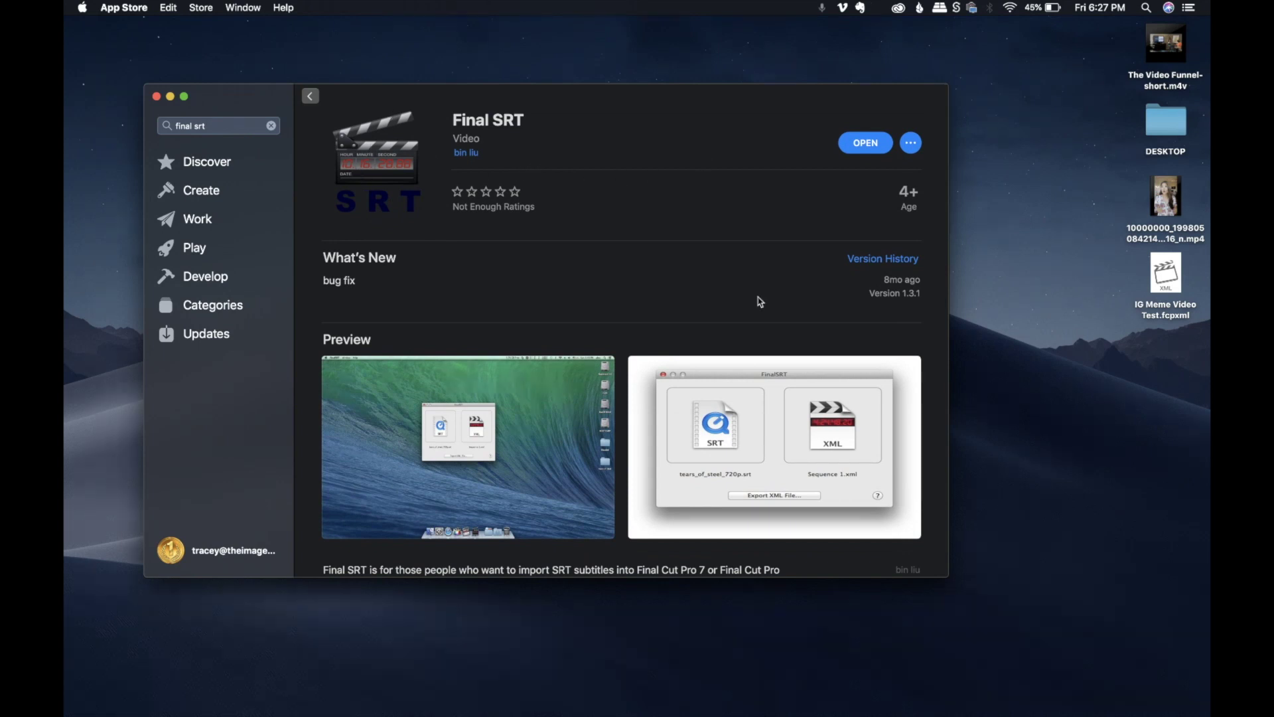
scroll(693, 484, "down", 15)
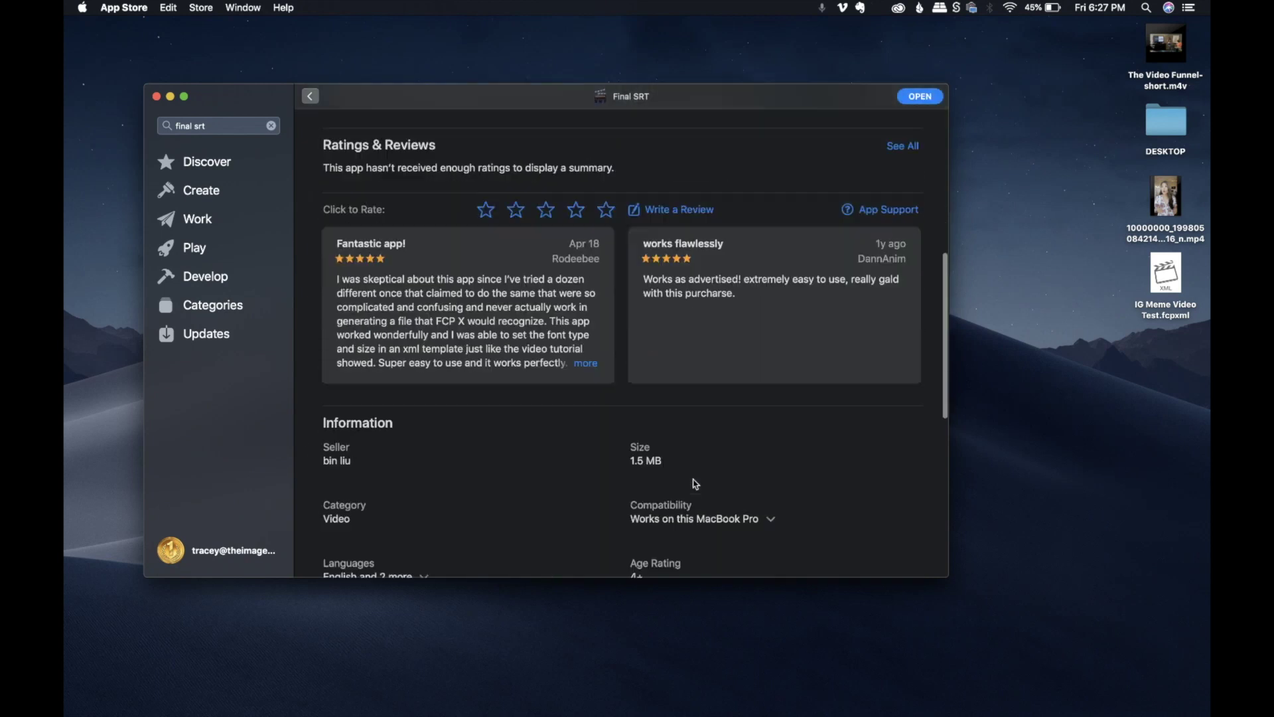
scroll(694, 483, "up", 15)
scroll(695, 484, "down", 2)
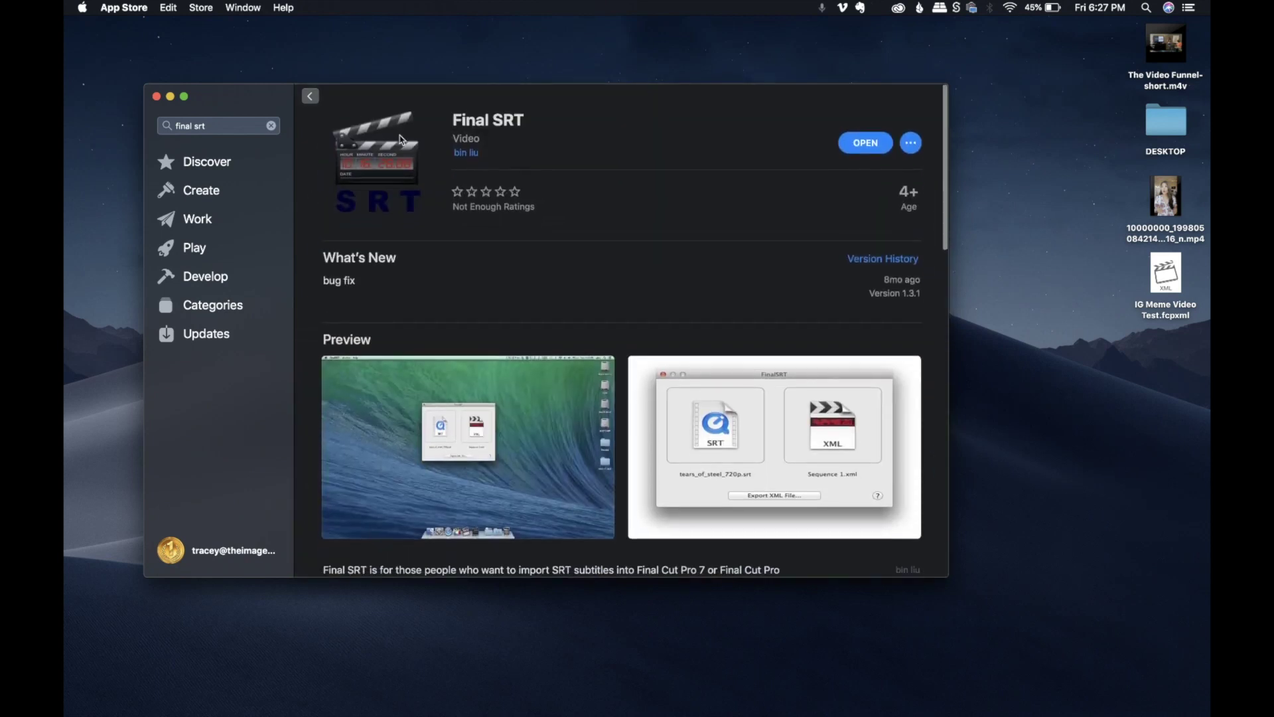
left_click(156, 96)
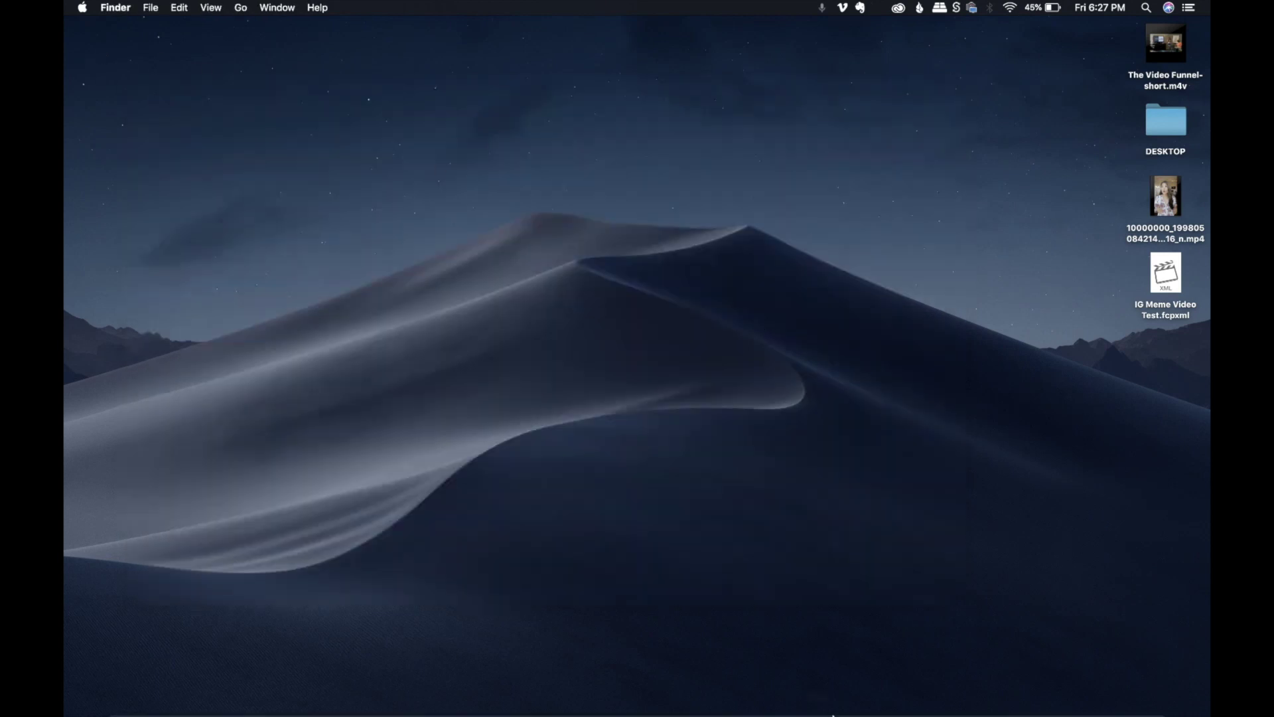
Launch Final SRT from the Dock alongside the Desktop files
mouse_move(882, 711)
left_click(937, 687)
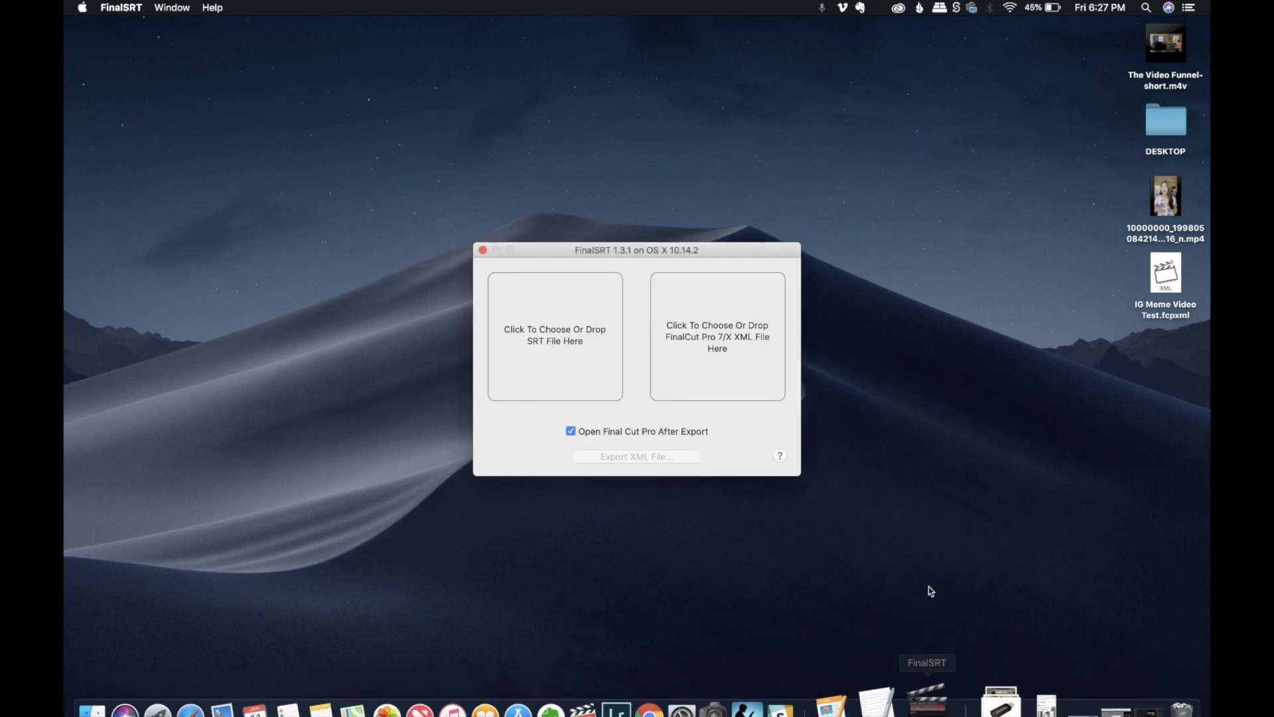
left_click(950, 520)
mouse_move(938, 713)
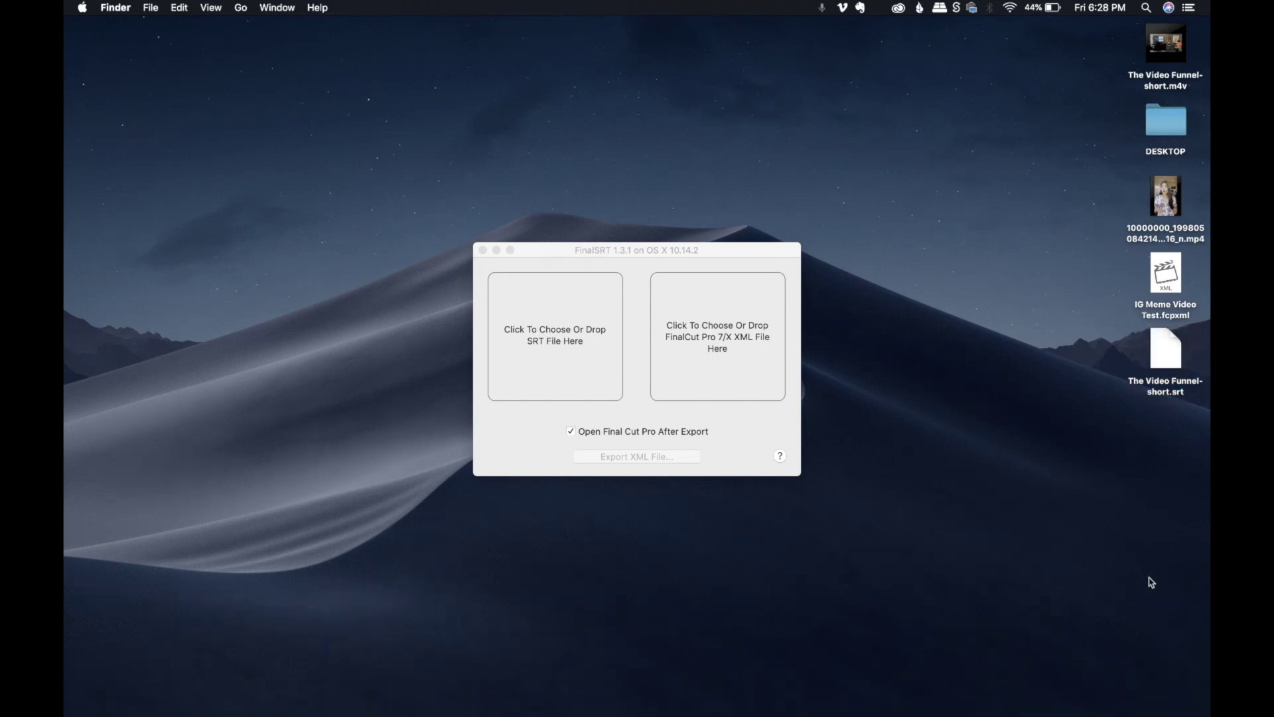
Load The Video Funnel- short.srt and IG Meme Video Test.fcpxml, then export and save the combined XML
left_click(1165, 351)
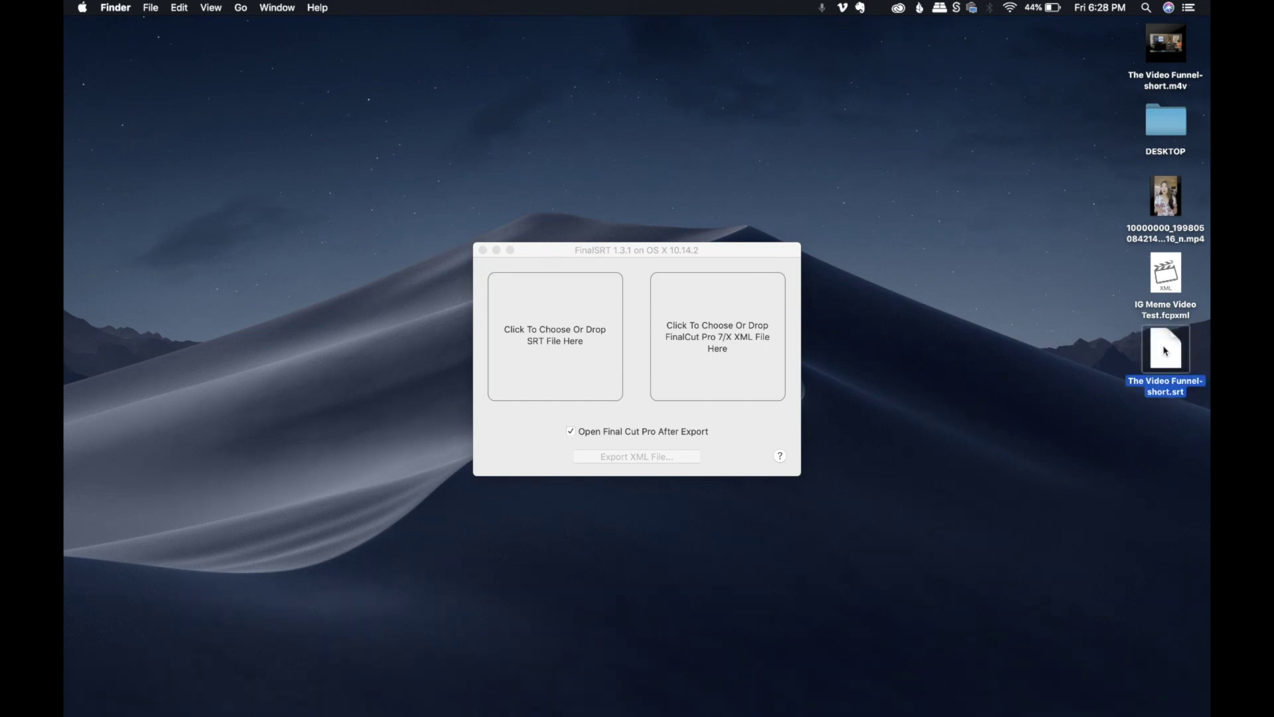
left_click_drag(1164, 359, 544, 323)
left_click_drag(1169, 280, 712, 330)
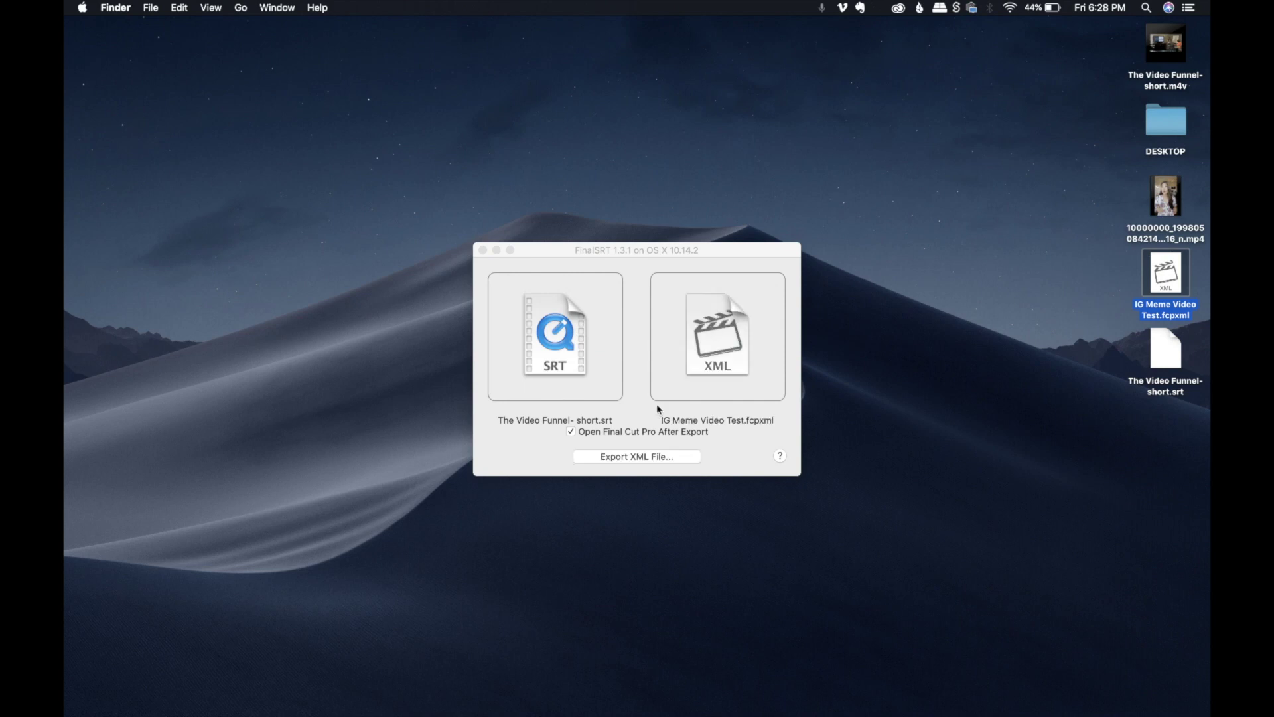
left_click(622, 457)
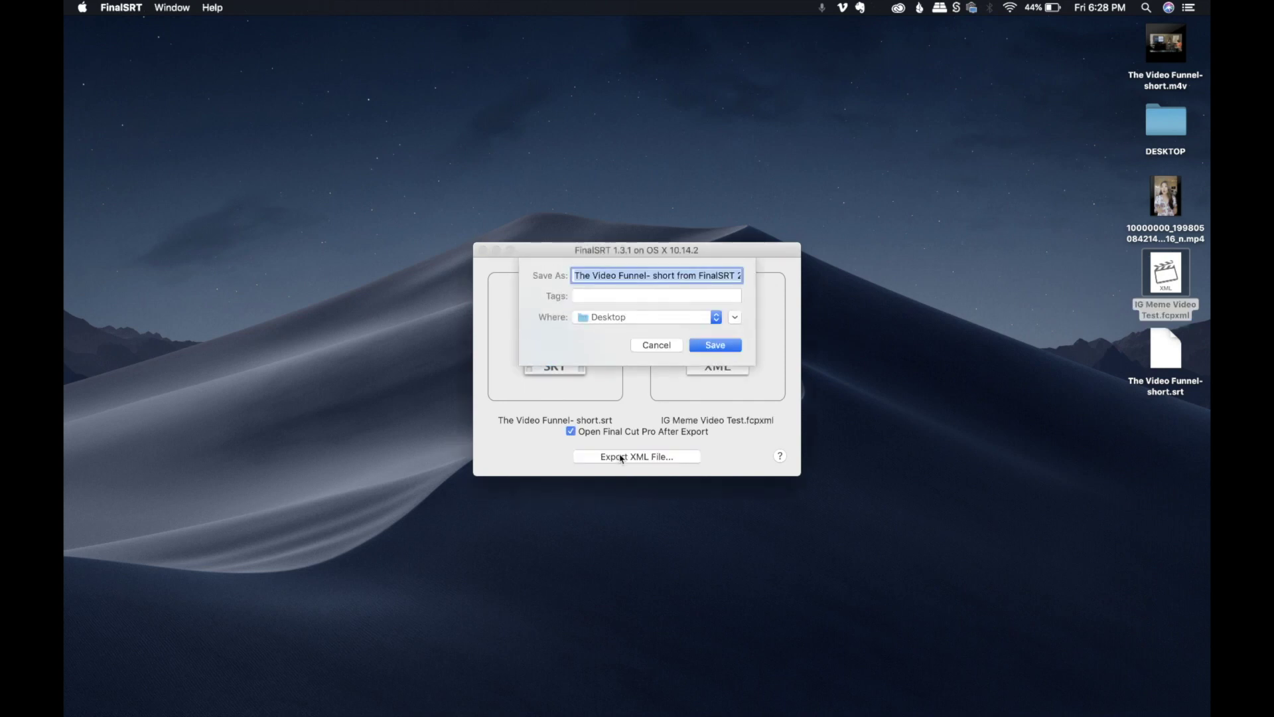
left_click(726, 344)
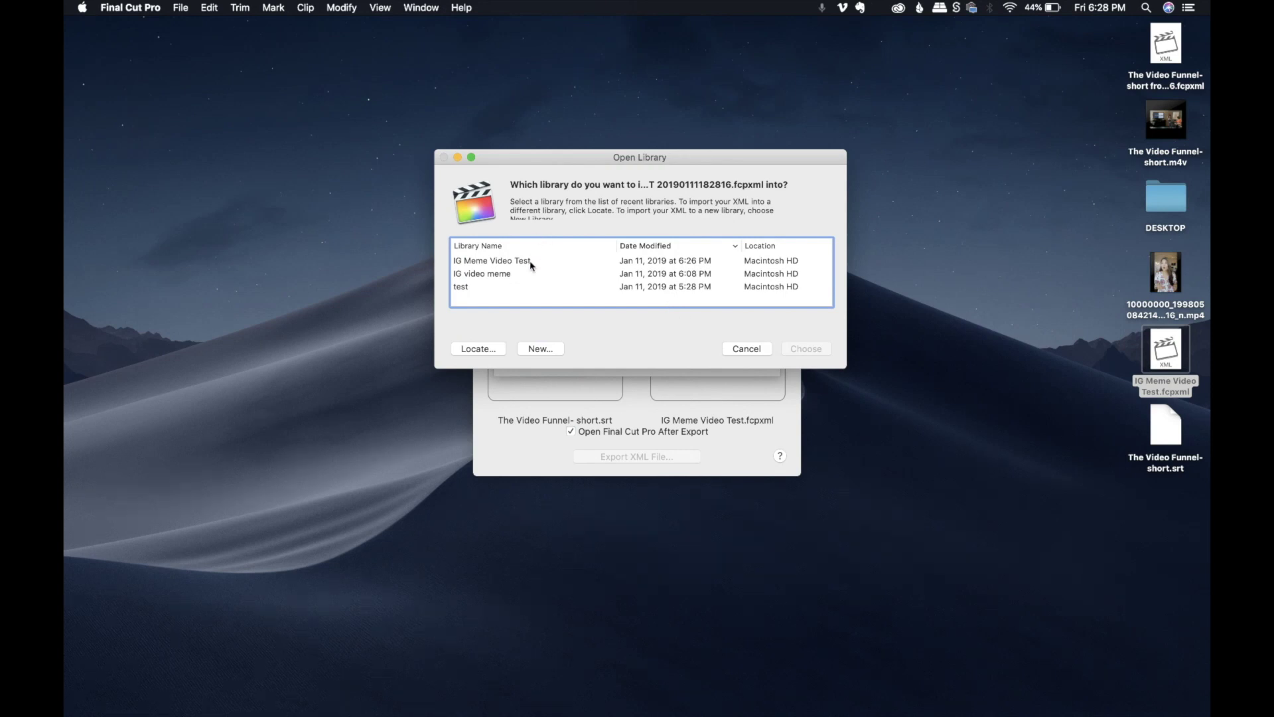
Import the caption XML into the IG Meme Video Test library, replacing existing items
left_click(530, 263)
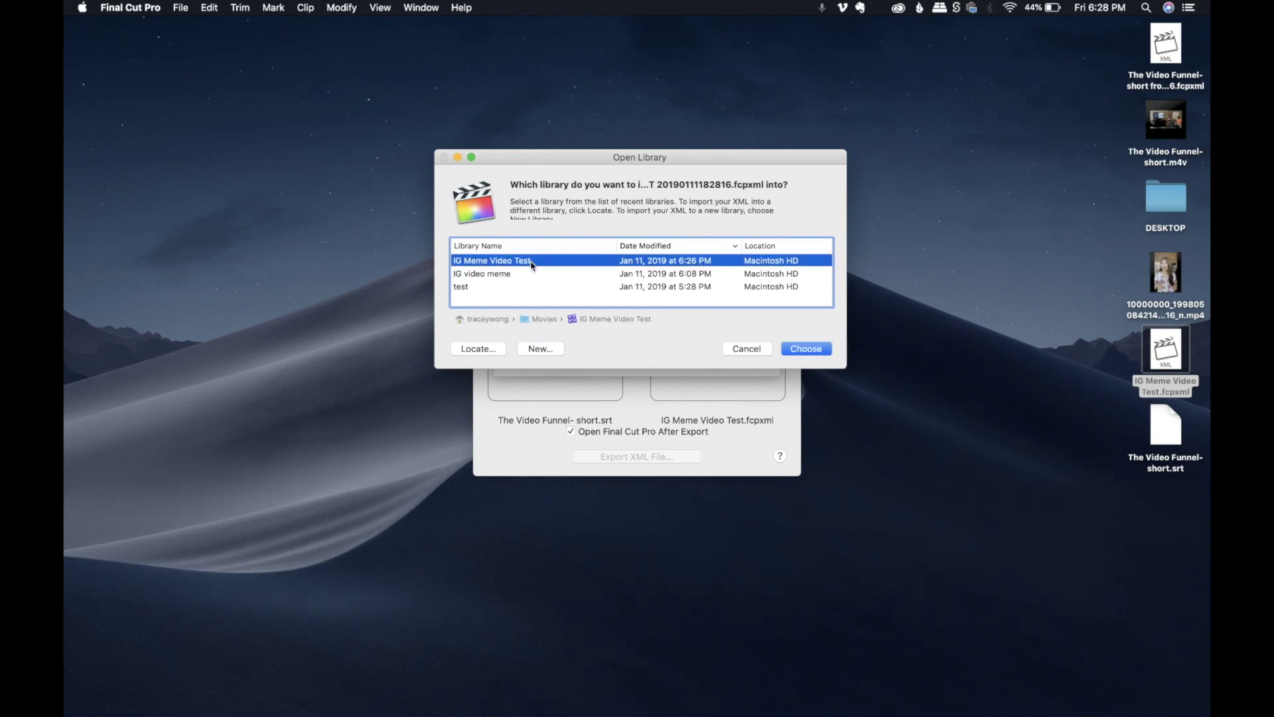
left_click(815, 357)
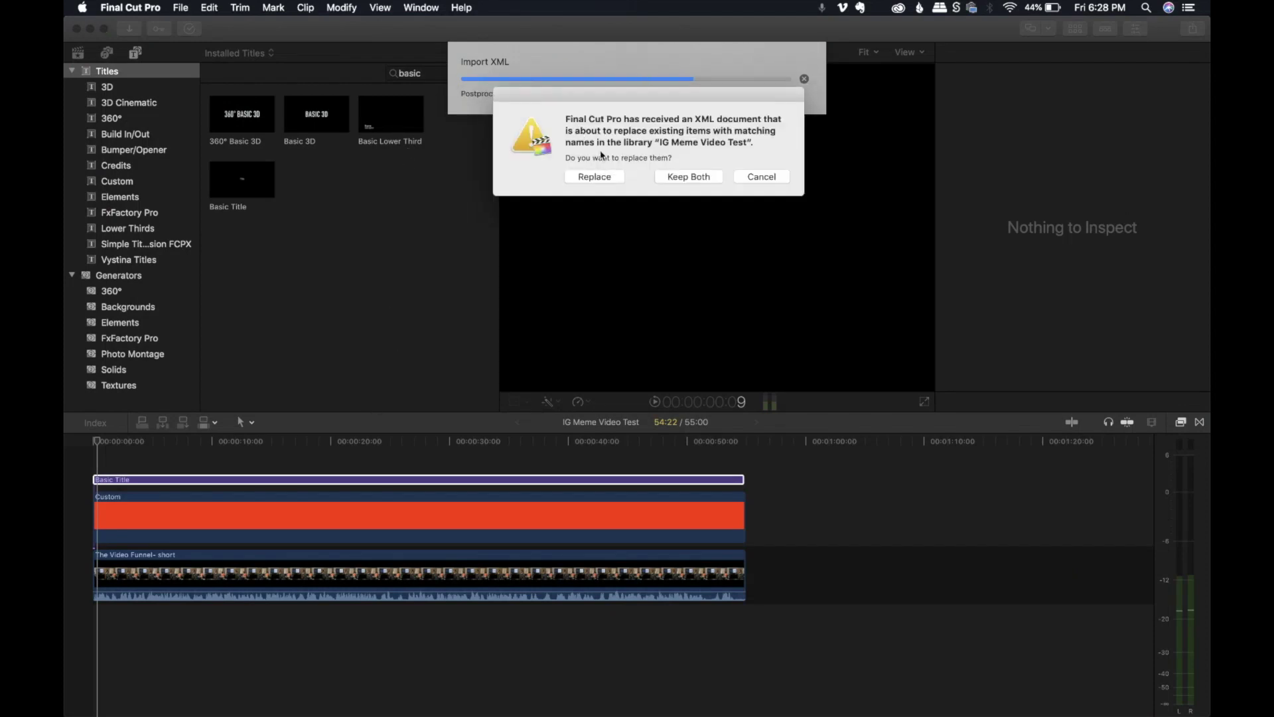
left_click(587, 177)
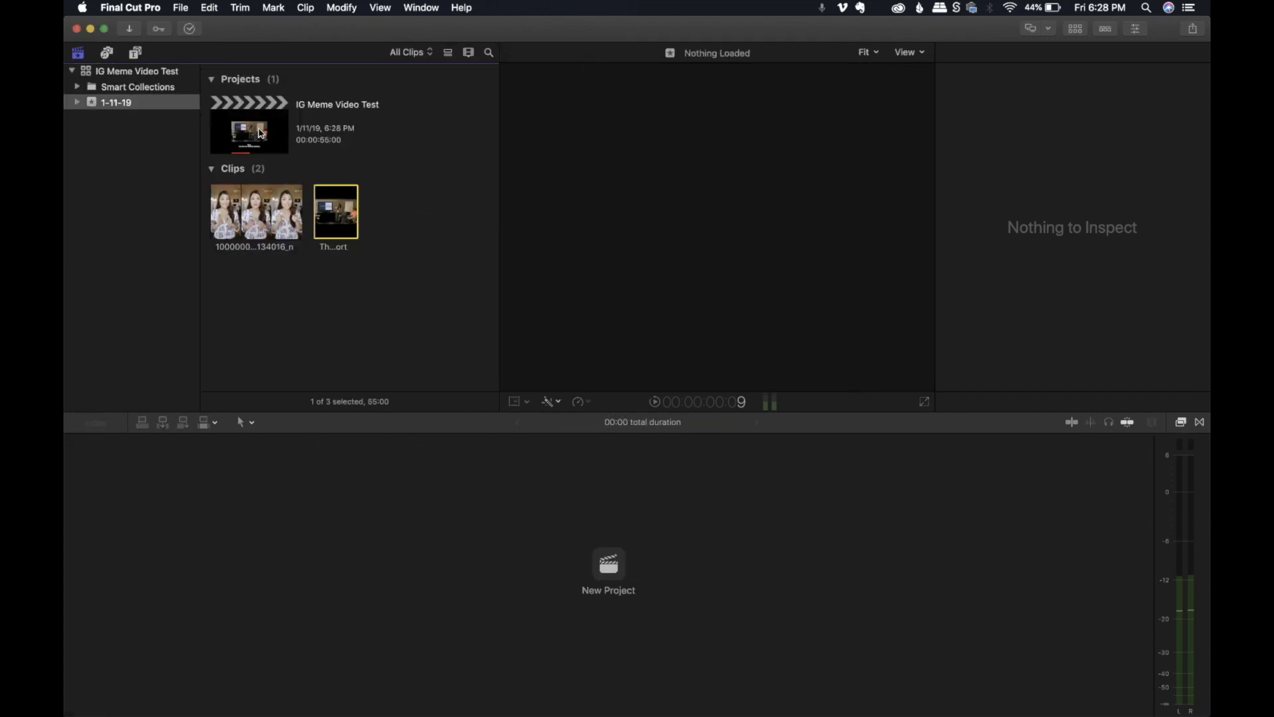
double_click(261, 133)
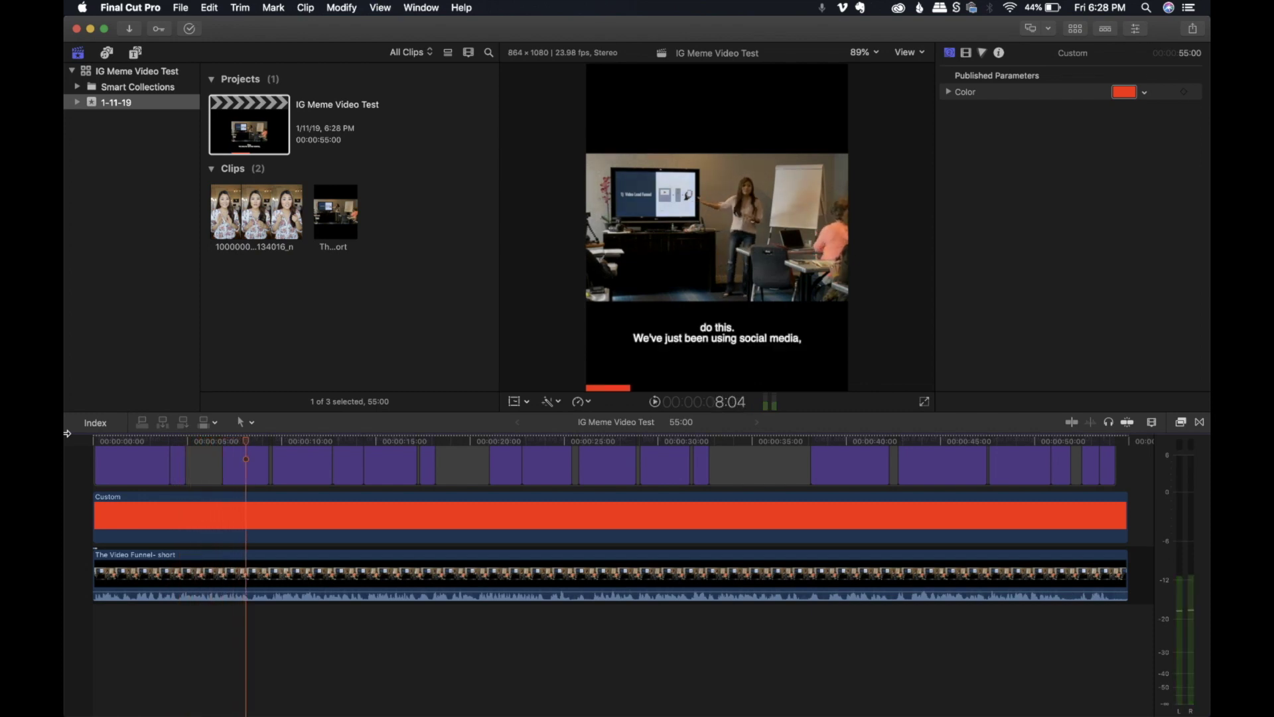
Inspect the 'do this.' caption and play back from the 'It's a video lead funnel' caption
left_click(245, 458)
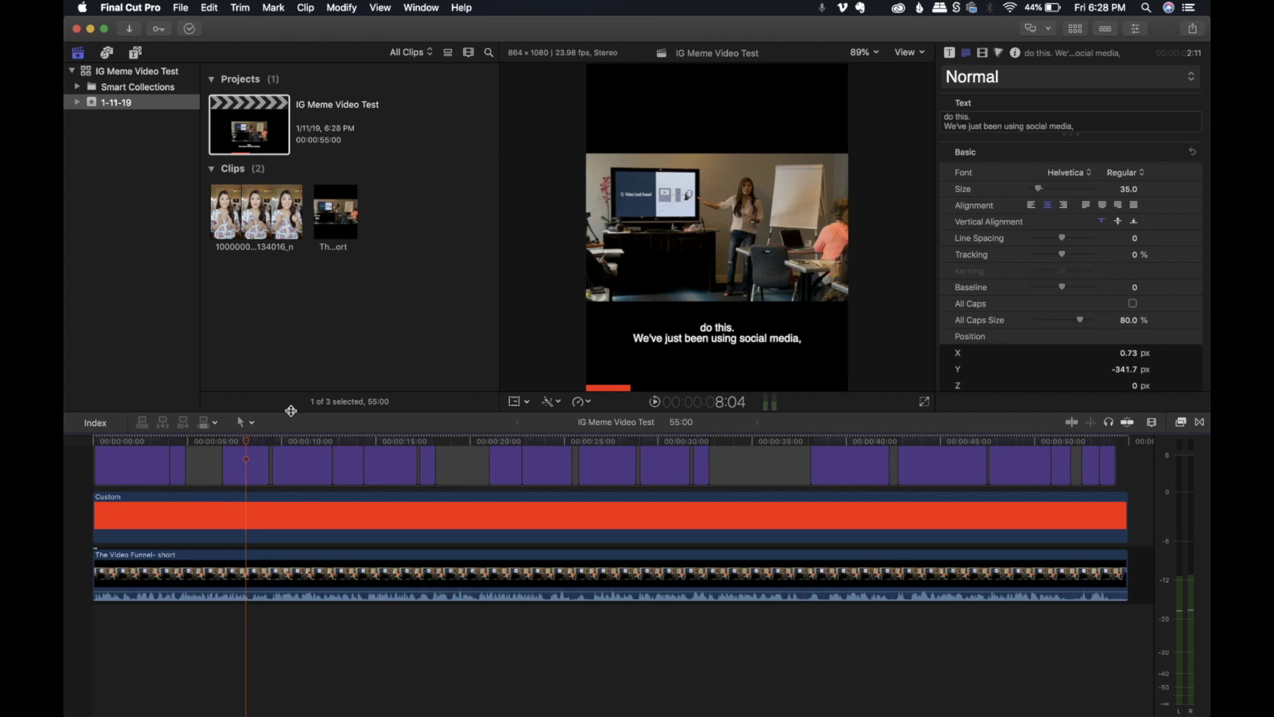
left_click_drag(292, 412, 296, 367)
scroll(320, 554, "up", 2)
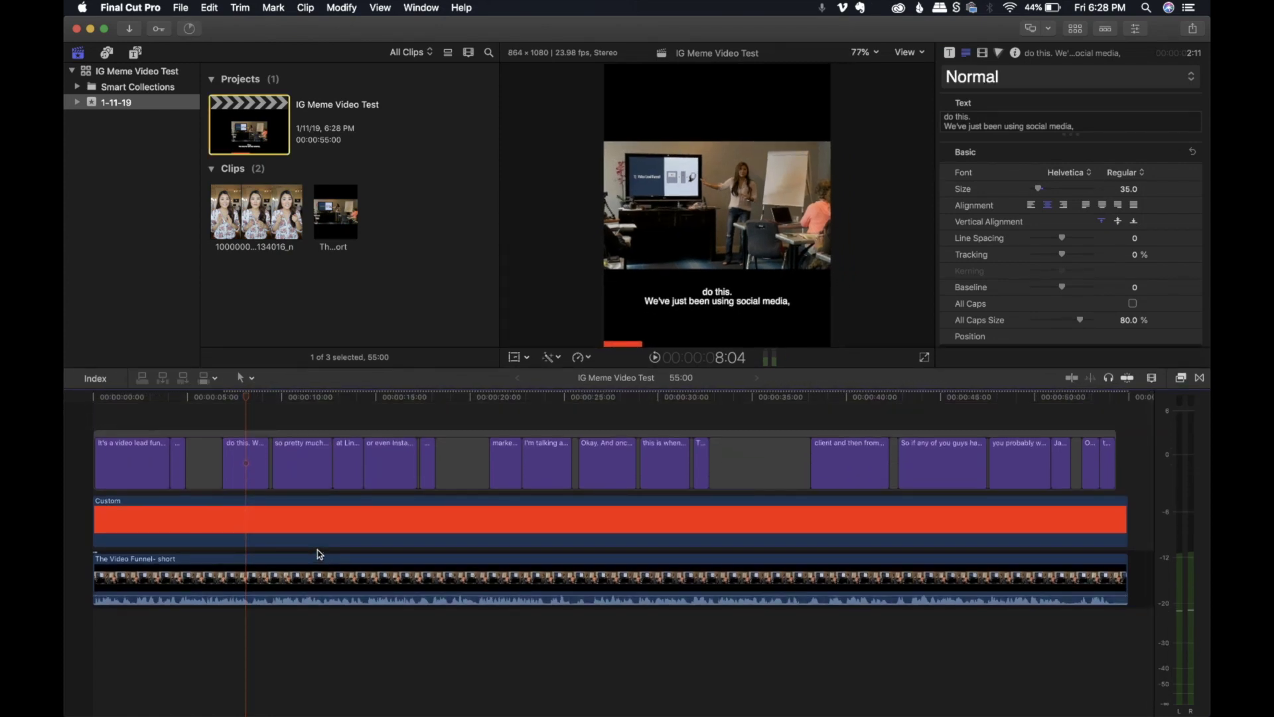
left_click_drag(211, 395, 169, 393)
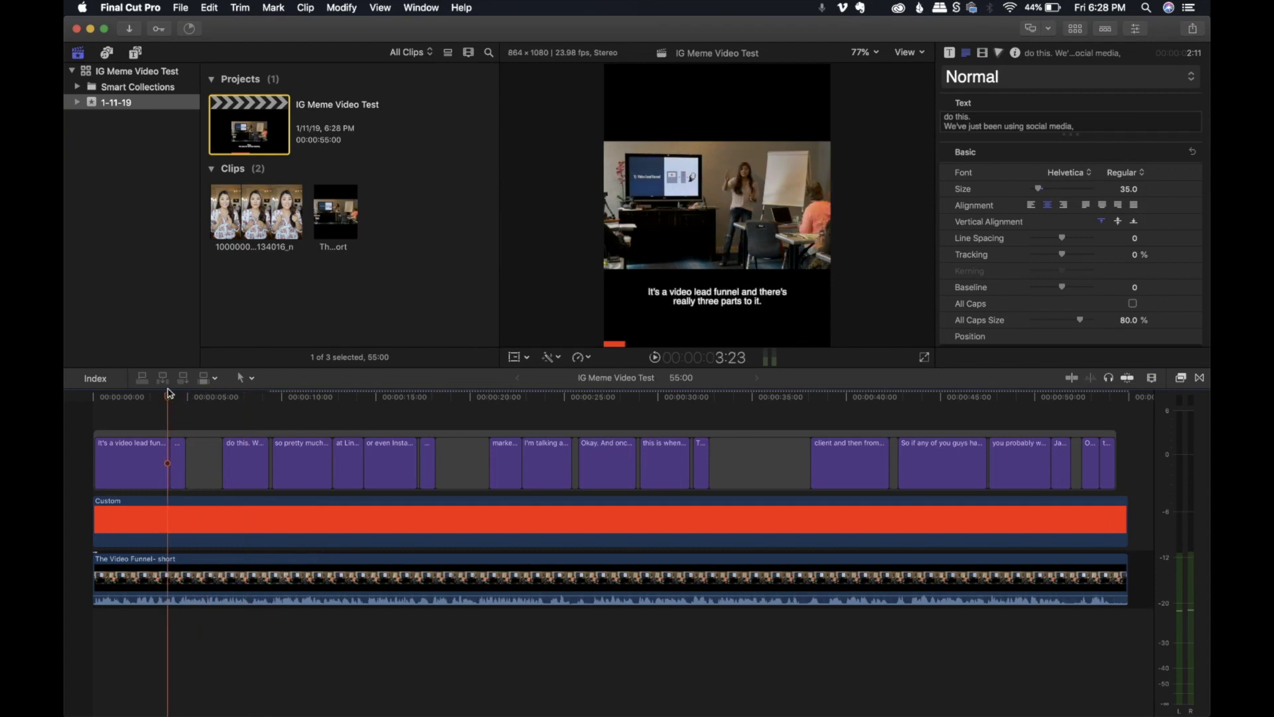
key("space")
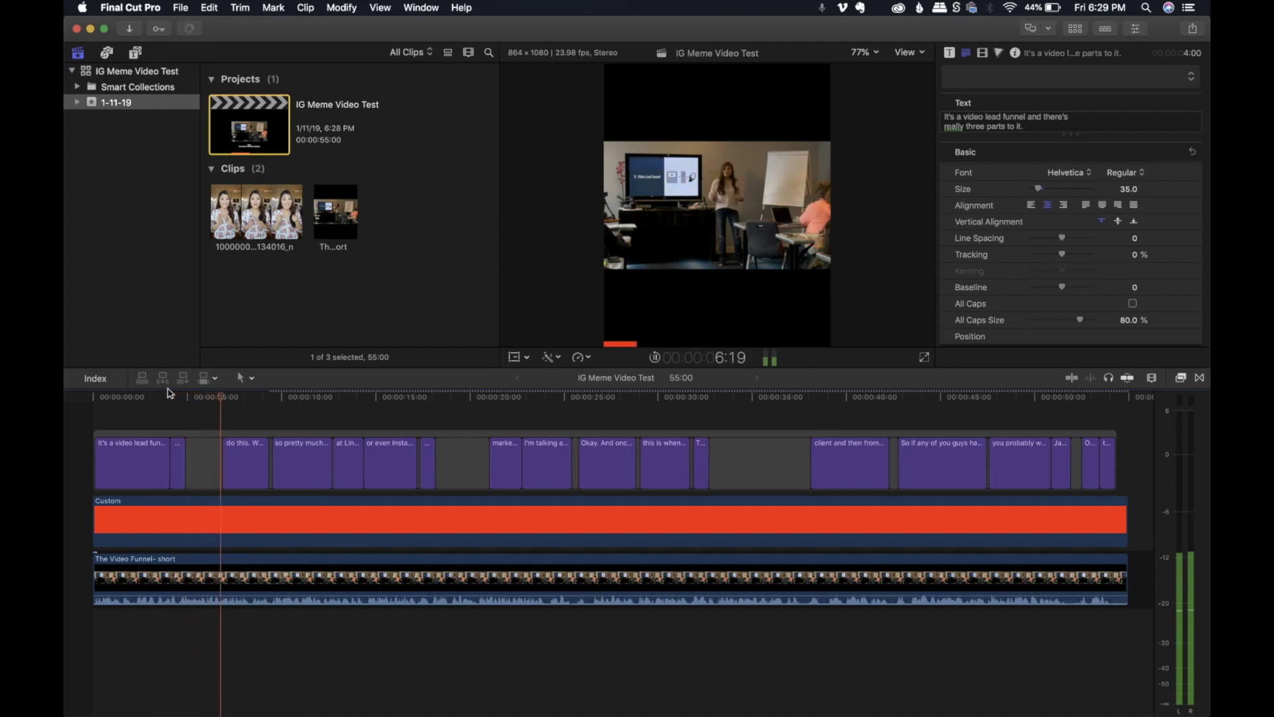
key("space")
Trim the 'do this.' caption start, lengthen the 'Okay.' caption, and shorten a caption by 22 frames
left_click_drag(224, 452, 221, 451)
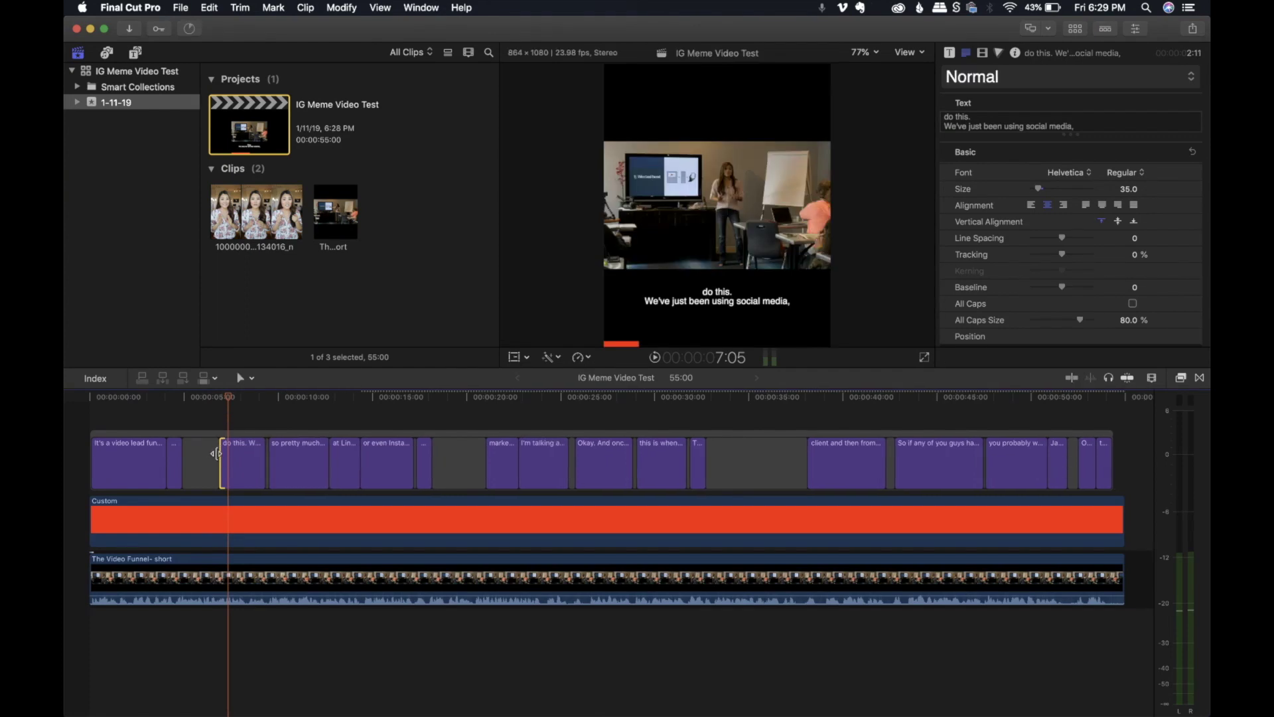
mouse_move(212, 453)
left_mouse_down()
mouse_move(204, 446)
mouse_move(223, 451)
left_mouse_up()
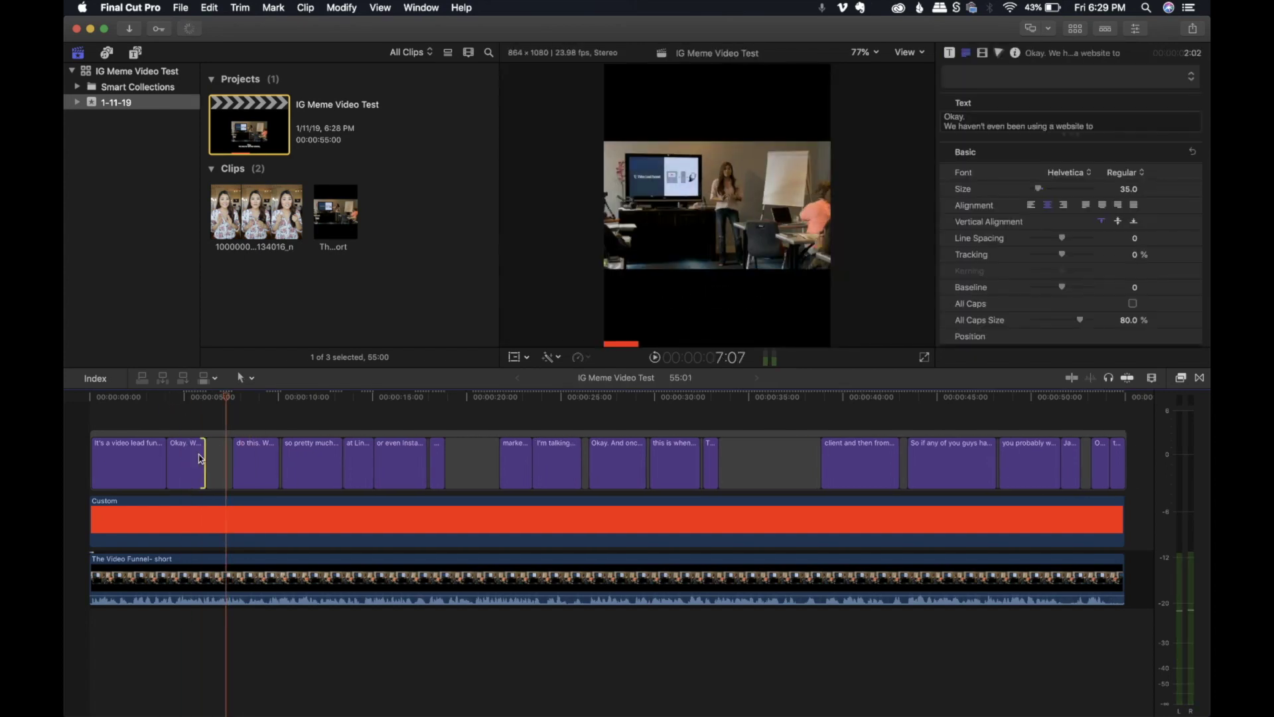
left_click(201, 403)
type("-22")
key("Return")
key("space")
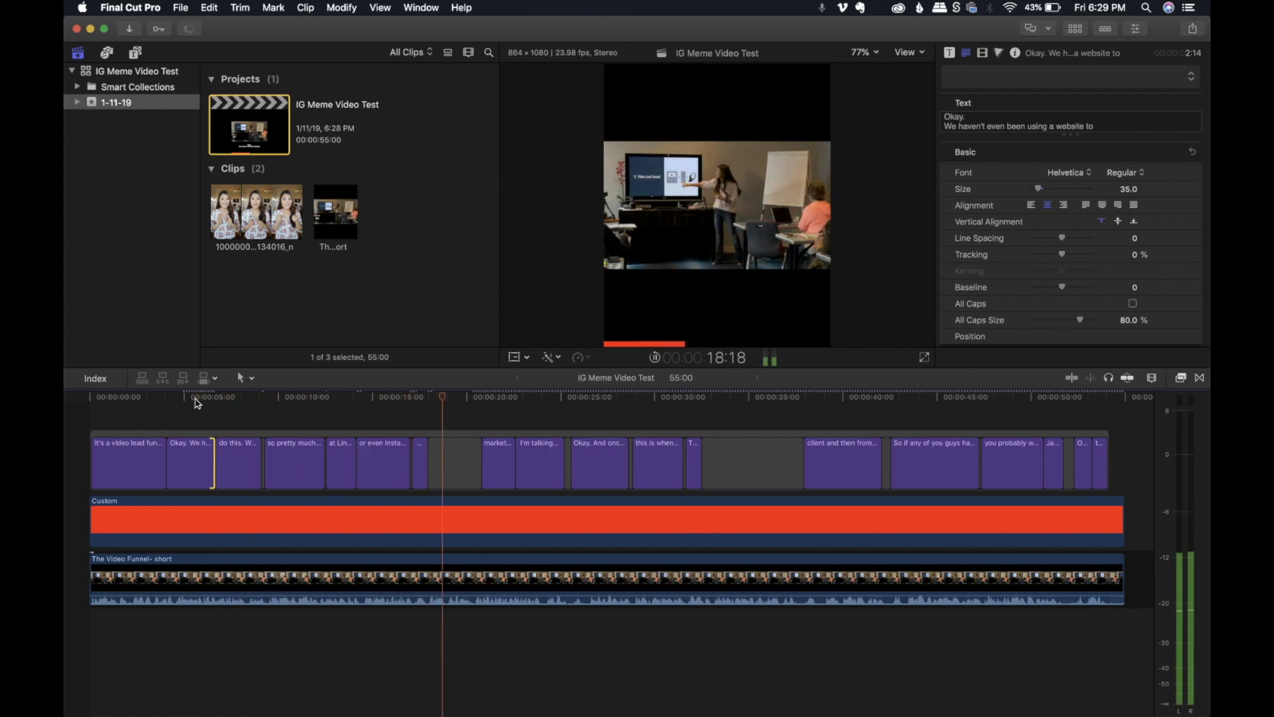
Delete gaps and lengthen the short, 'I'm talking about' and 'They'll have a conversation' captions
left_click(449, 449)
key("Delete")
left_click(422, 458)
left_click_drag(427, 455, 469, 456)
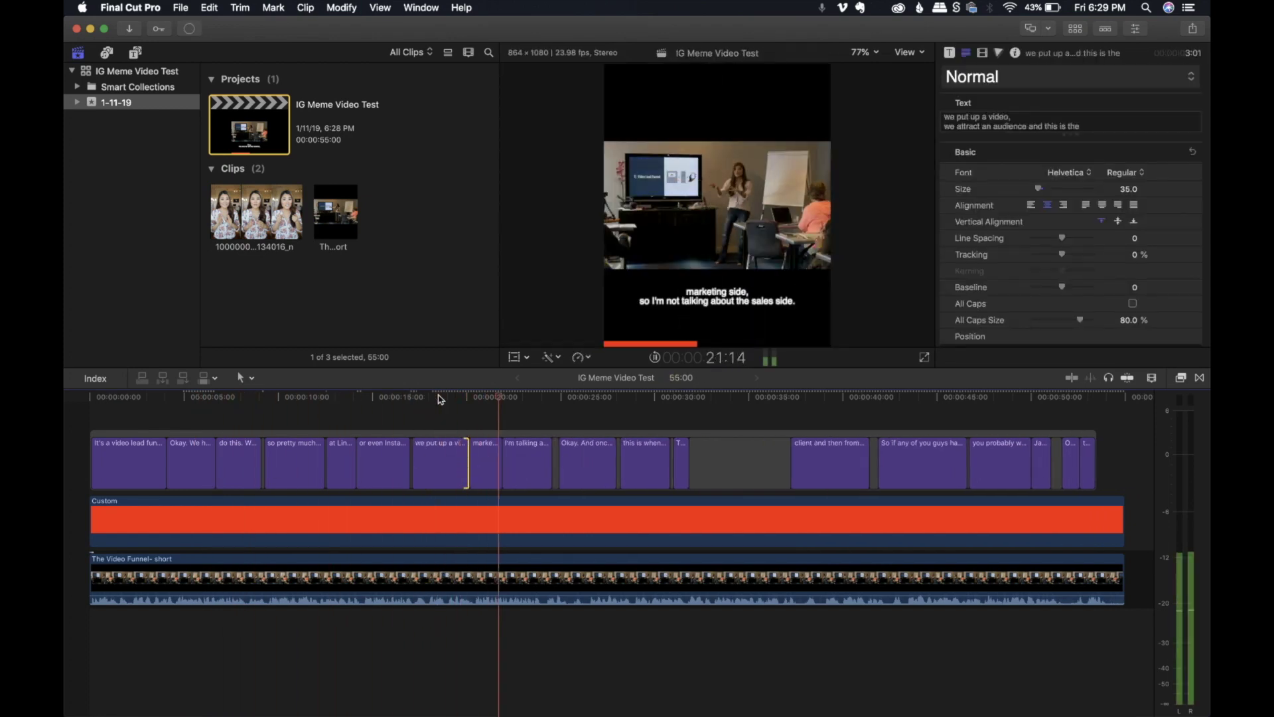
left_click_drag(548, 464, 556, 465)
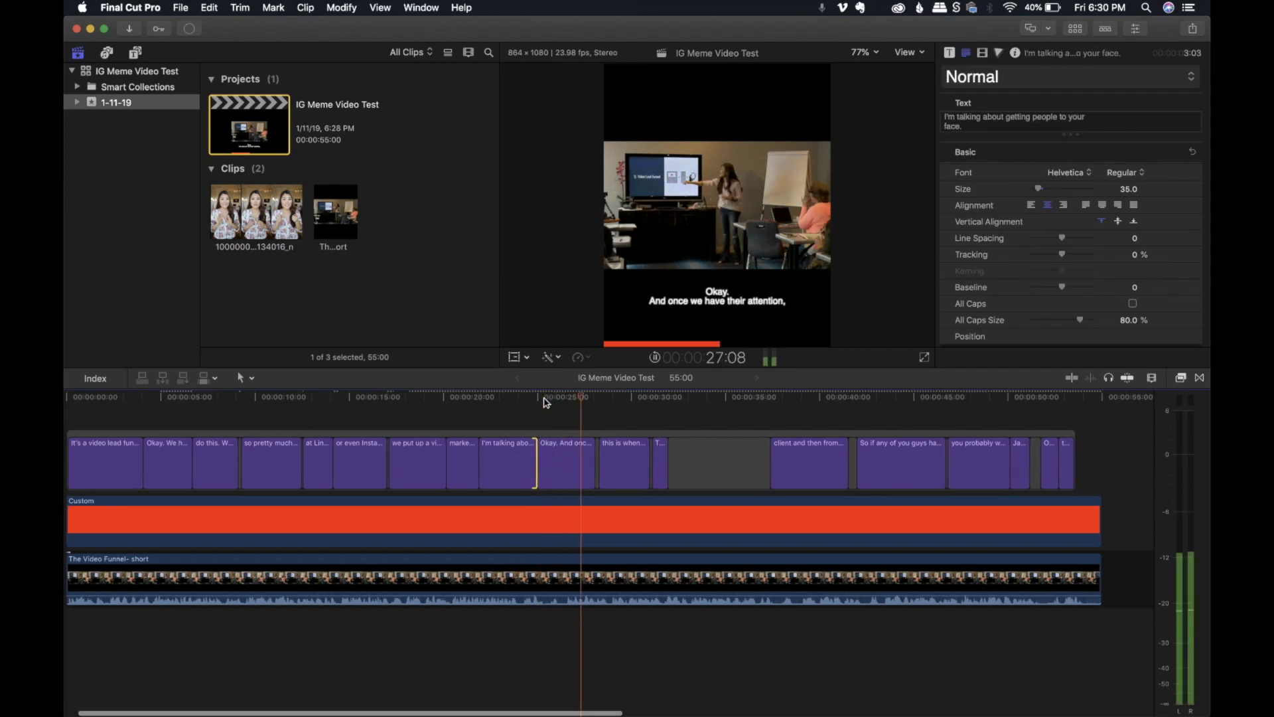
left_click(750, 438)
key("Delete")
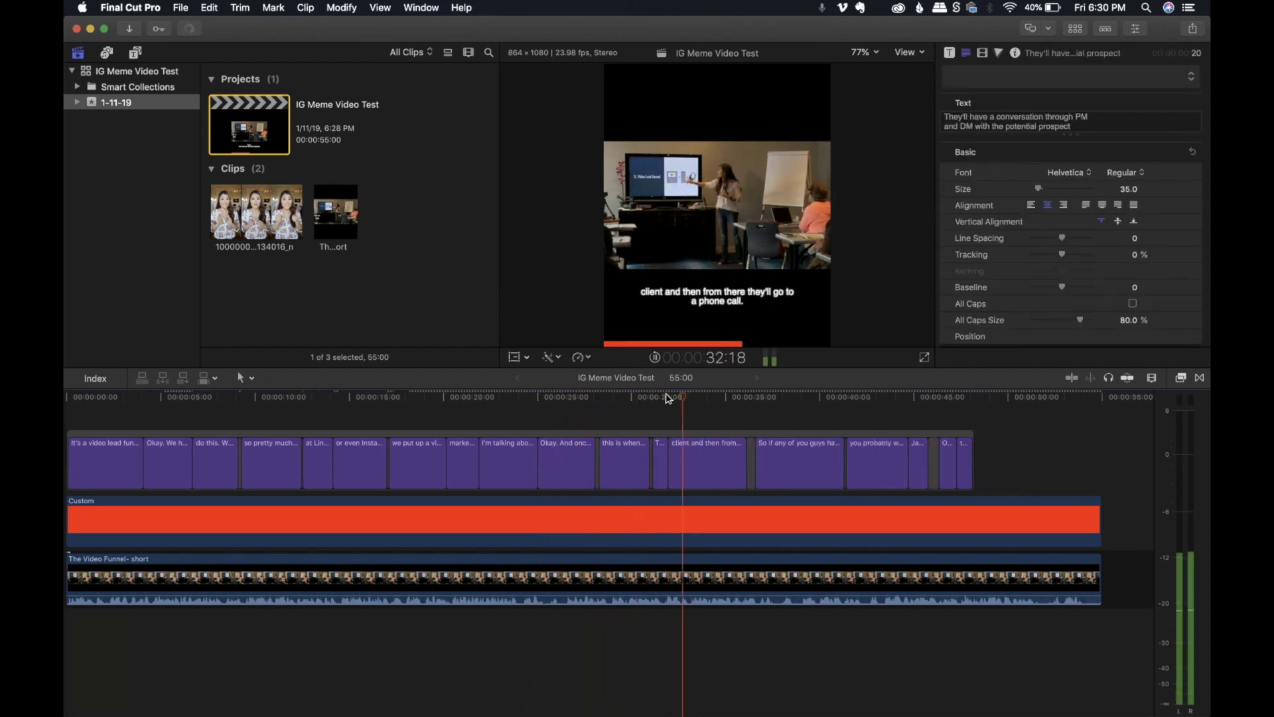
left_click_drag(666, 456, 775, 456)
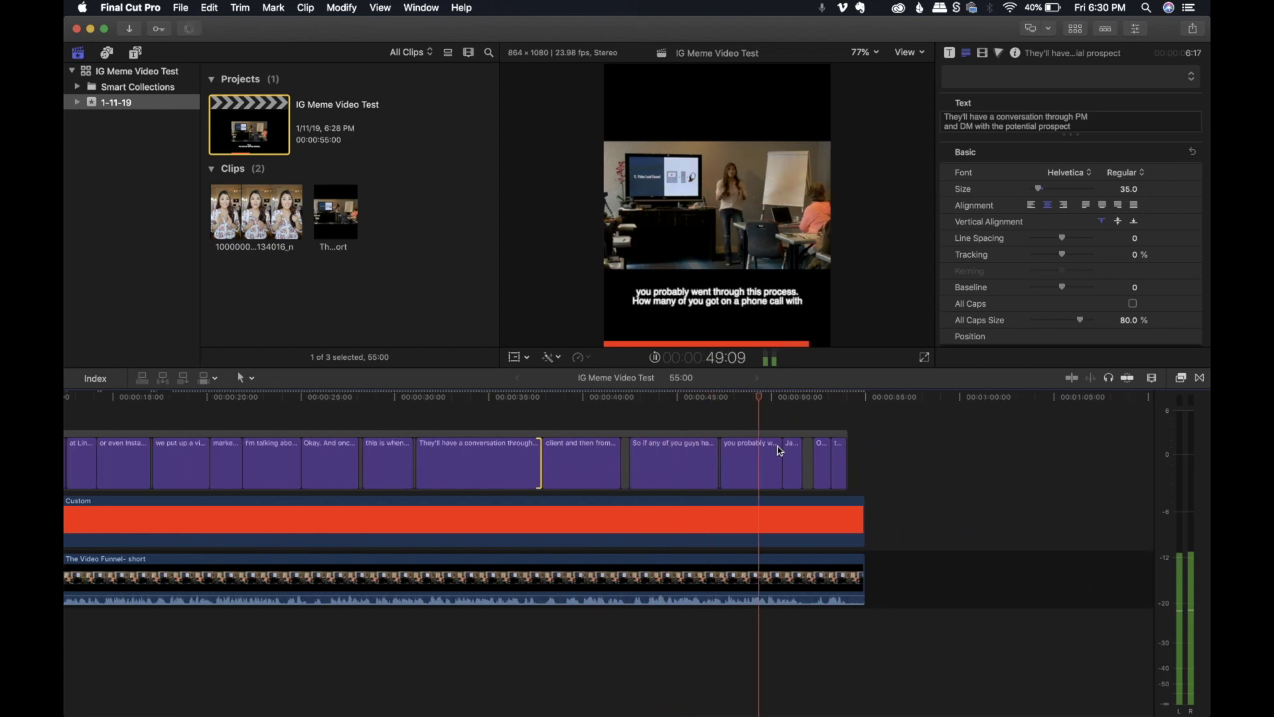
left_click(843, 464)
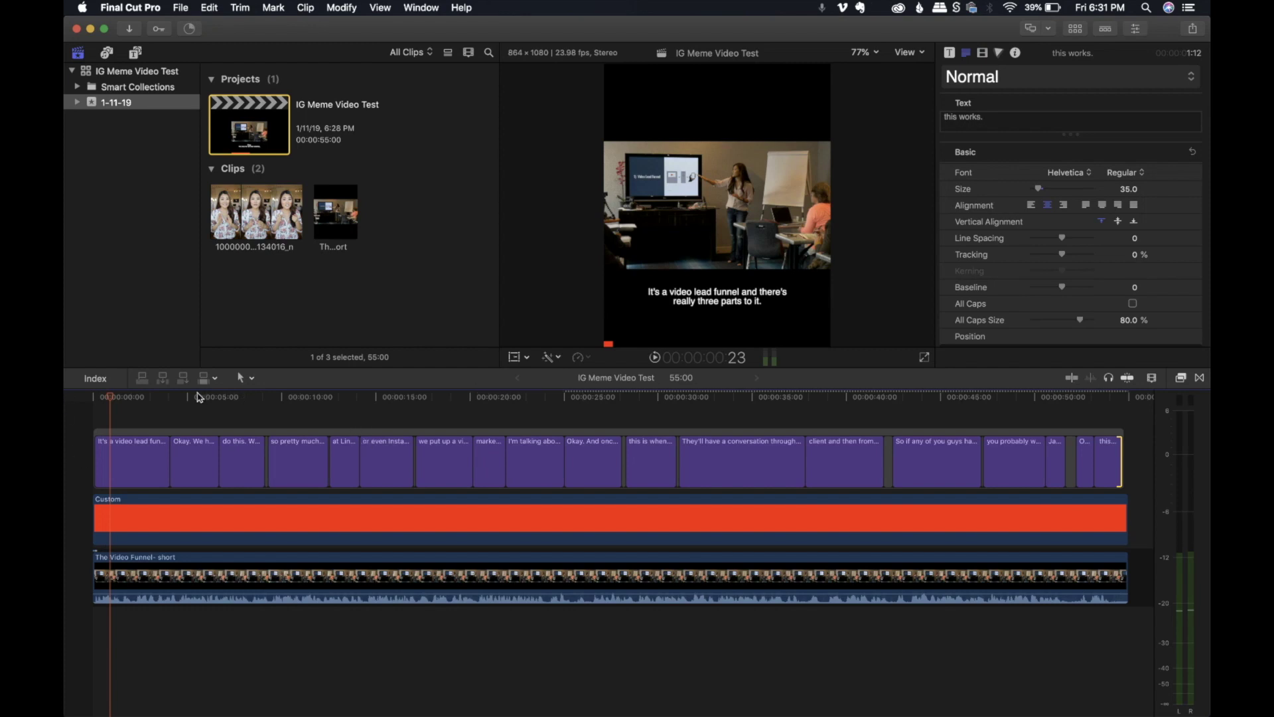
Scrub to check the captions, zoom out to the whole project, and select all caption clips
left_click_drag(203, 396, 722, 397)
left_click(809, 420)
left_click(662, 420)
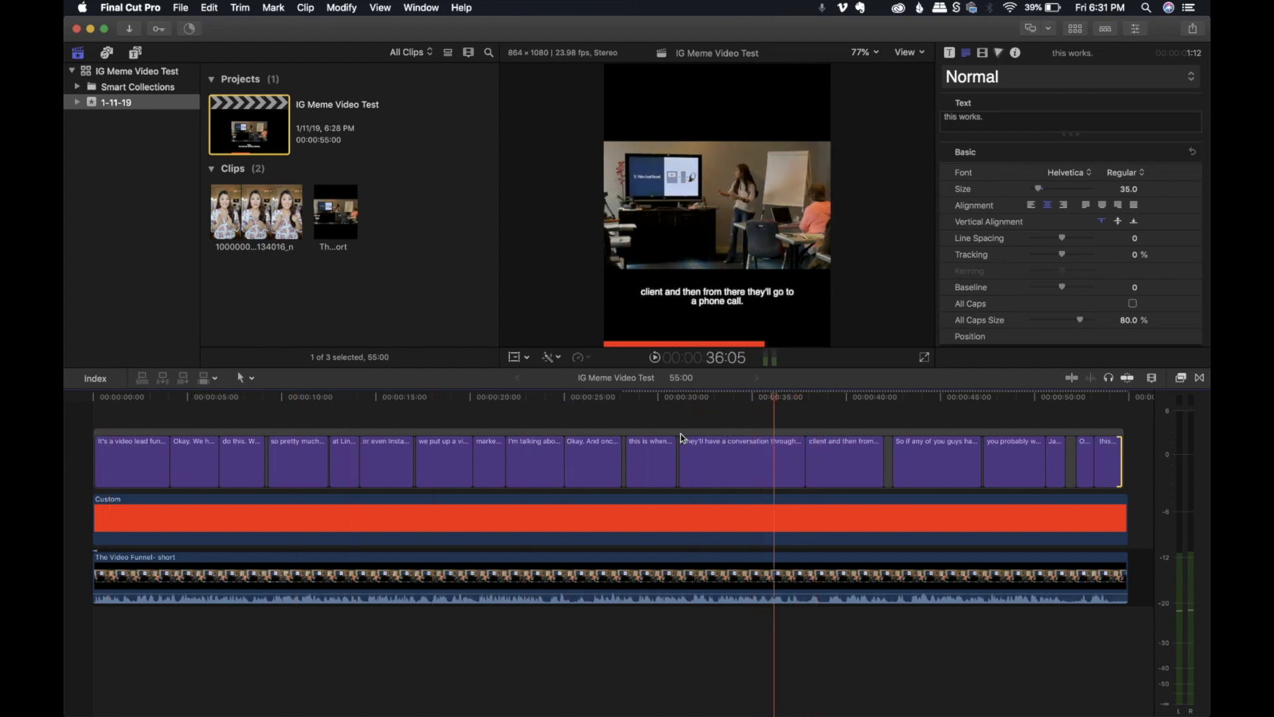
key("super+minus")
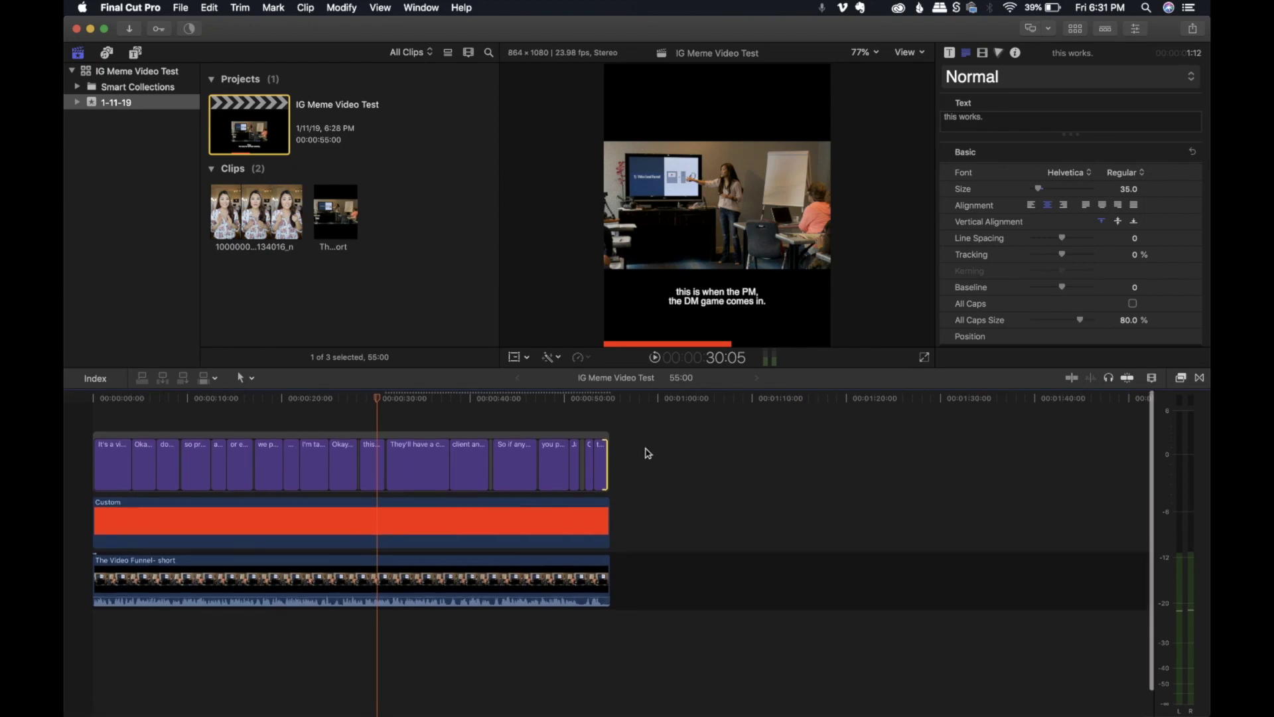
left_click_drag(647, 450, 116, 443)
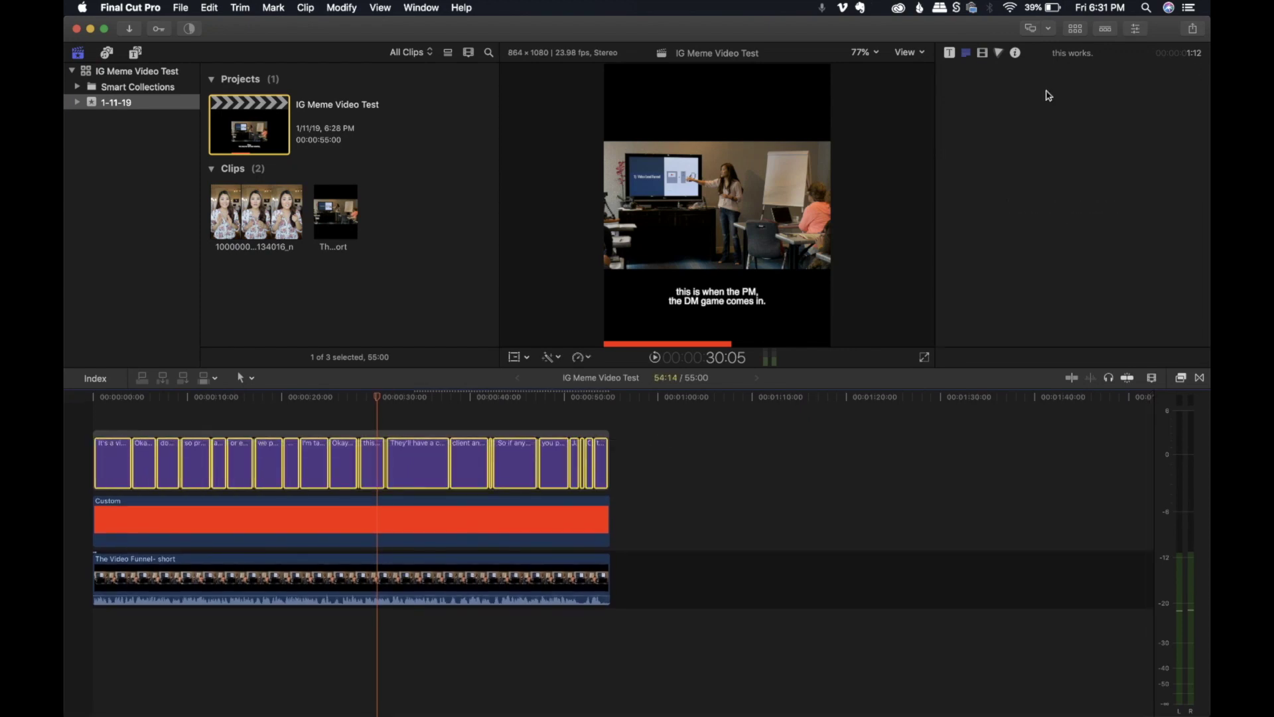
Give all caption titles size 40 text with 18 line spacing, previewing along the timeline
left_click(966, 53)
left_click(950, 53)
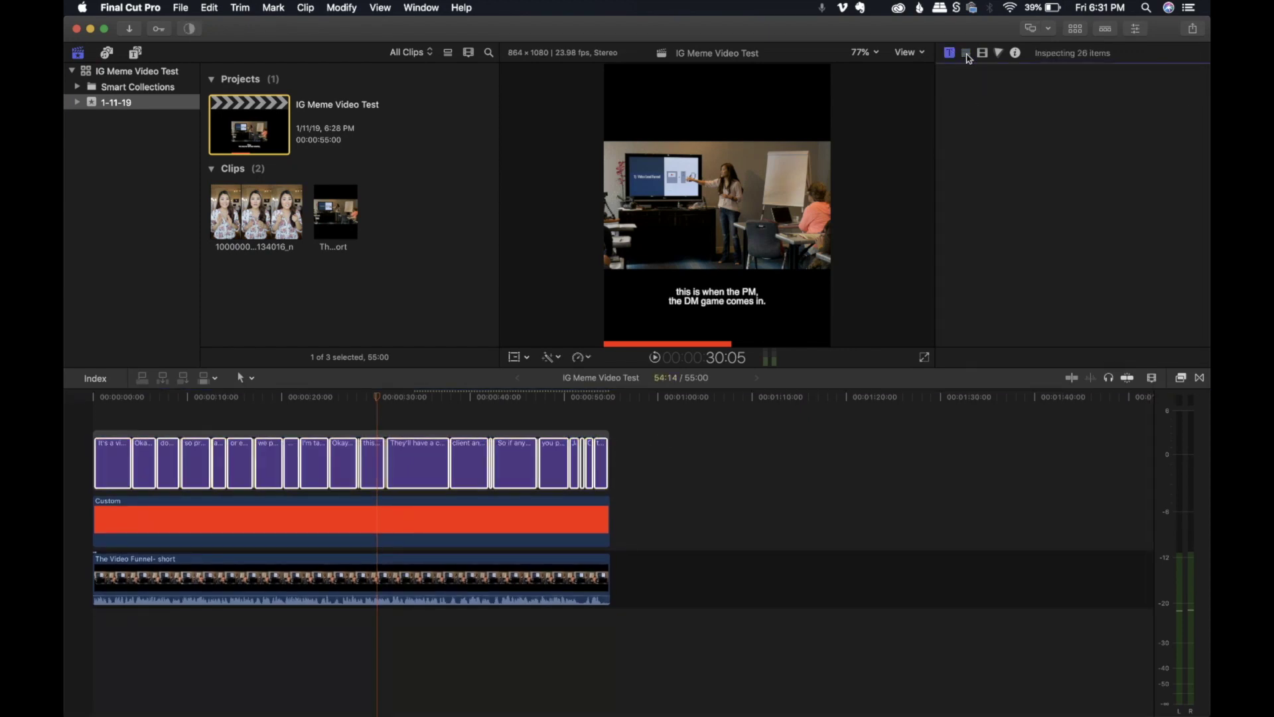
left_click(967, 55)
left_click(1126, 141)
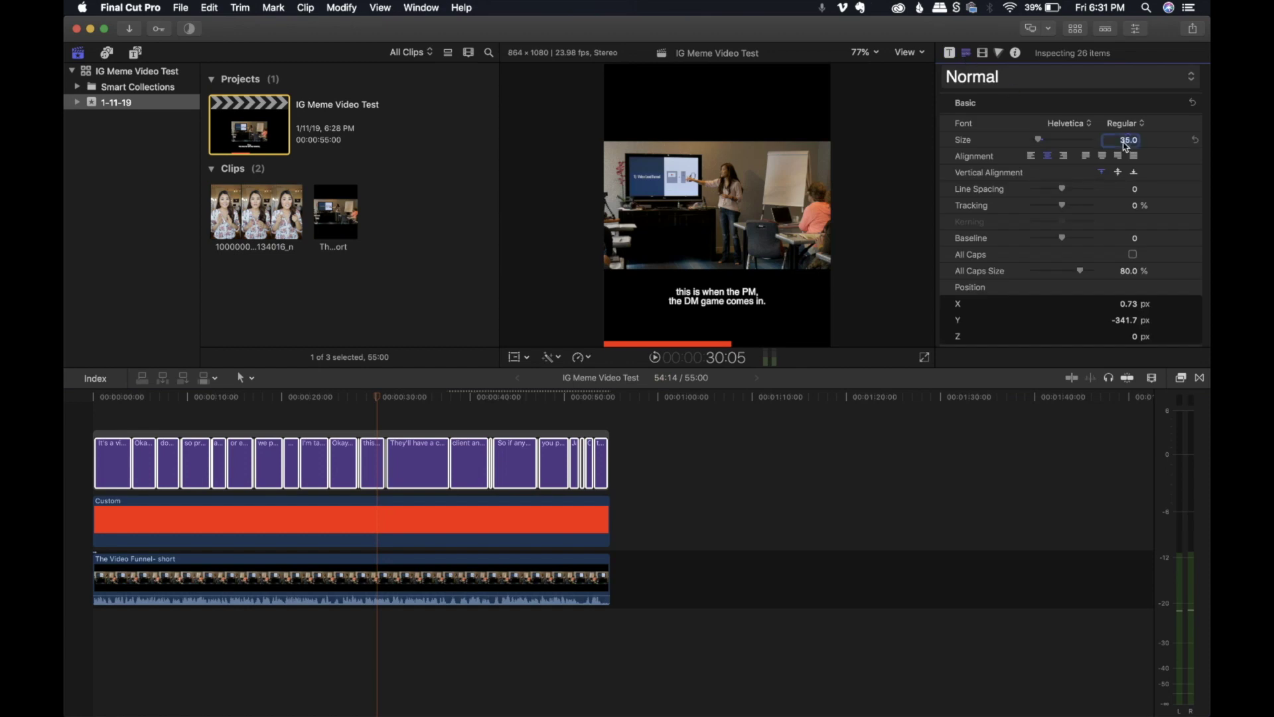
type("40")
key("Return")
left_click_drag(482, 398, 66, 426)
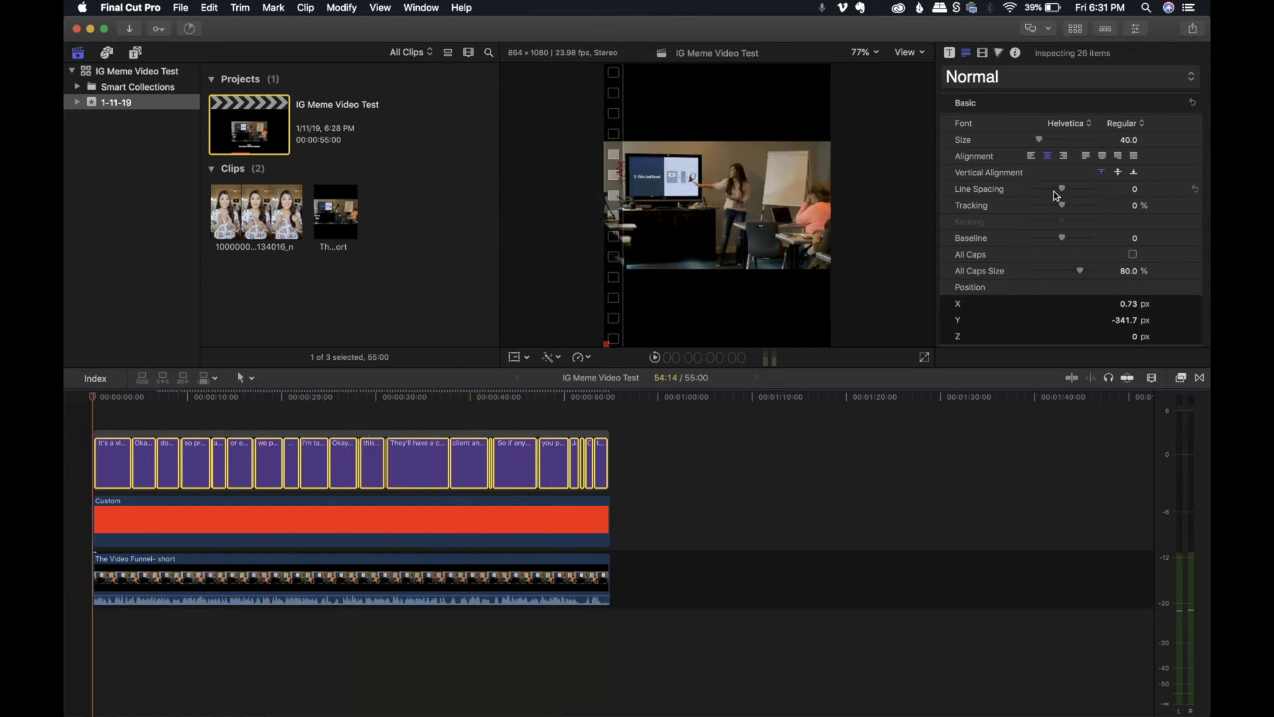
left_click(541, 397)
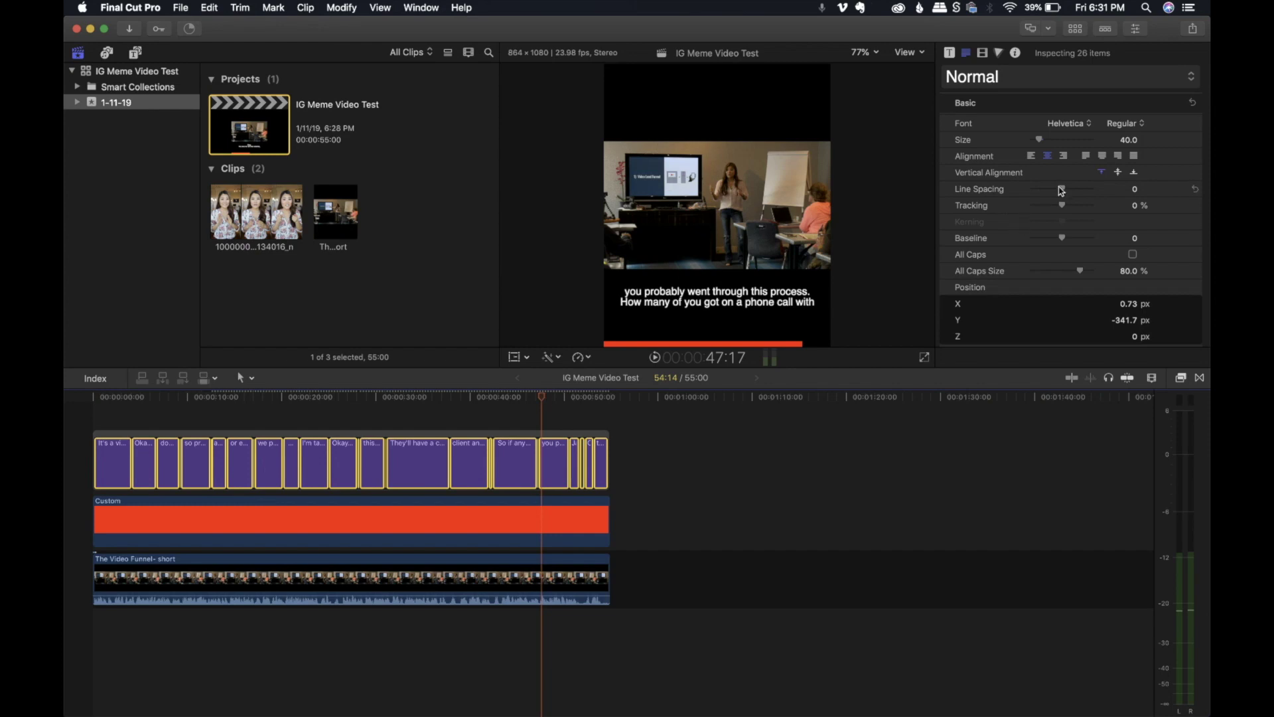
left_click_drag(1062, 191, 1066, 191)
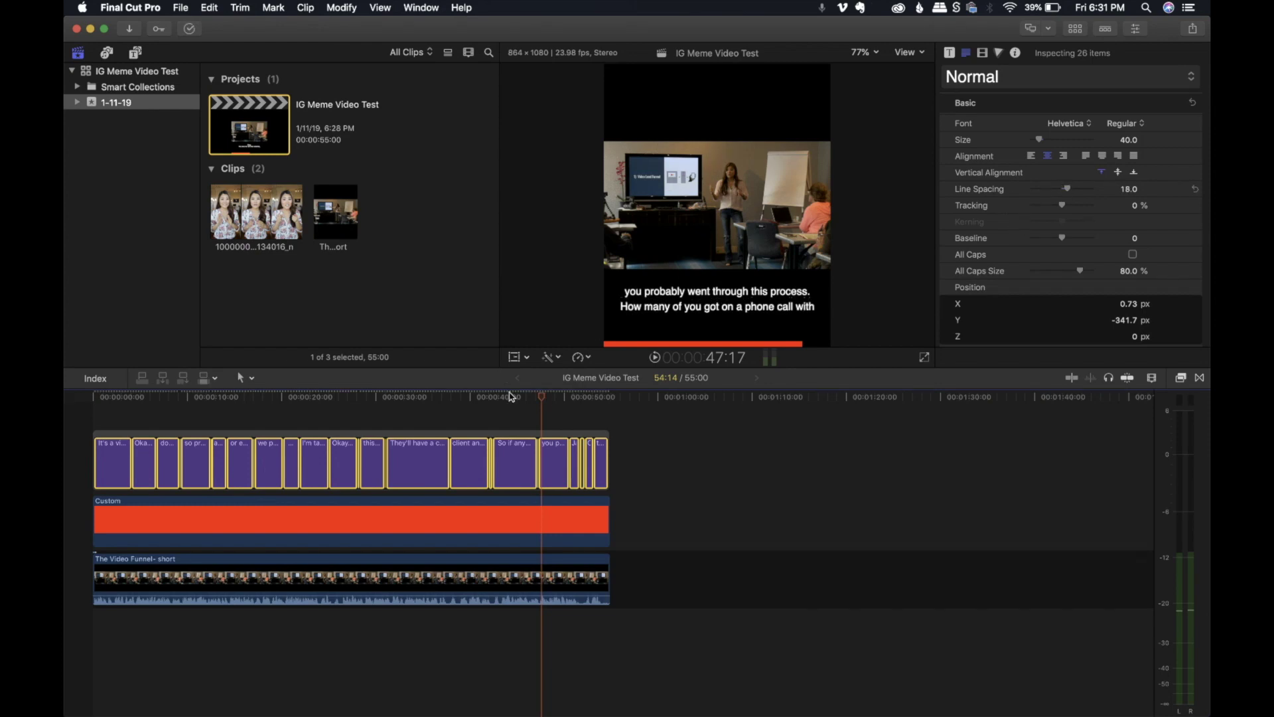
left_click_drag(511, 397, 105, 418)
left_click(108, 414)
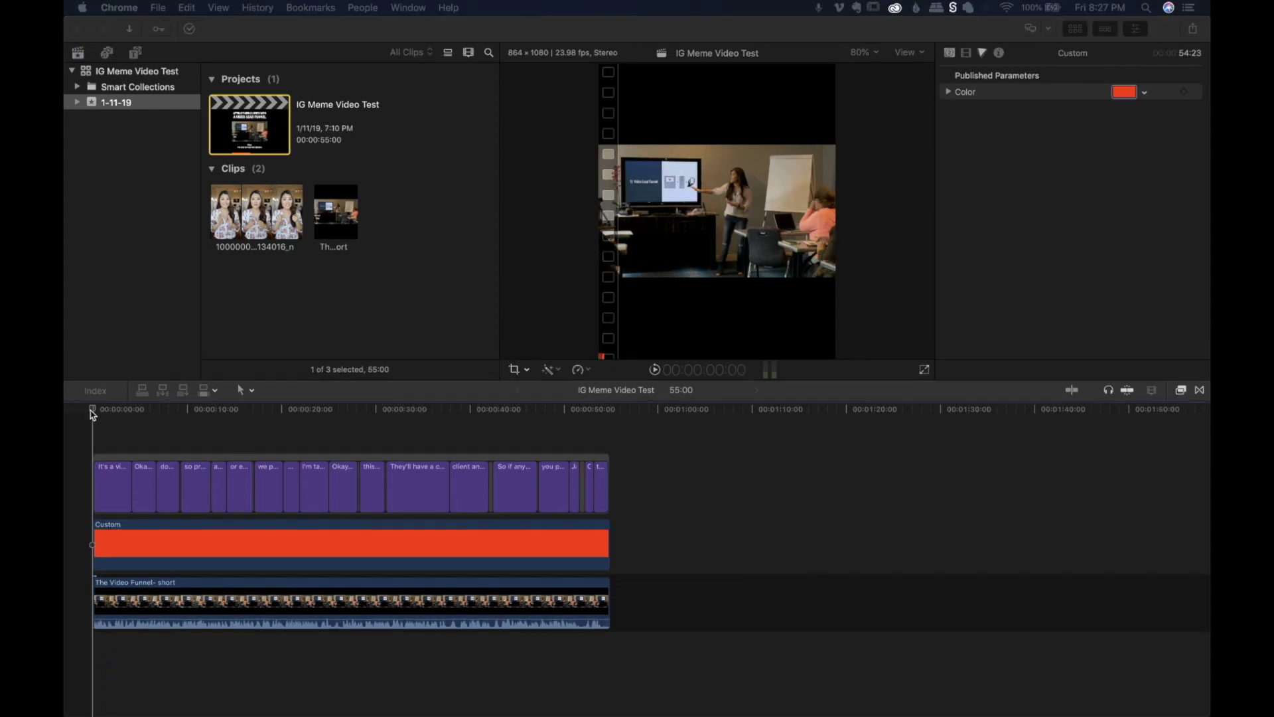
Add a Whites solid beneath the video at the project start and set it to Bright White
left_click(93, 415)
left_click_drag(97, 411, 66, 410)
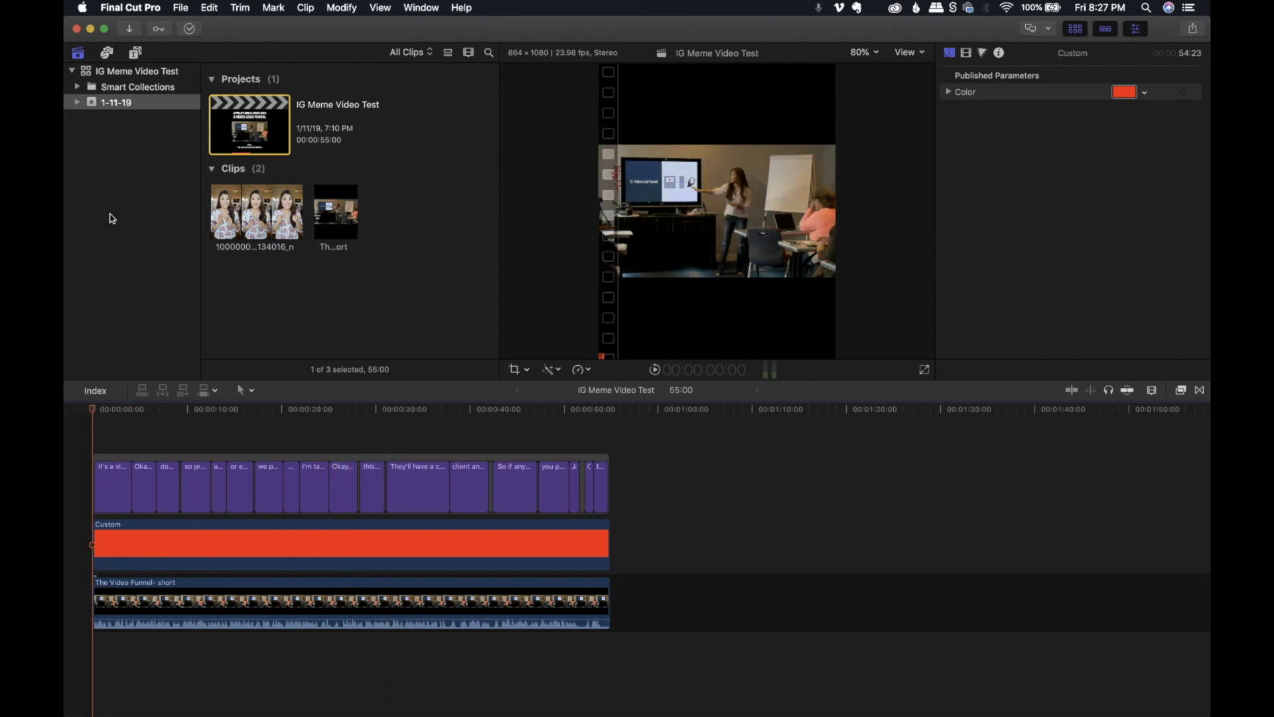
left_click(135, 54)
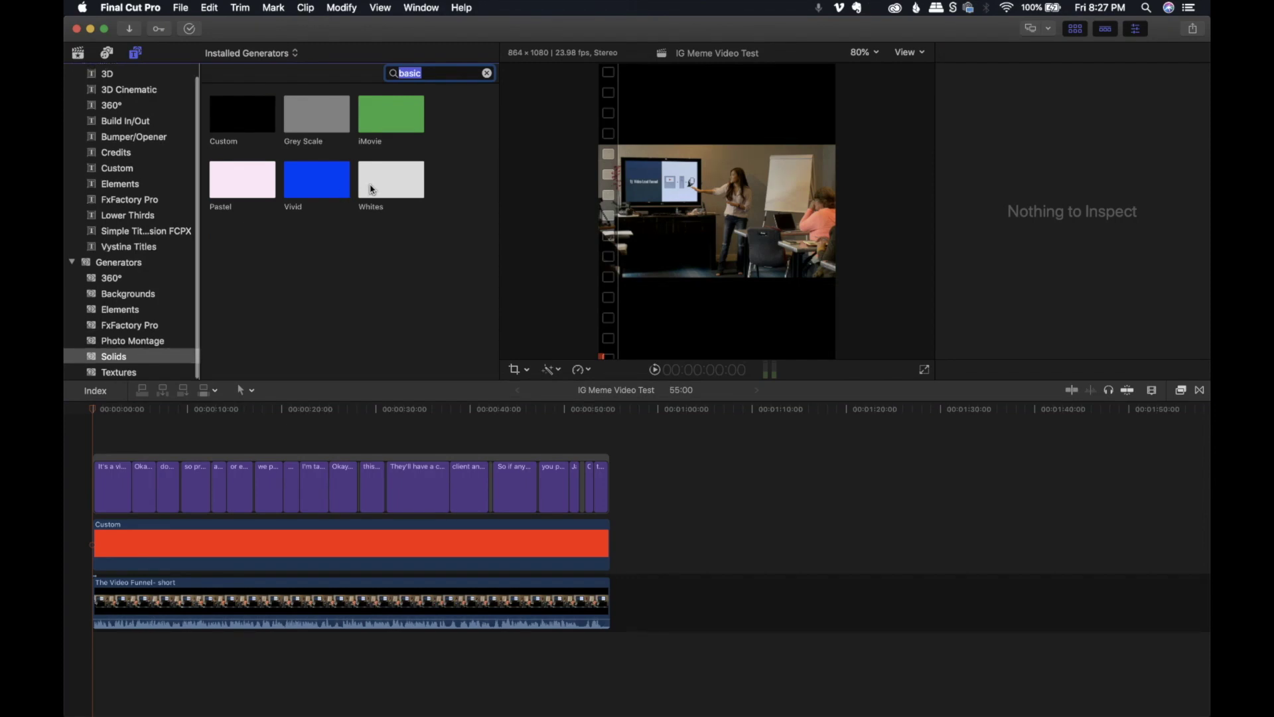
left_click(390, 180)
left_click_drag(390, 180, 77, 663)
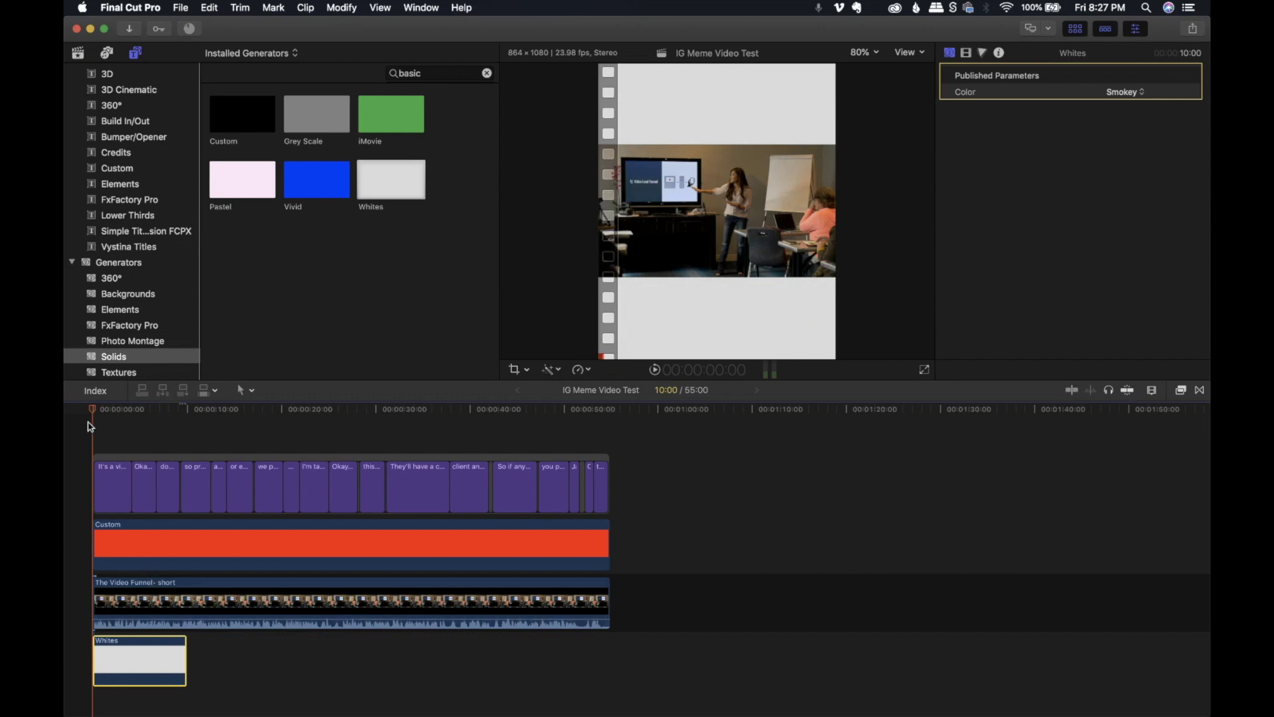
left_click_drag(95, 412, 106, 412)
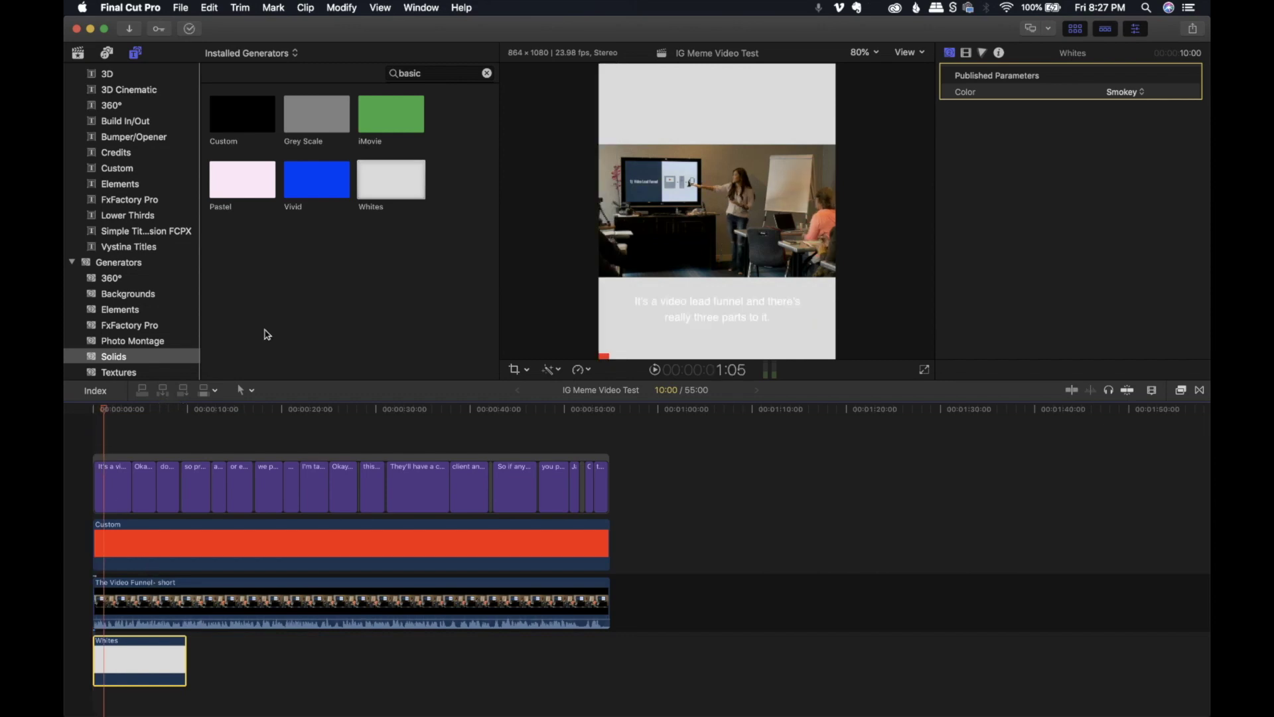
left_click(1124, 92)
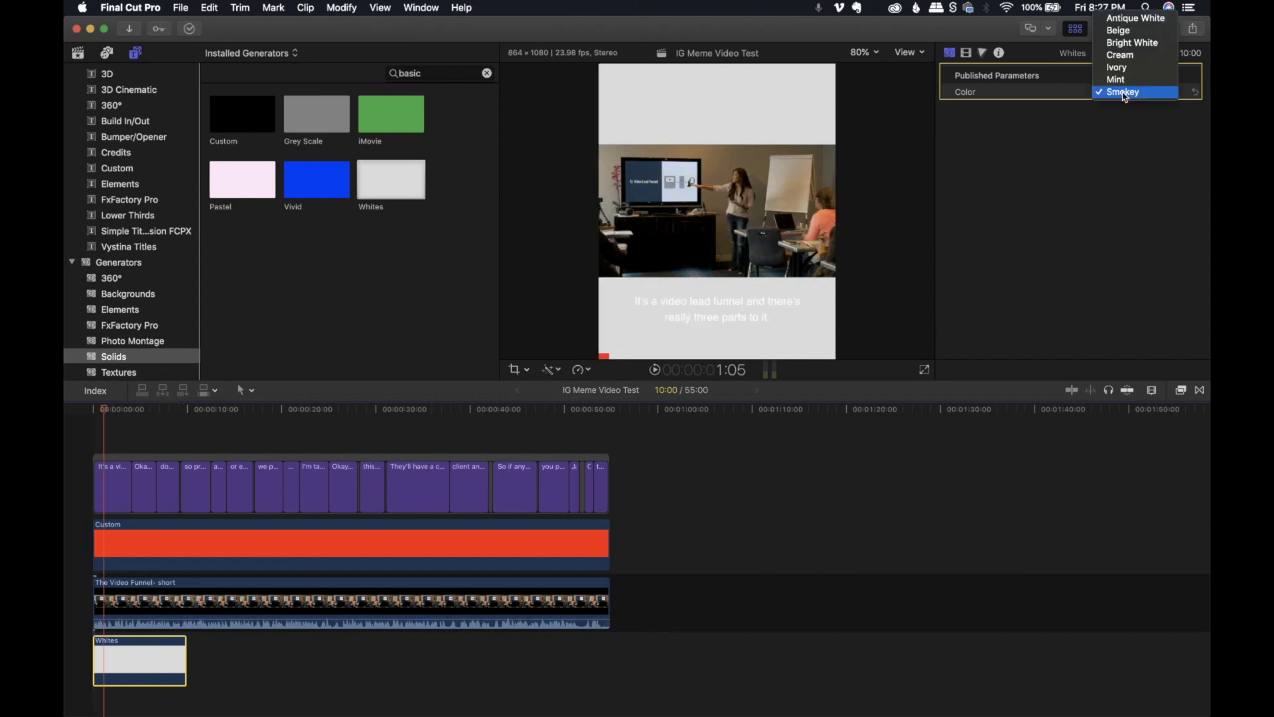
left_click(1124, 44)
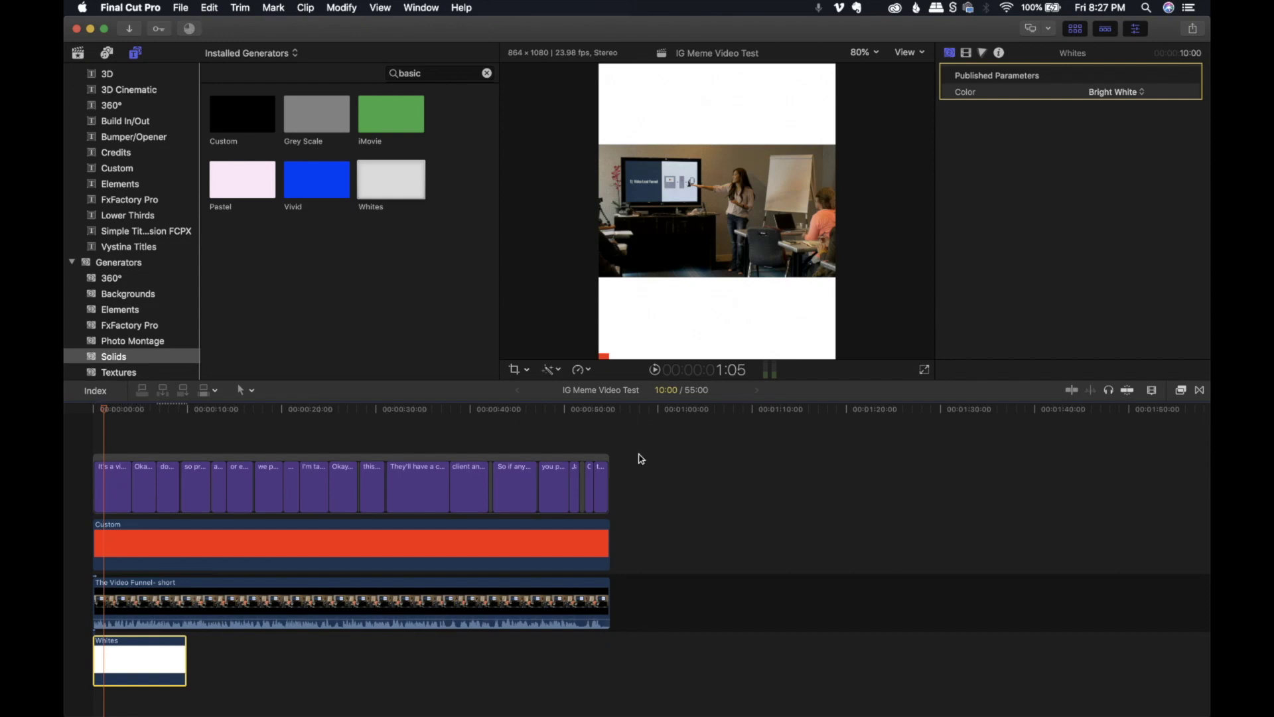
left_click_drag(641, 456, 156, 440)
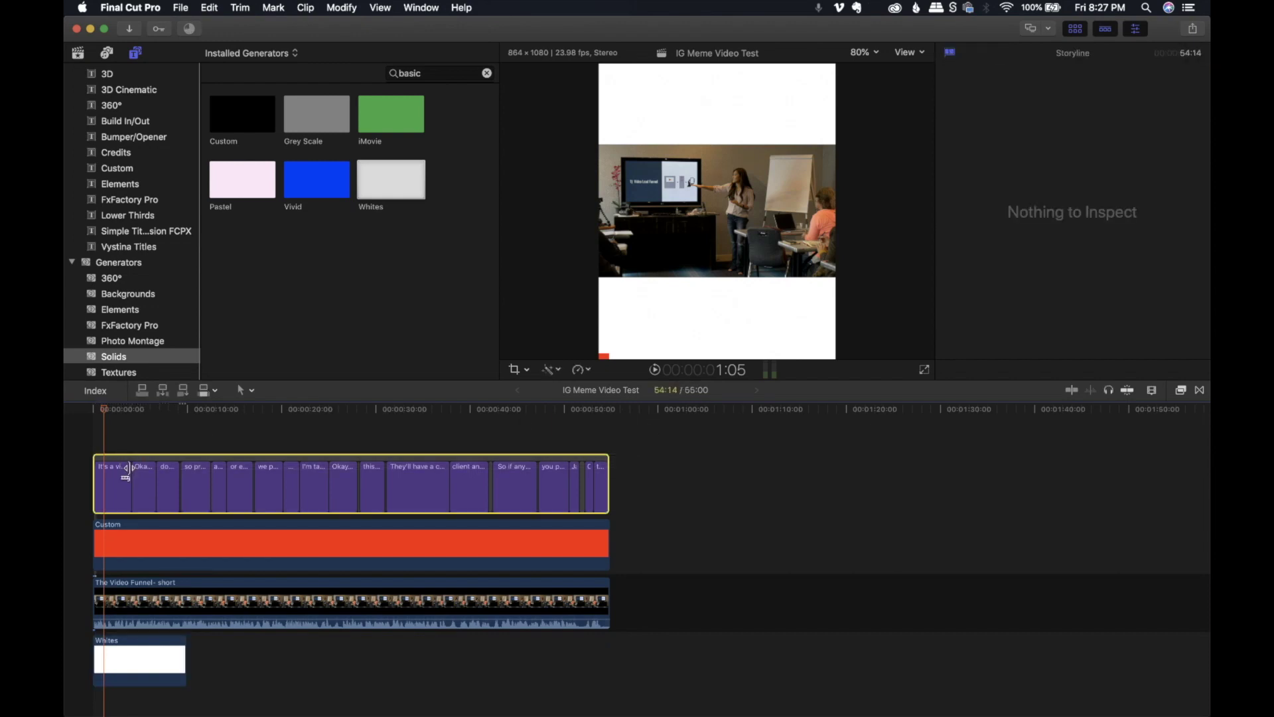
Select all 26 caption clips and show their shared settings in the Text inspector
left_click(97, 482)
left_click(112, 483)
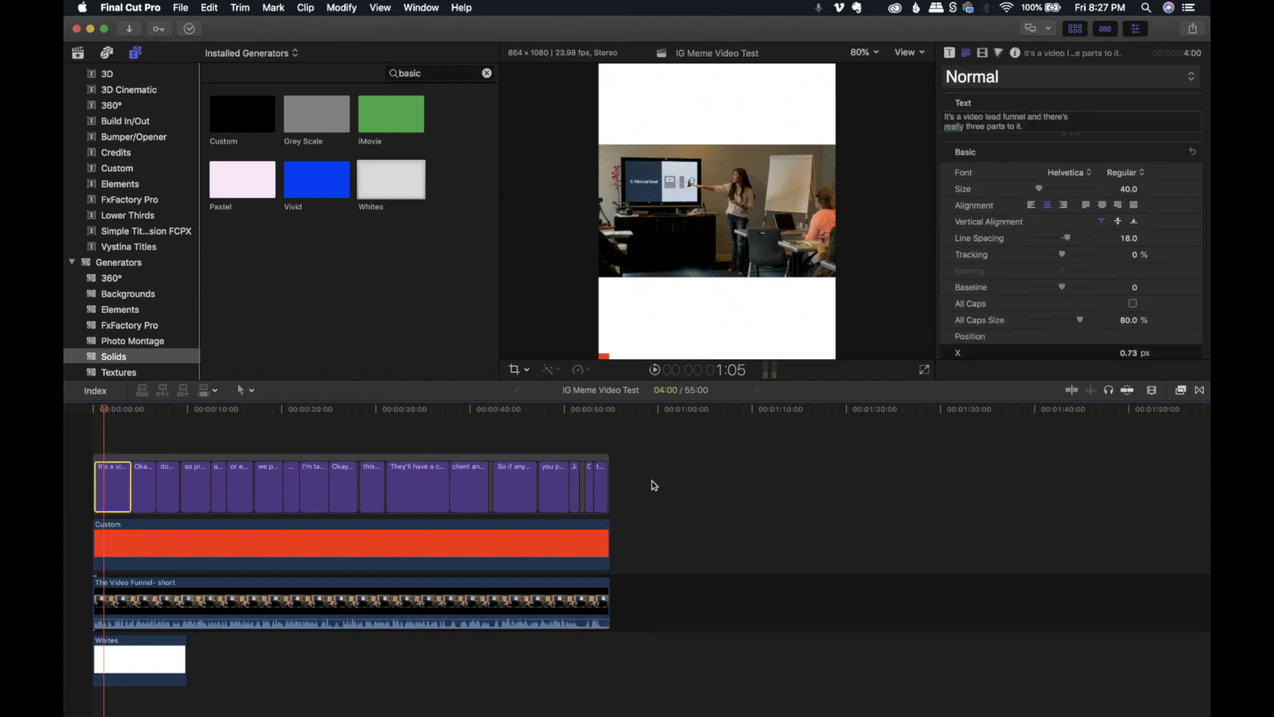
left_click_drag(651, 483, 95, 459)
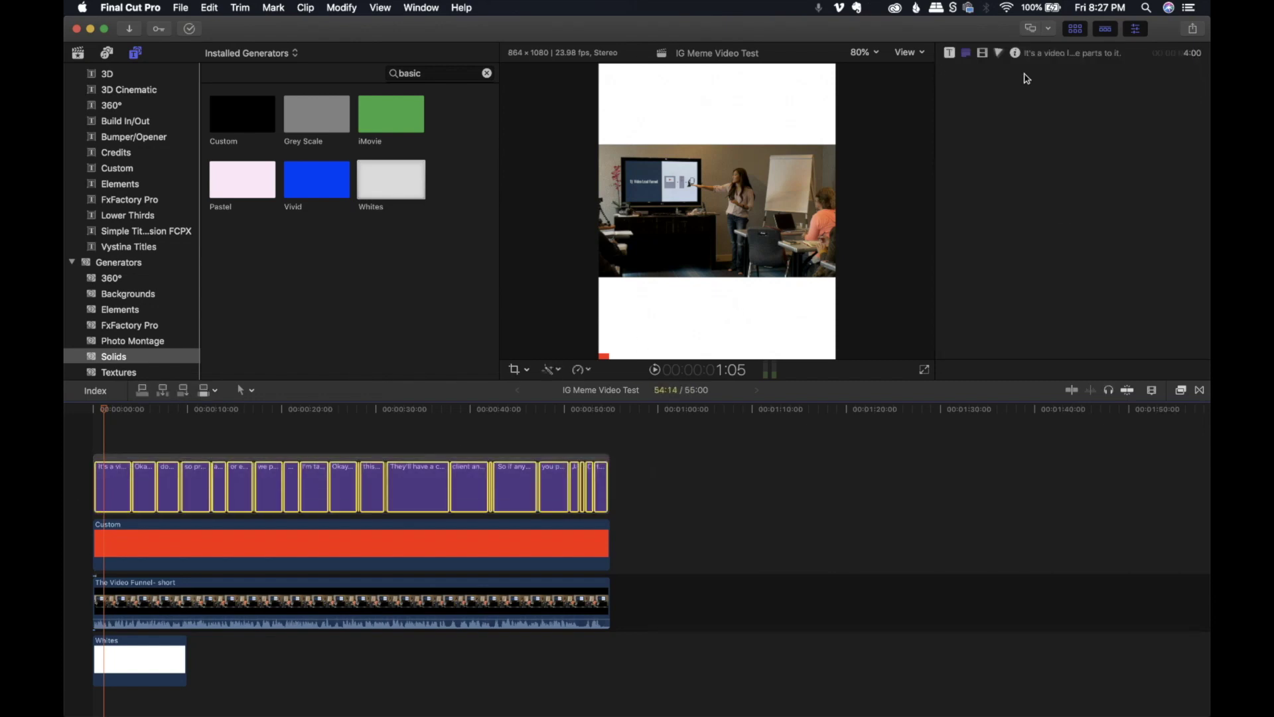
left_click(966, 53)
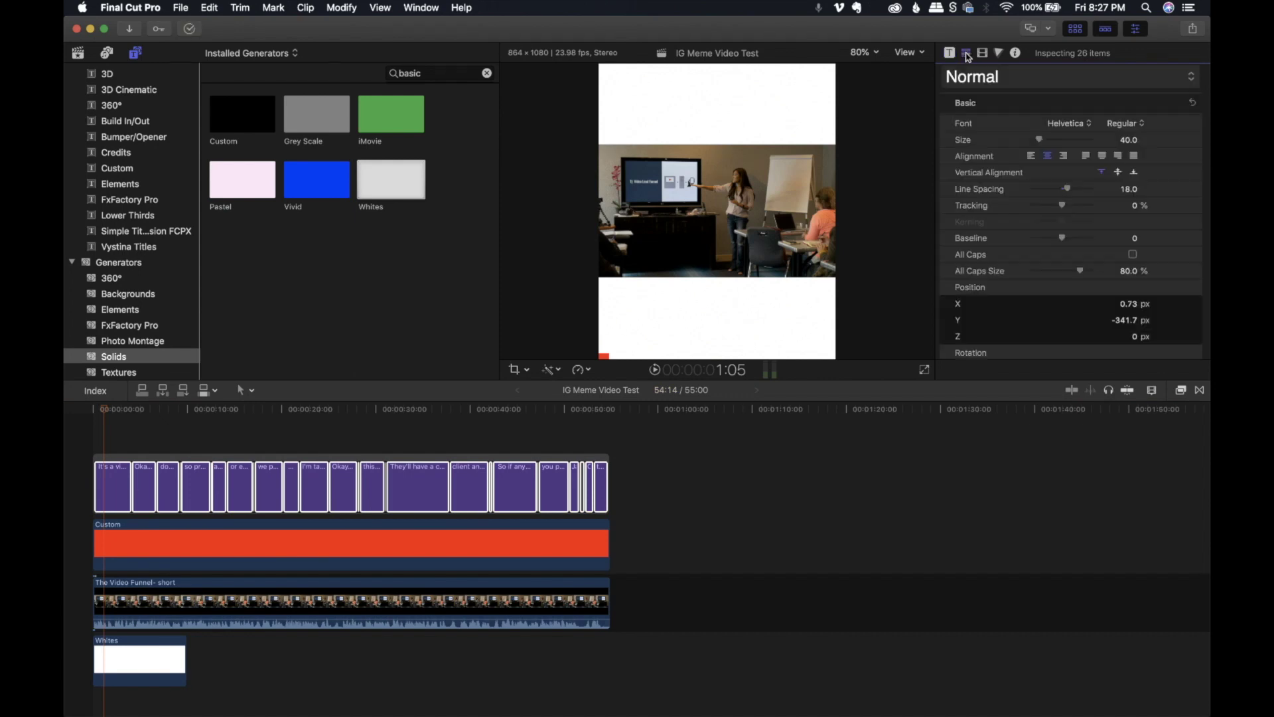
scroll(1015, 239, "down", 5)
scroll(1015, 239, "down", 3)
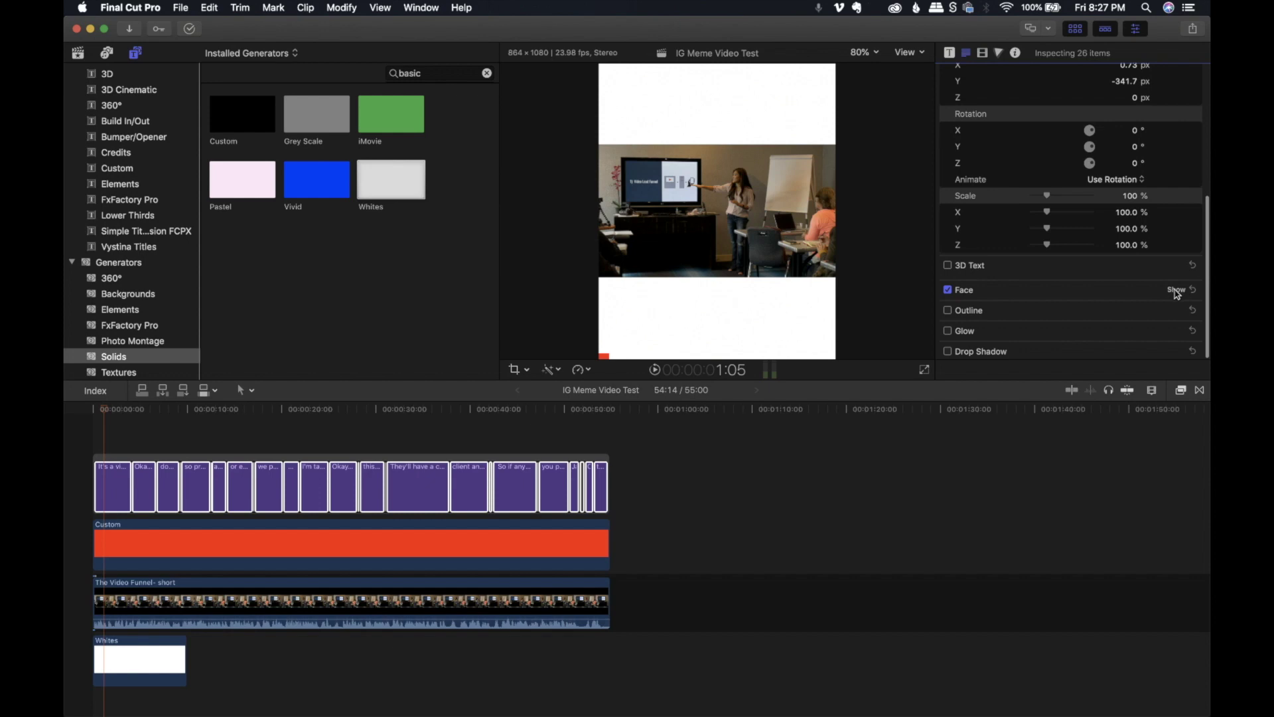
Set the captions' Face colour to Black, then return to the project start
left_click(1176, 290)
scroll(1148, 286, "down", 2)
left_click(1123, 276)
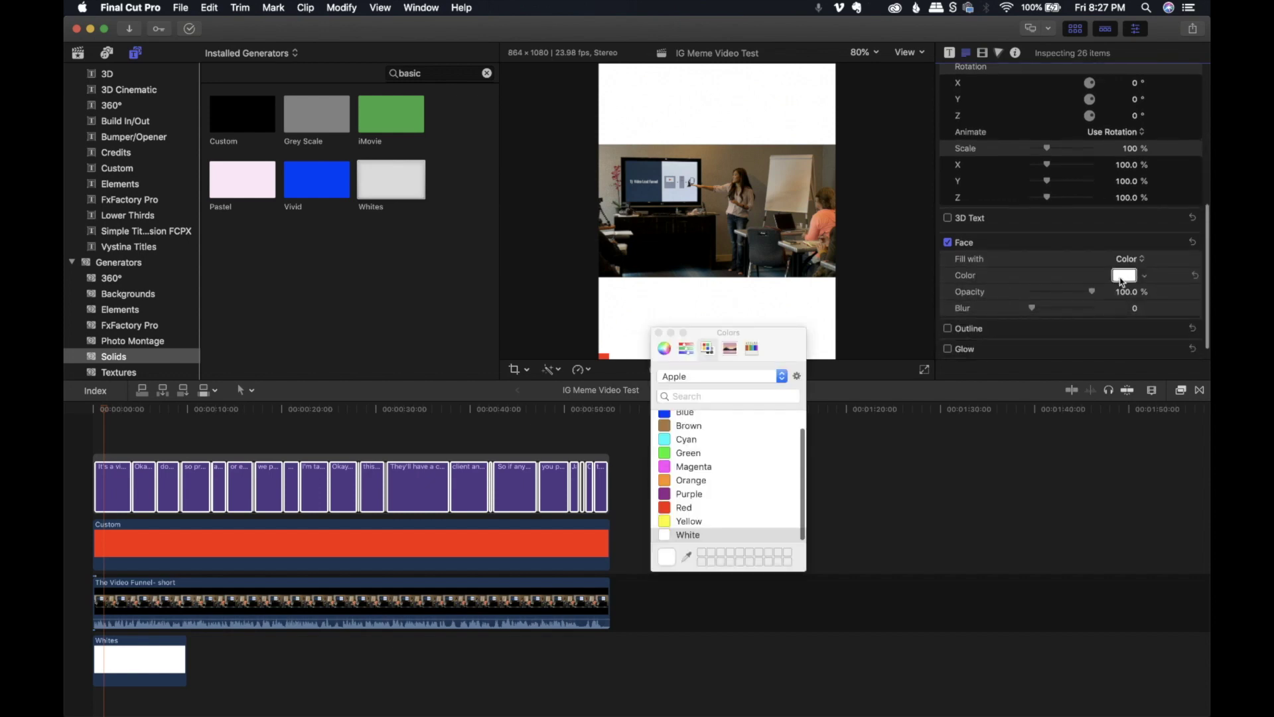
scroll(726, 473, "up", 2)
left_click(670, 418)
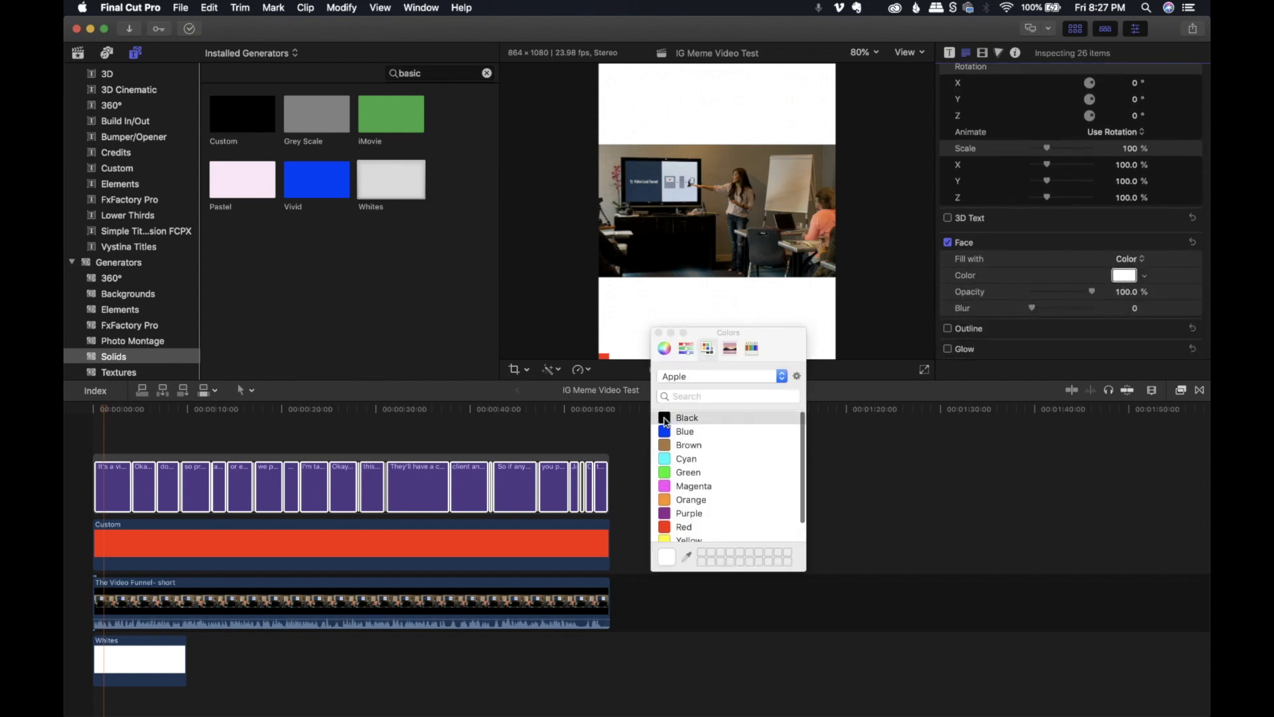
left_click(658, 332)
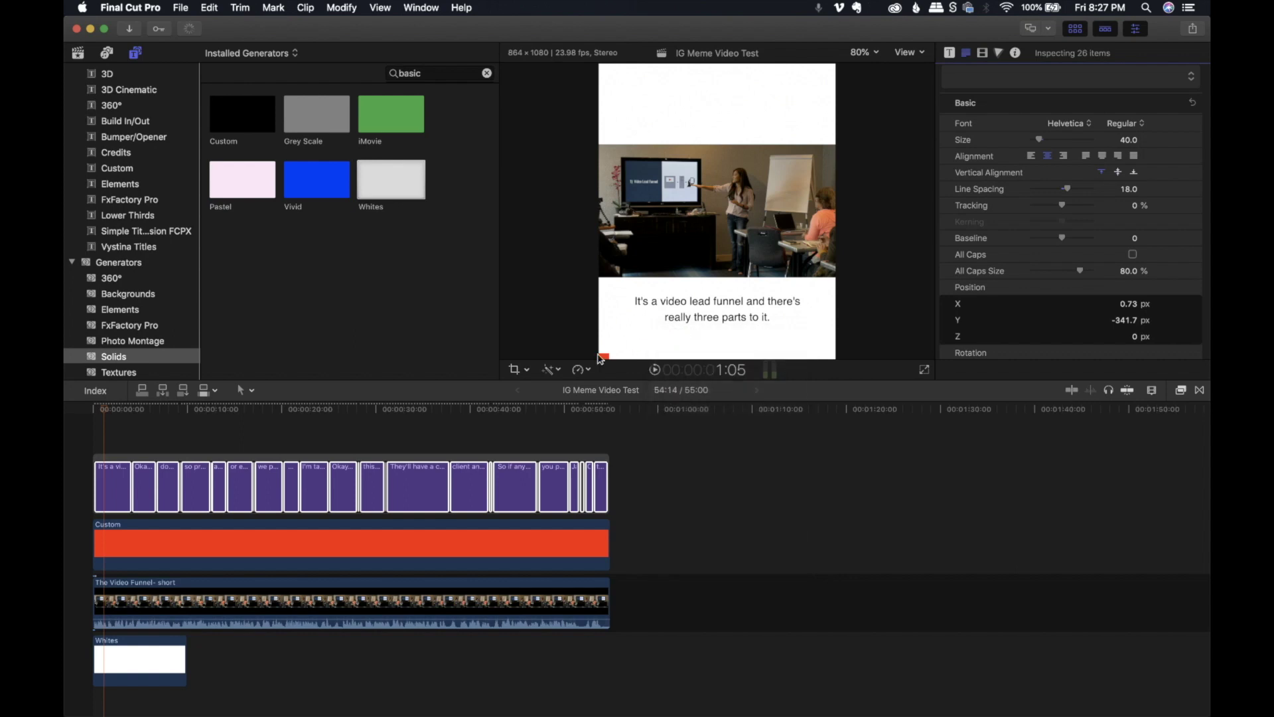
left_click(77, 411)
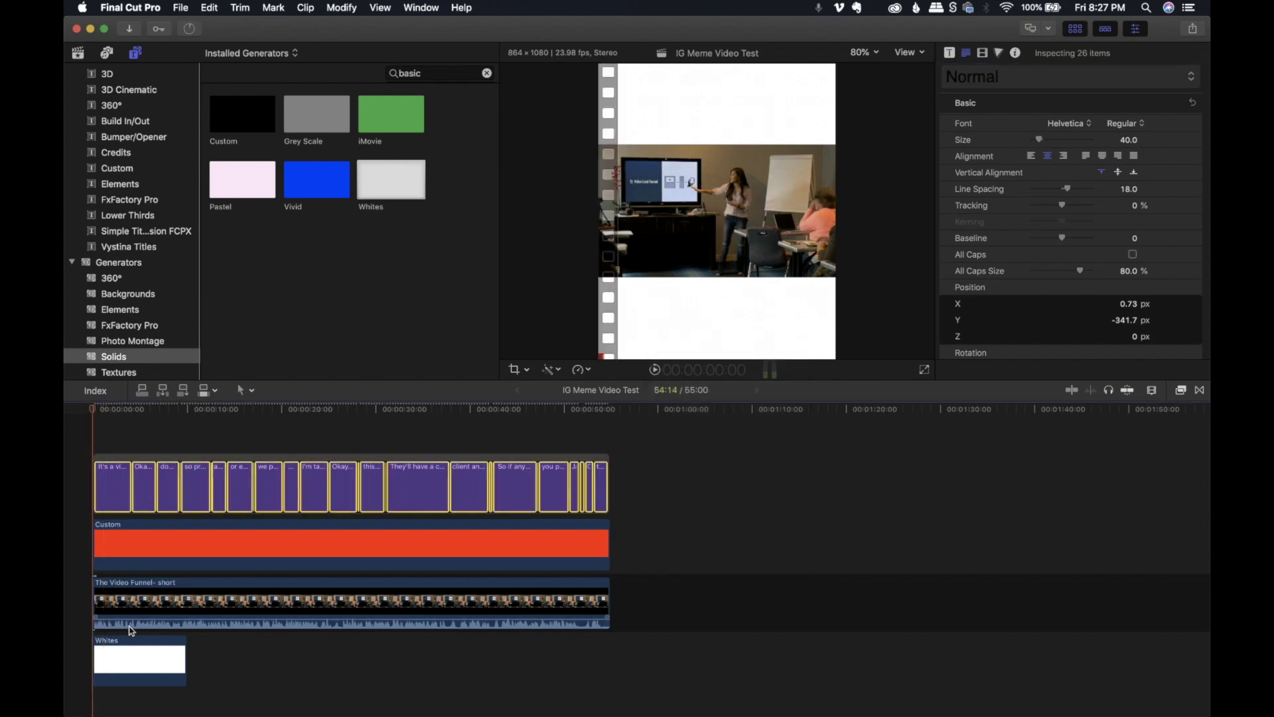
Extend the Whites background and the red Custom progress bar to end at 55:00, then fit the timeline
left_click_drag(185, 657, 605, 659)
left_click(602, 411)
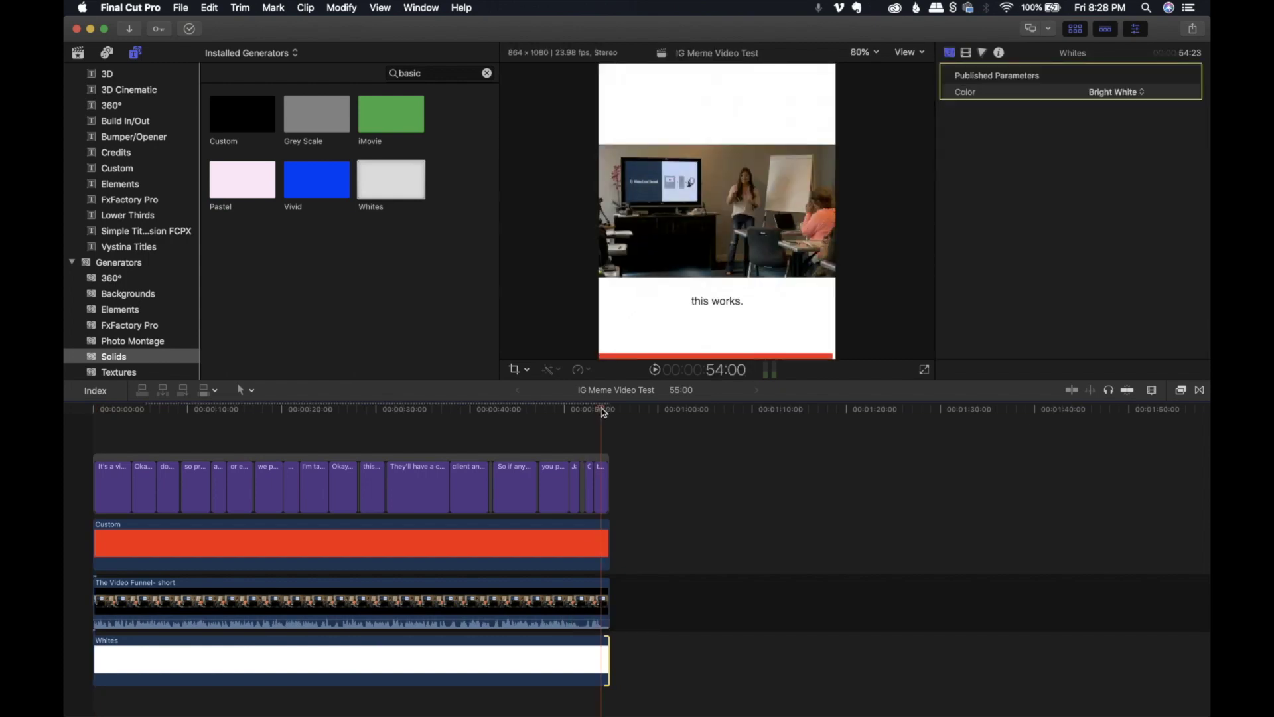
key("super+equal")
key("super+equal")
key("super+equal")
key("super+equal")
key("super+equal")
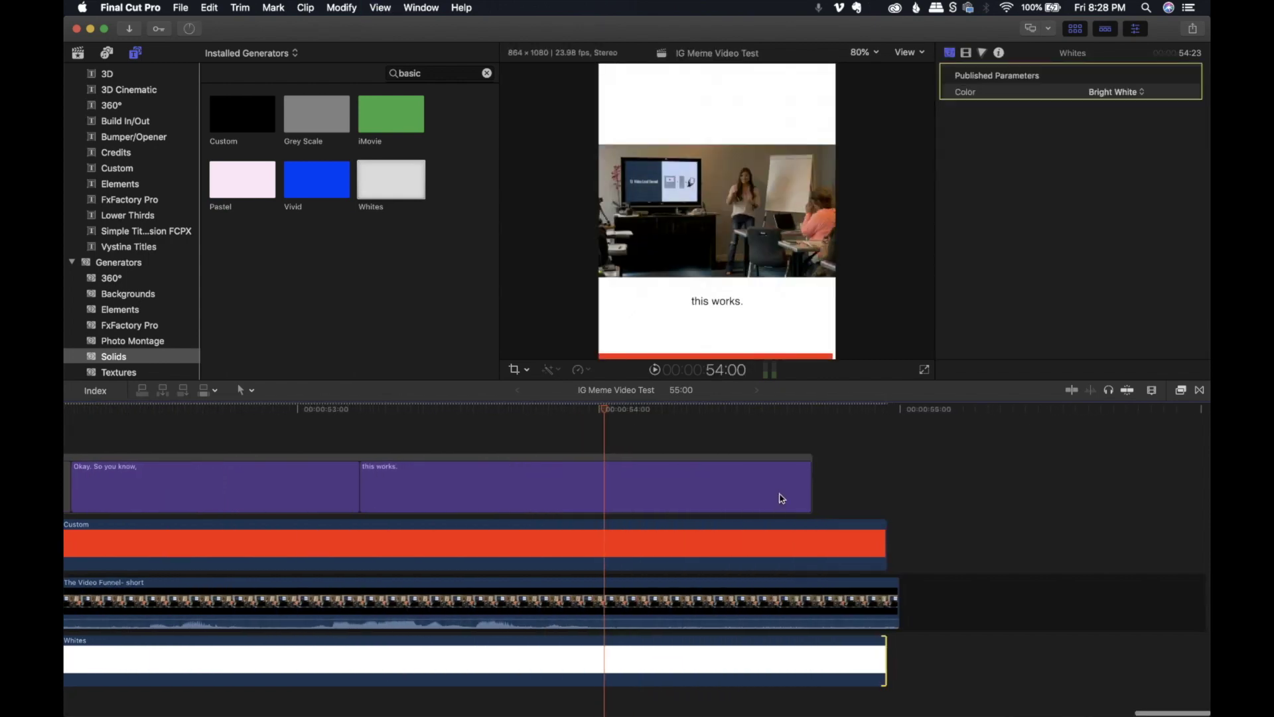
left_click_drag(897, 652, 907, 649)
left_click_drag(889, 536, 903, 537)
left_click(895, 412)
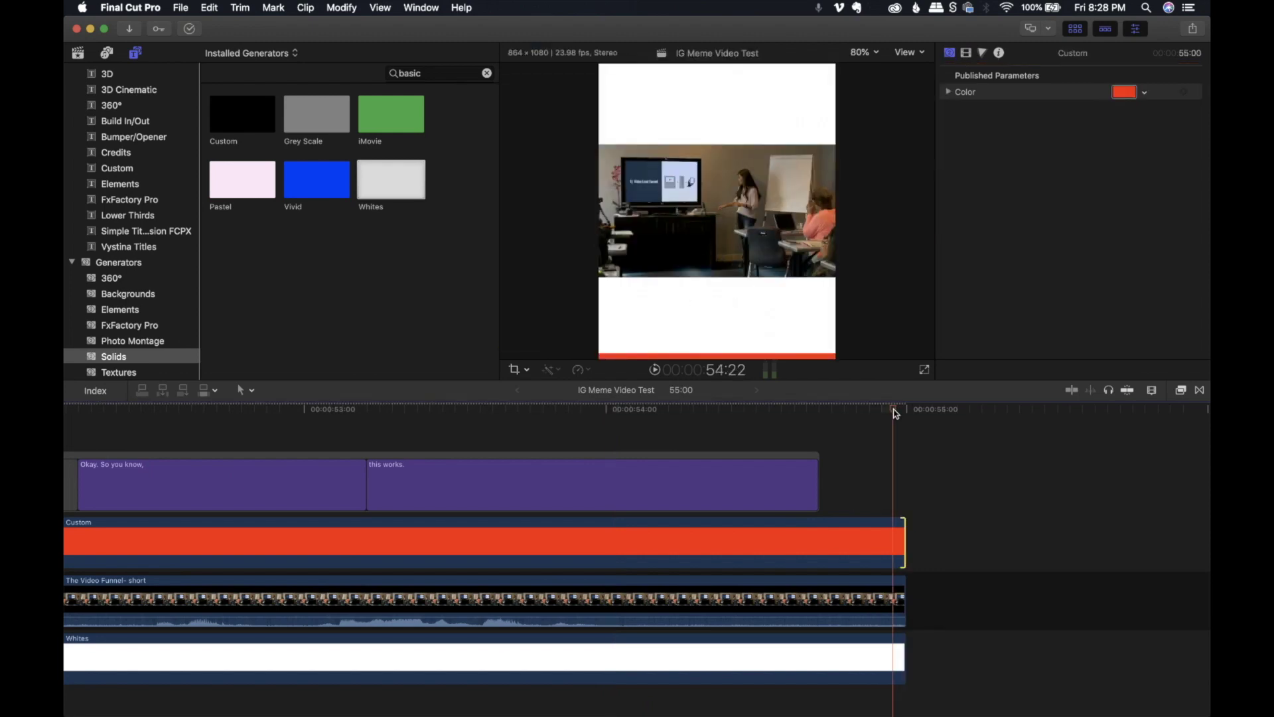
key("space")
key("space")
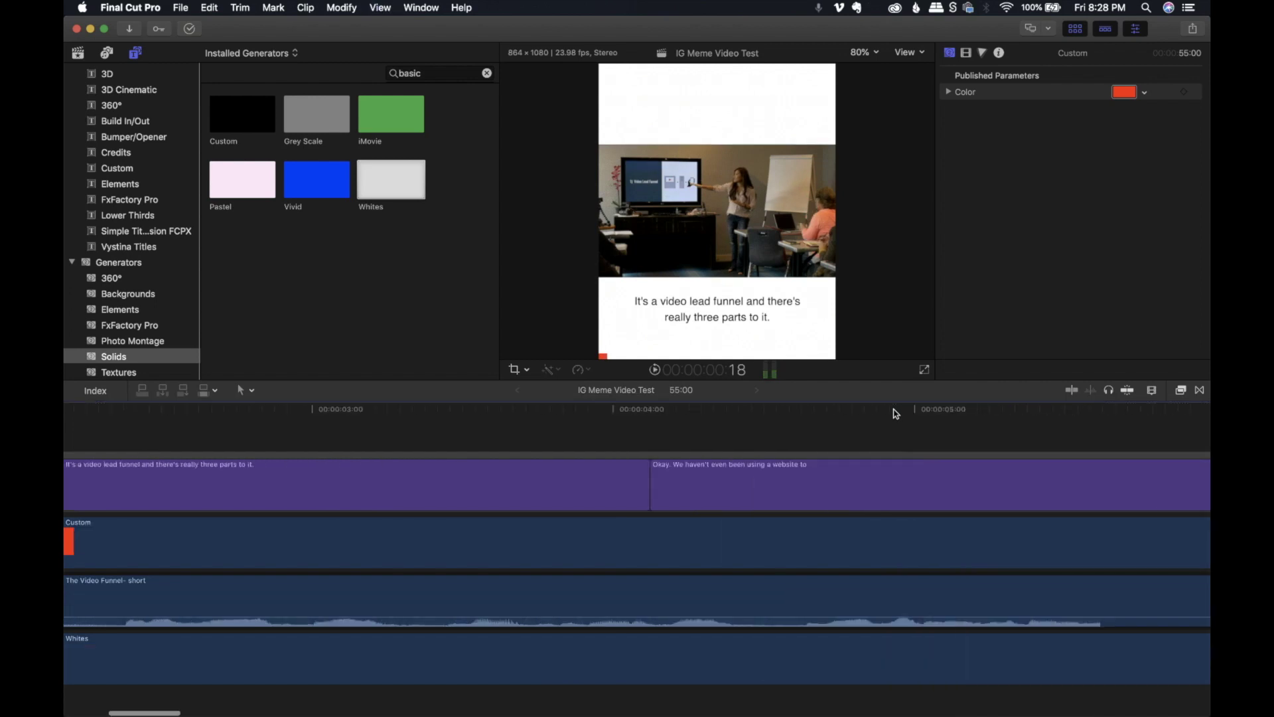
key("shift+z")
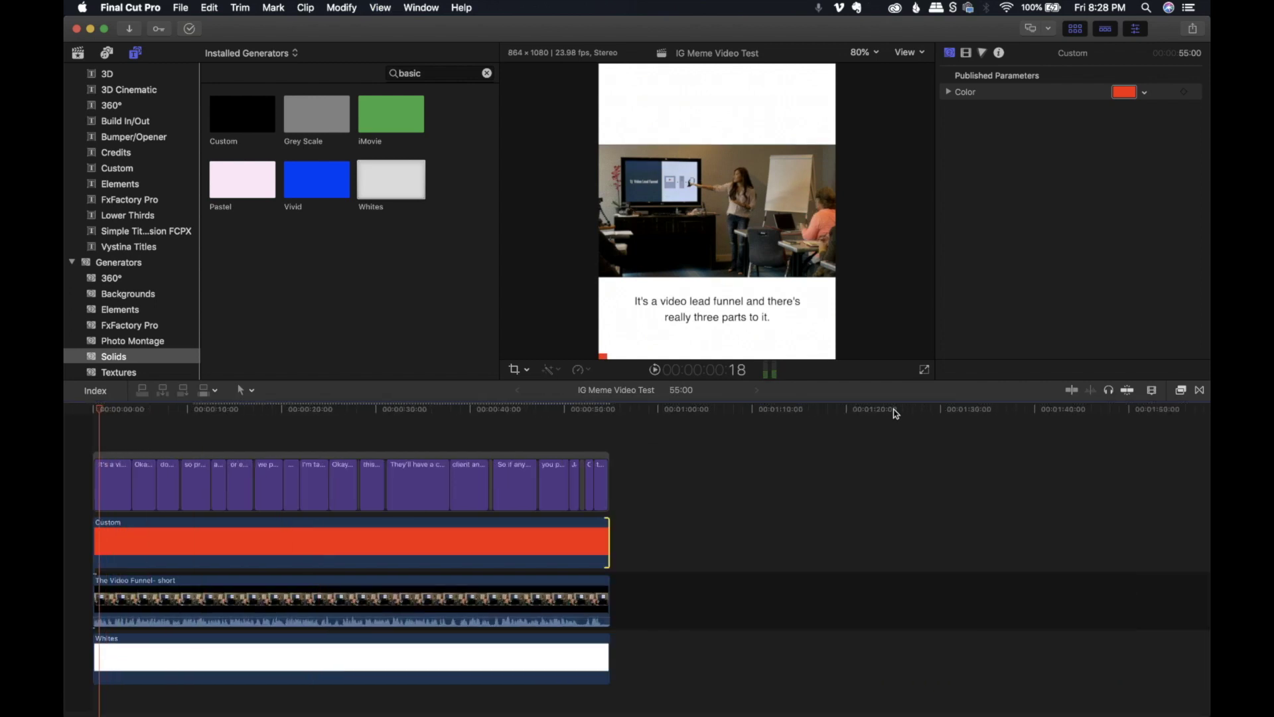
Add a Basic Title above the captions at the first caption frame
key("Home")
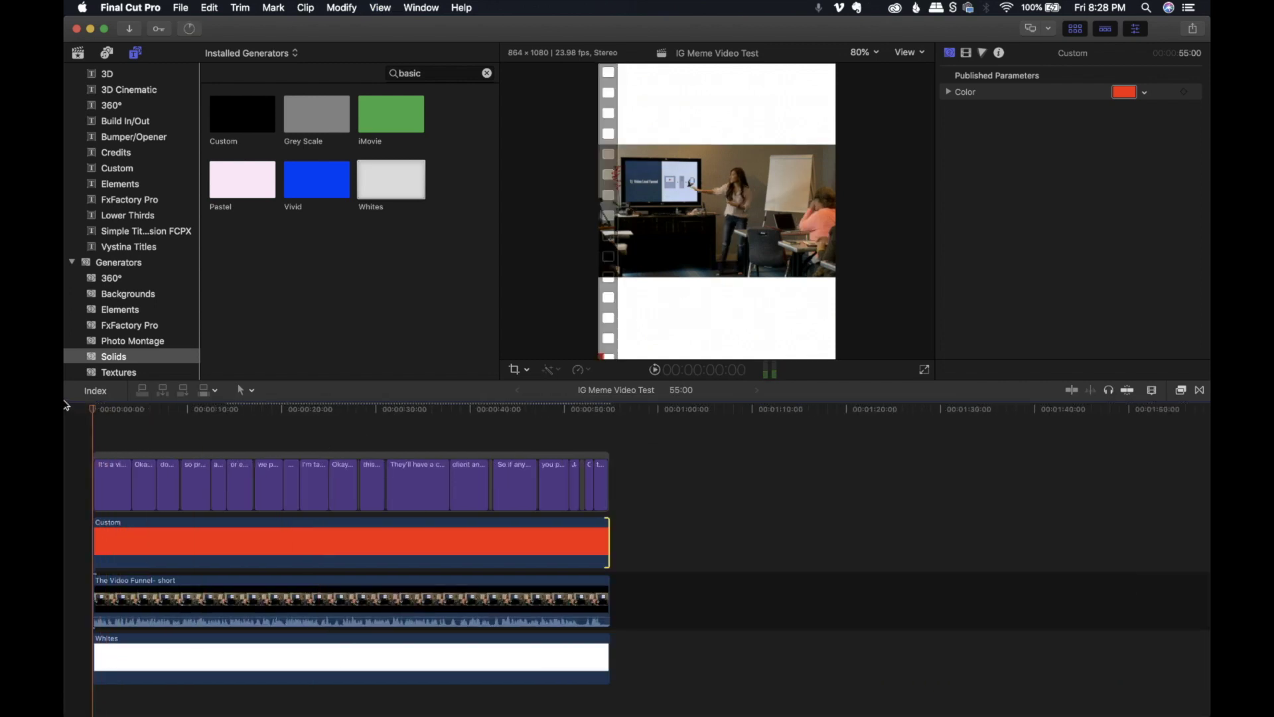
key("space")
key("Home")
left_click(103, 411)
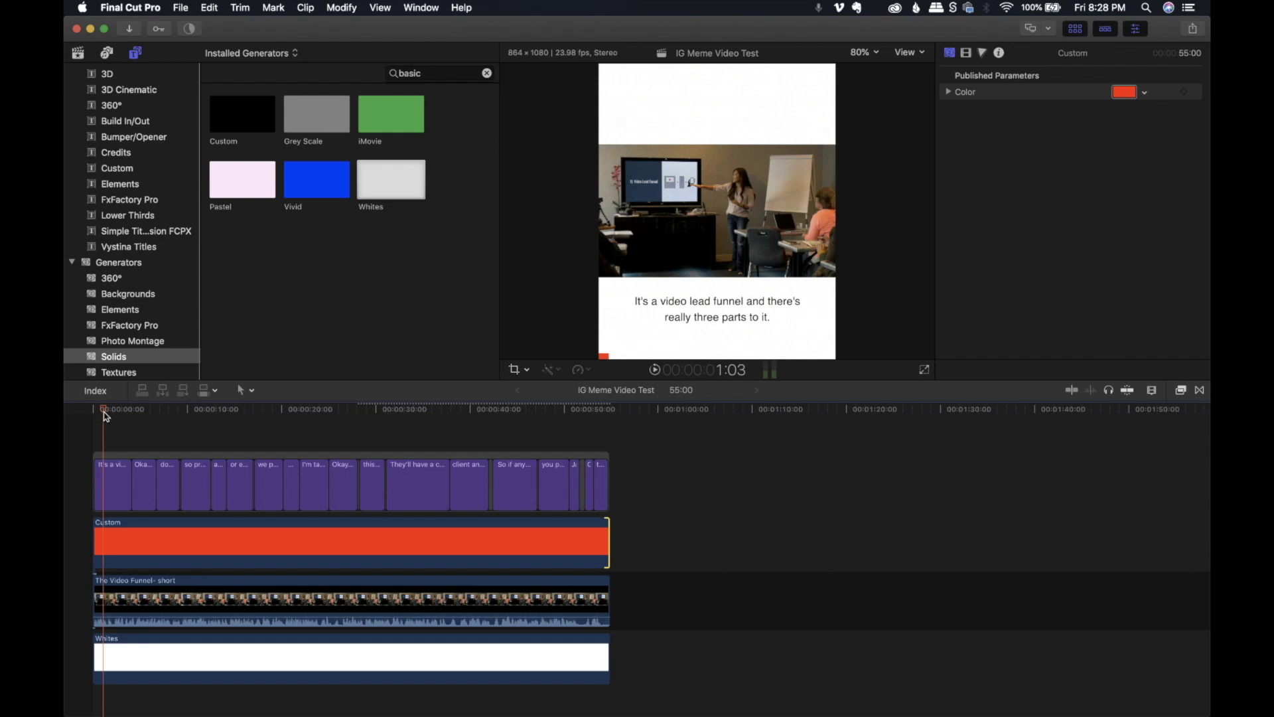
scroll(122, 117, "up", 1)
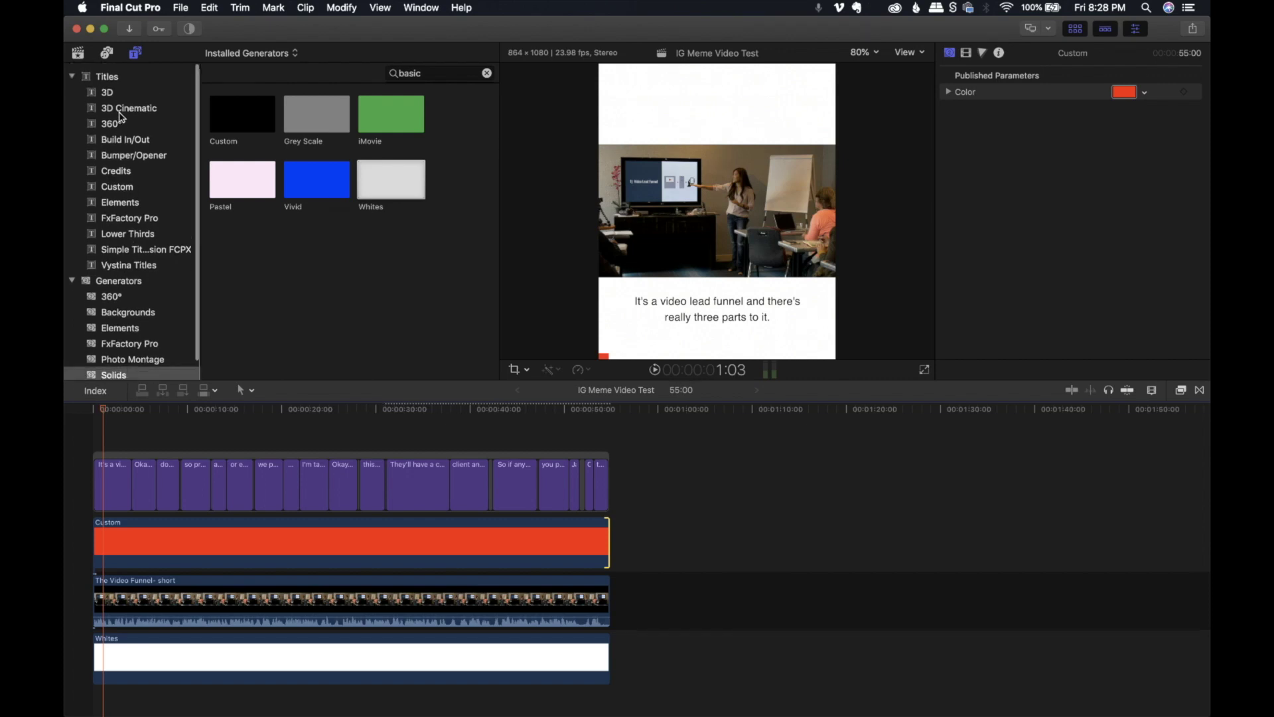
left_click(106, 71)
left_click(438, 75)
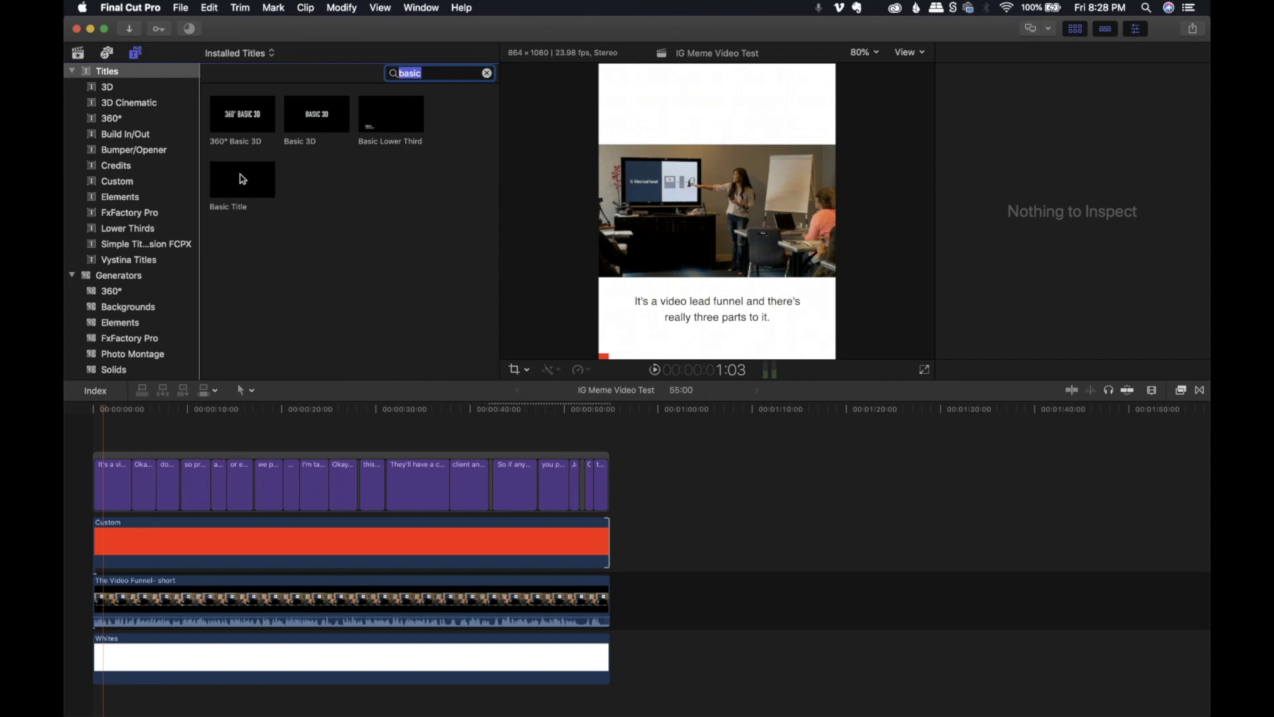
left_click_drag(242, 180, 82, 429)
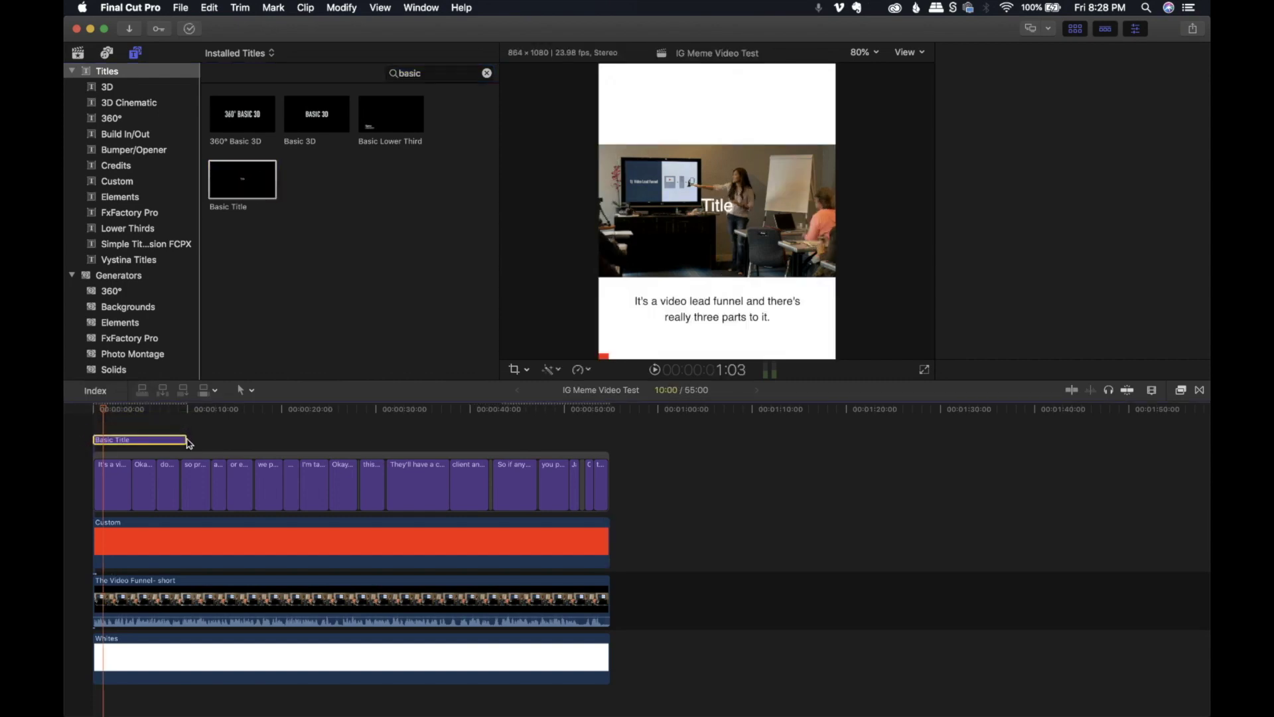
Trim the Basic Title to end with the other clips, then select it at 2:16
left_click_drag(186, 442, 654, 438)
key("super+equal")
key("super+equal")
key("super+equal")
key("super+equal")
key("super+equal")
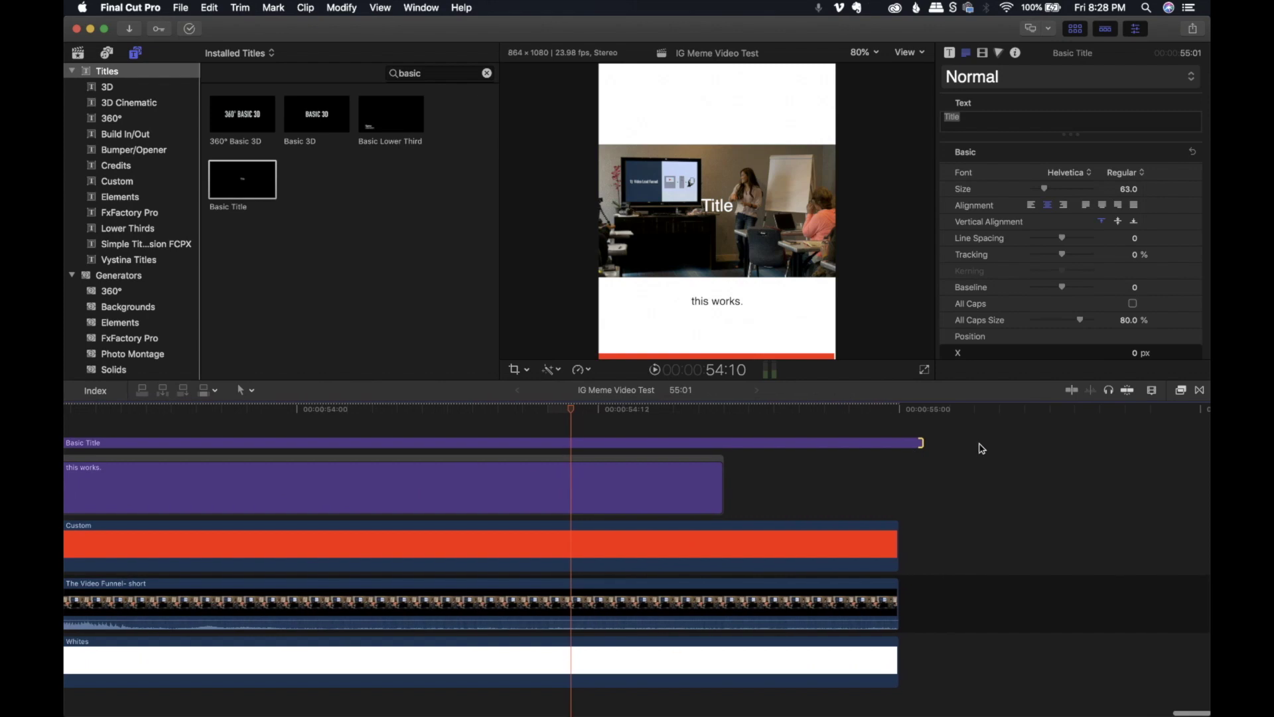
left_click_drag(921, 442, 896, 443)
key("super+minus")
key("super+minus")
key("super+minus")
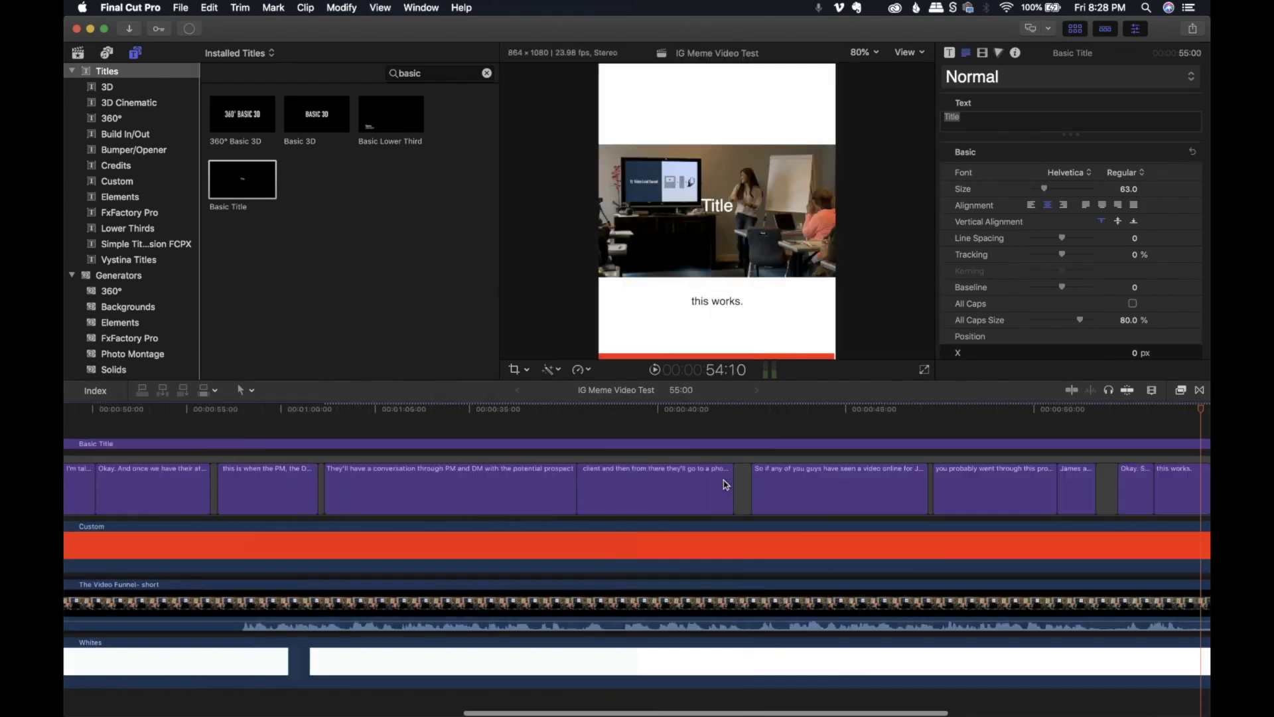
key("super+minus")
key("super+minus")
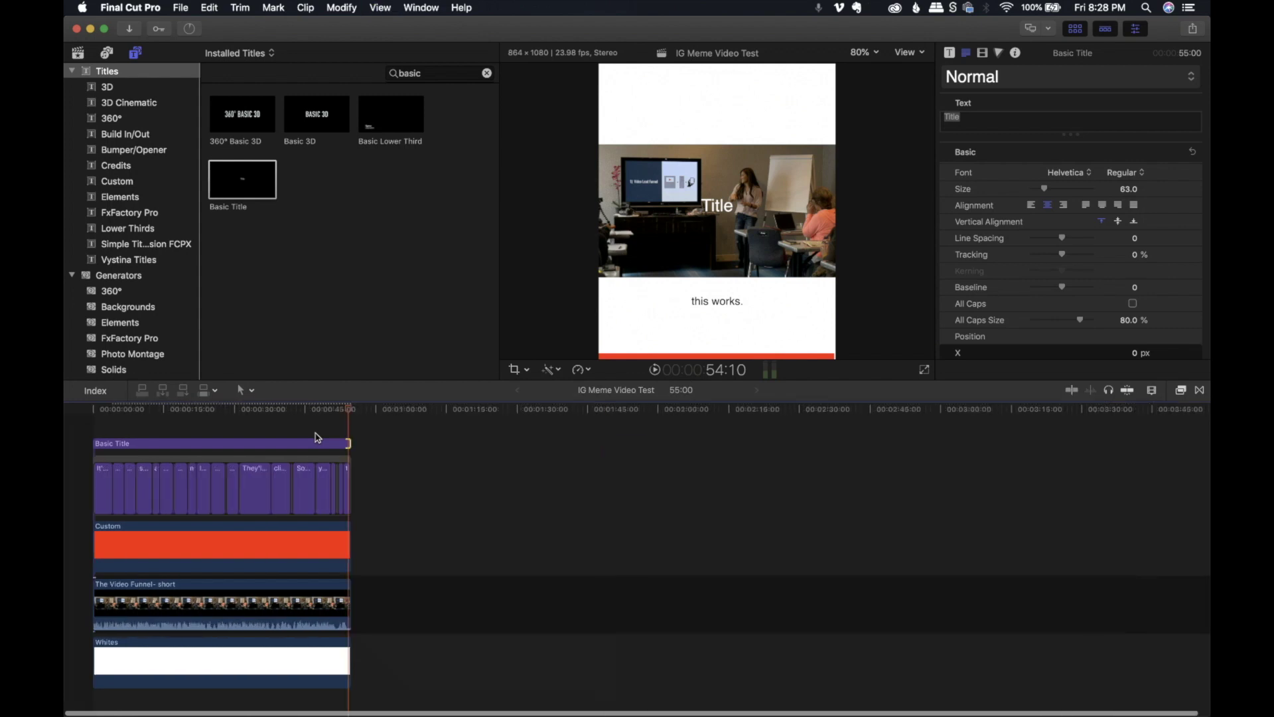
key("super+equal")
key("super+equal")
key("super+equal")
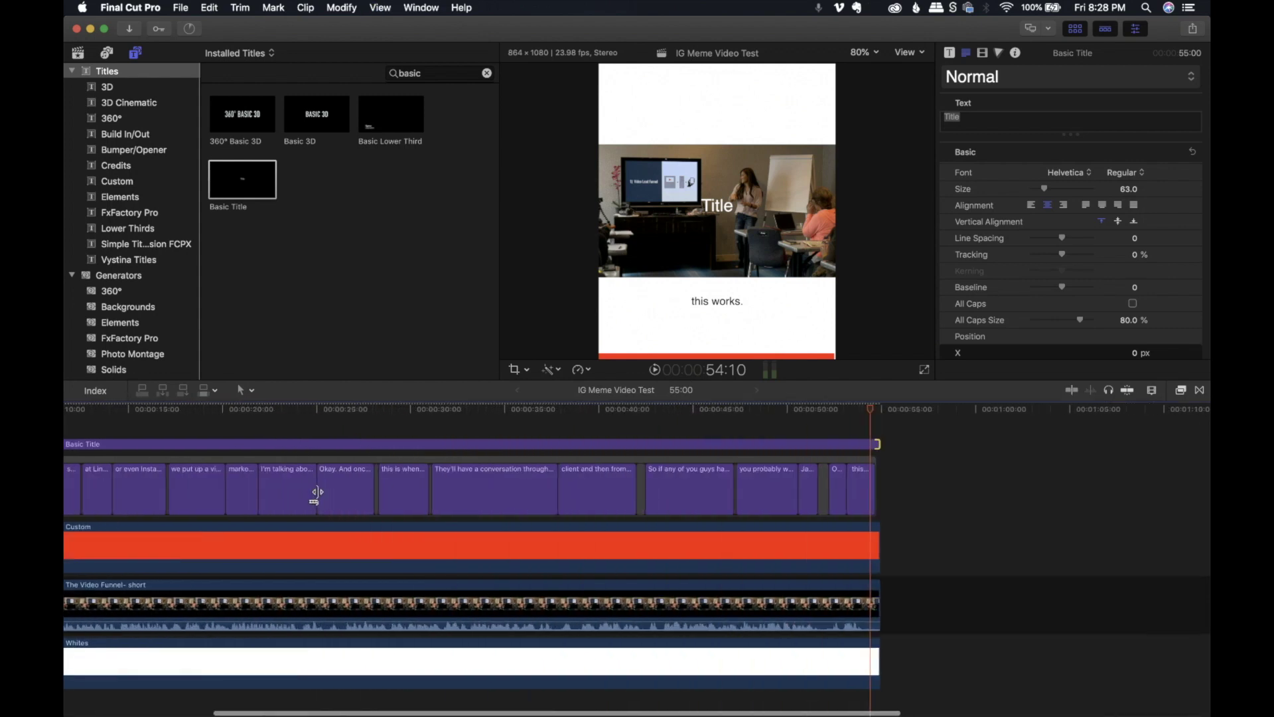
scroll(317, 492, "left", 6)
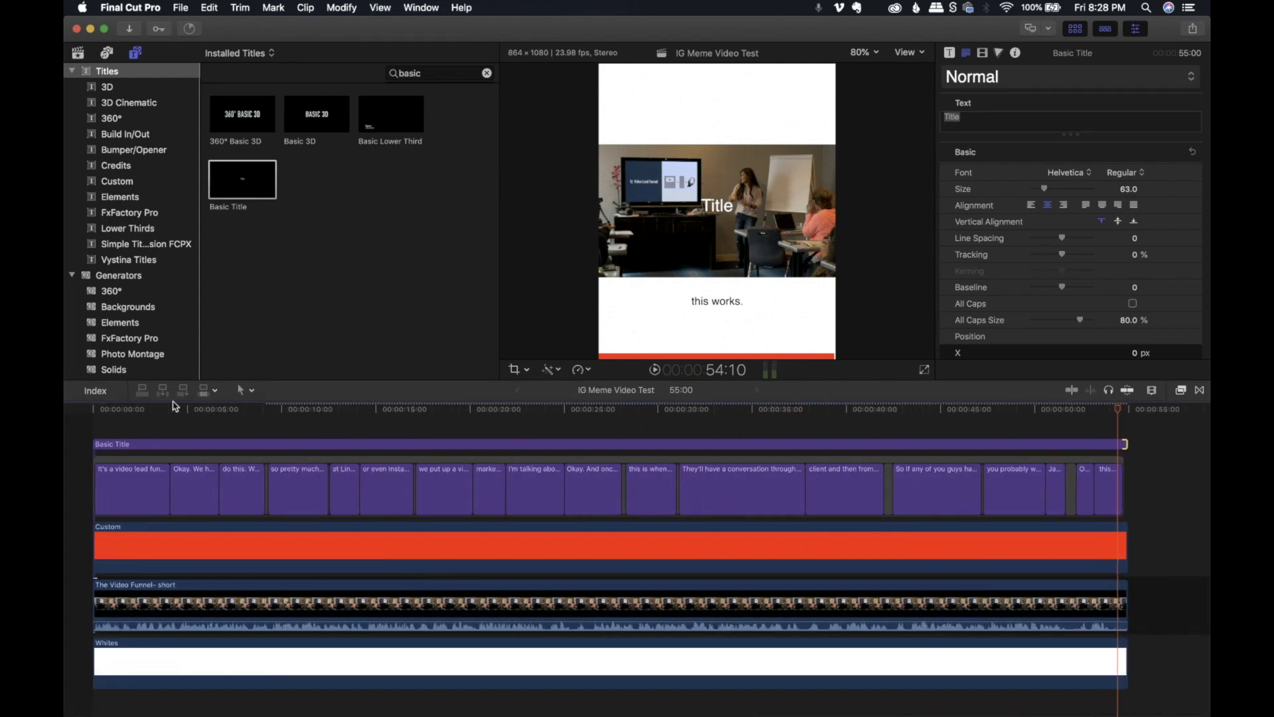
left_click(144, 410)
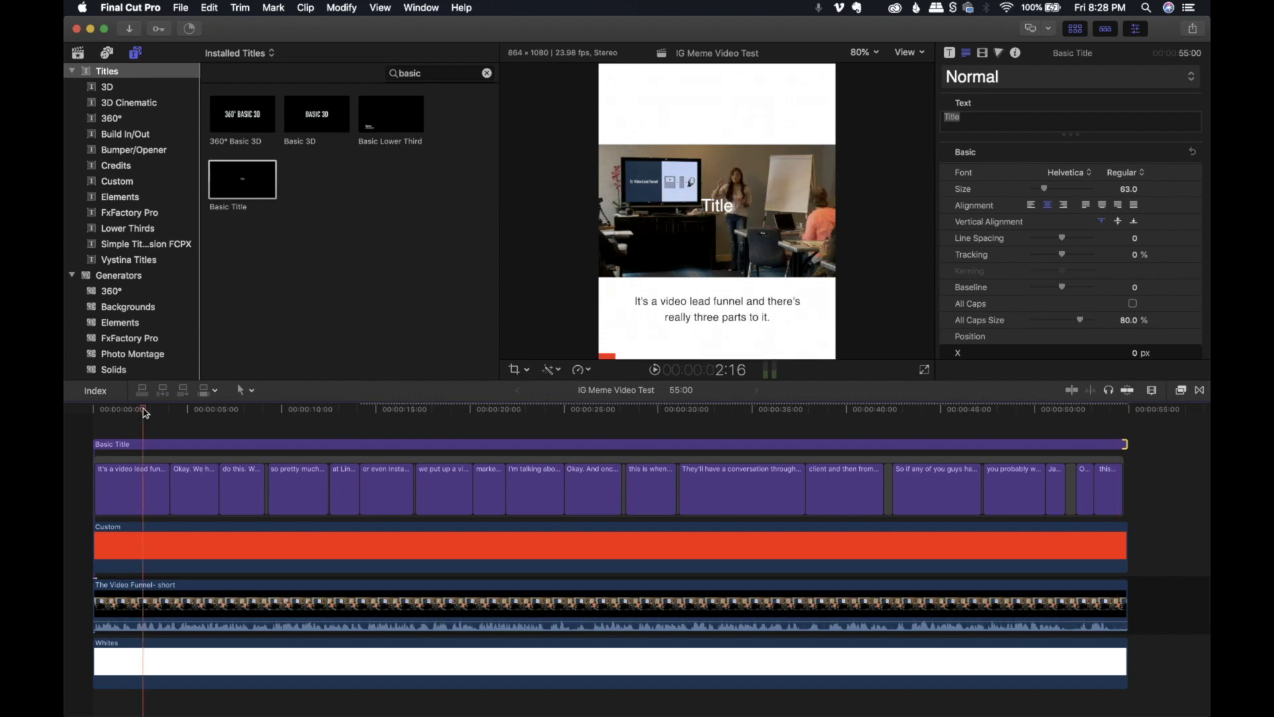
left_click(520, 445)
Move the title up into the top white band and set its text colour to Black
left_click_drag(718, 211, 717, 109)
scroll(1055, 243, "down", 10)
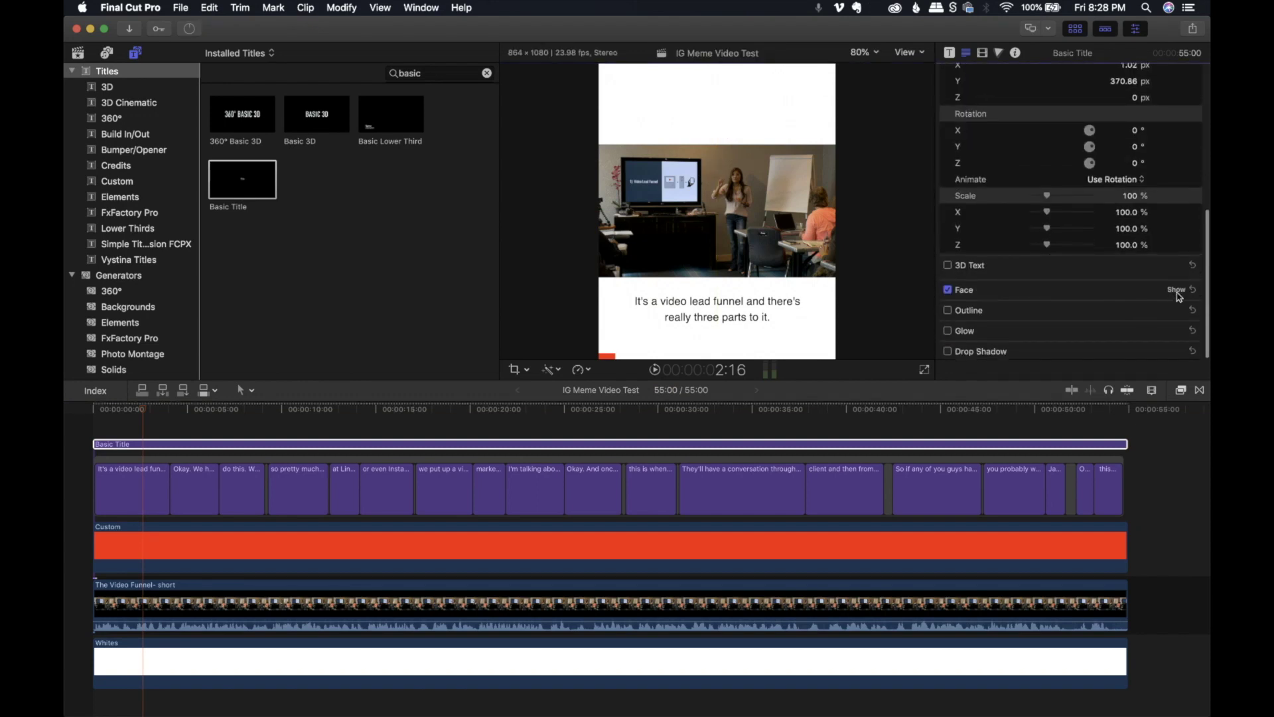
left_click(1124, 324)
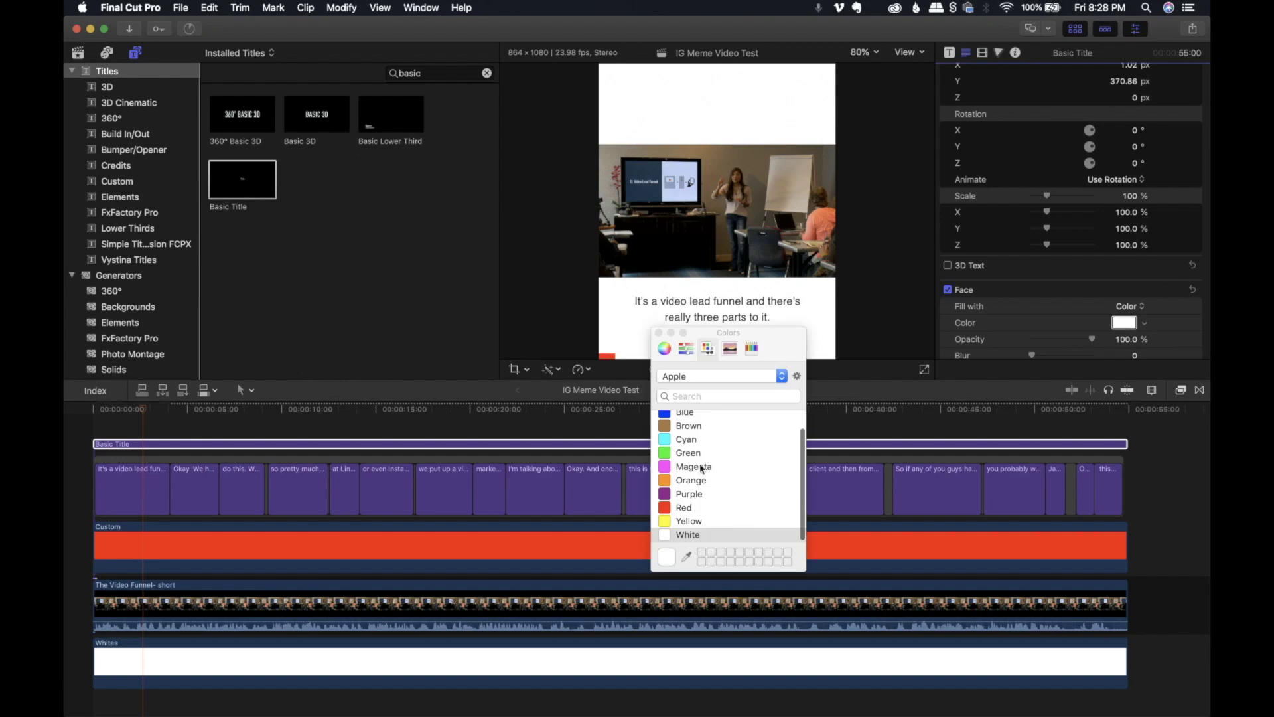
scroll(702, 465, "up", 2)
left_click(687, 417)
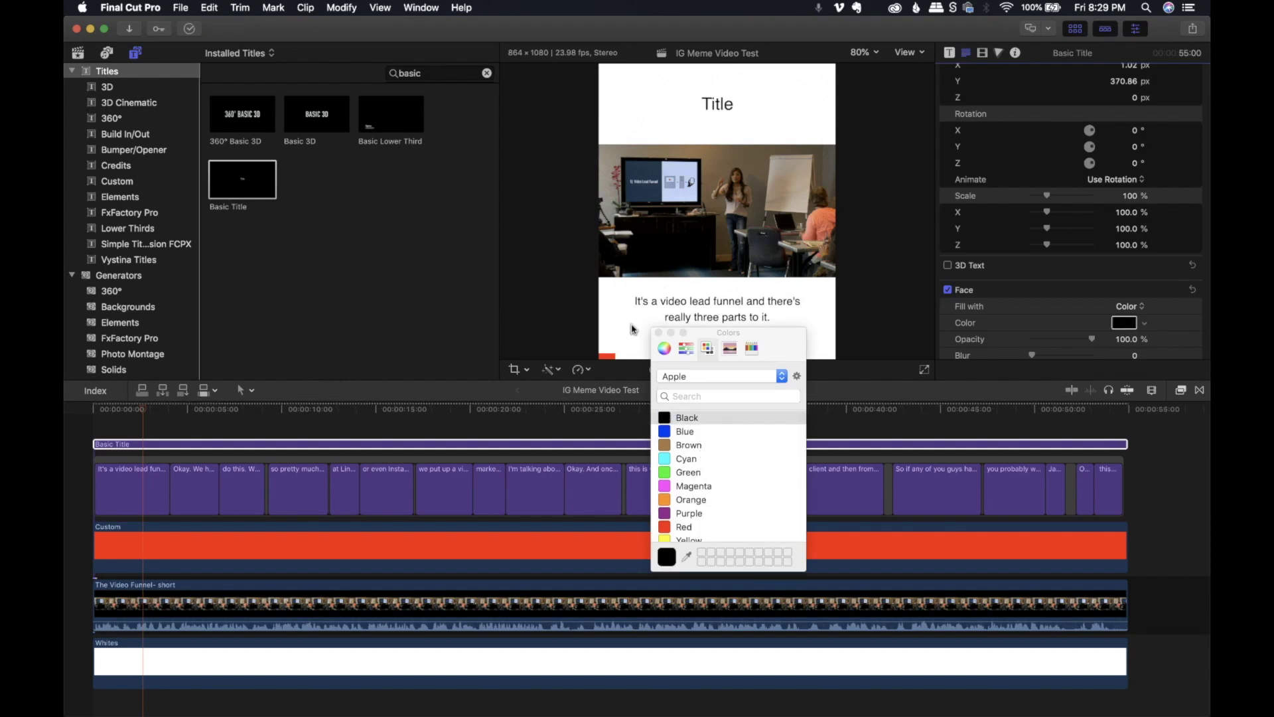
left_click(658, 333)
scroll(1047, 131, "up", 10)
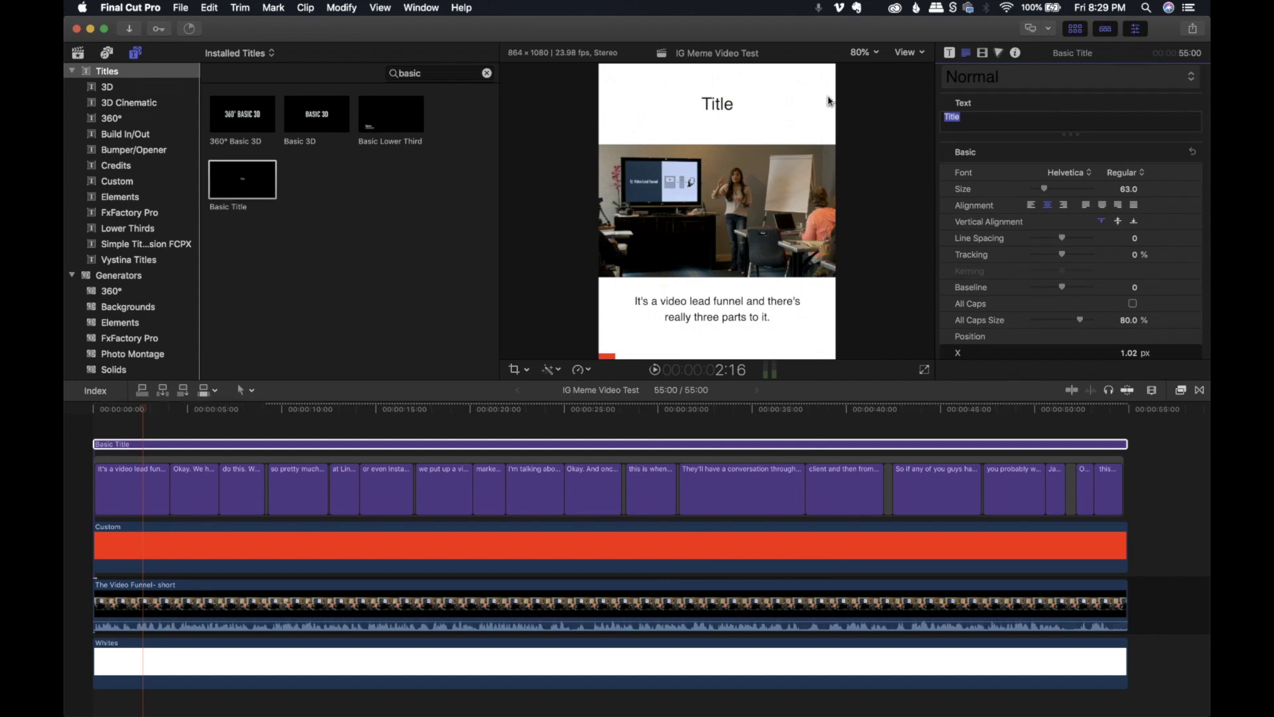
Type the headline 'Easily Attract New Clients' over 'Using A Video Lead Funnel' and nudge its position
type("Easil")
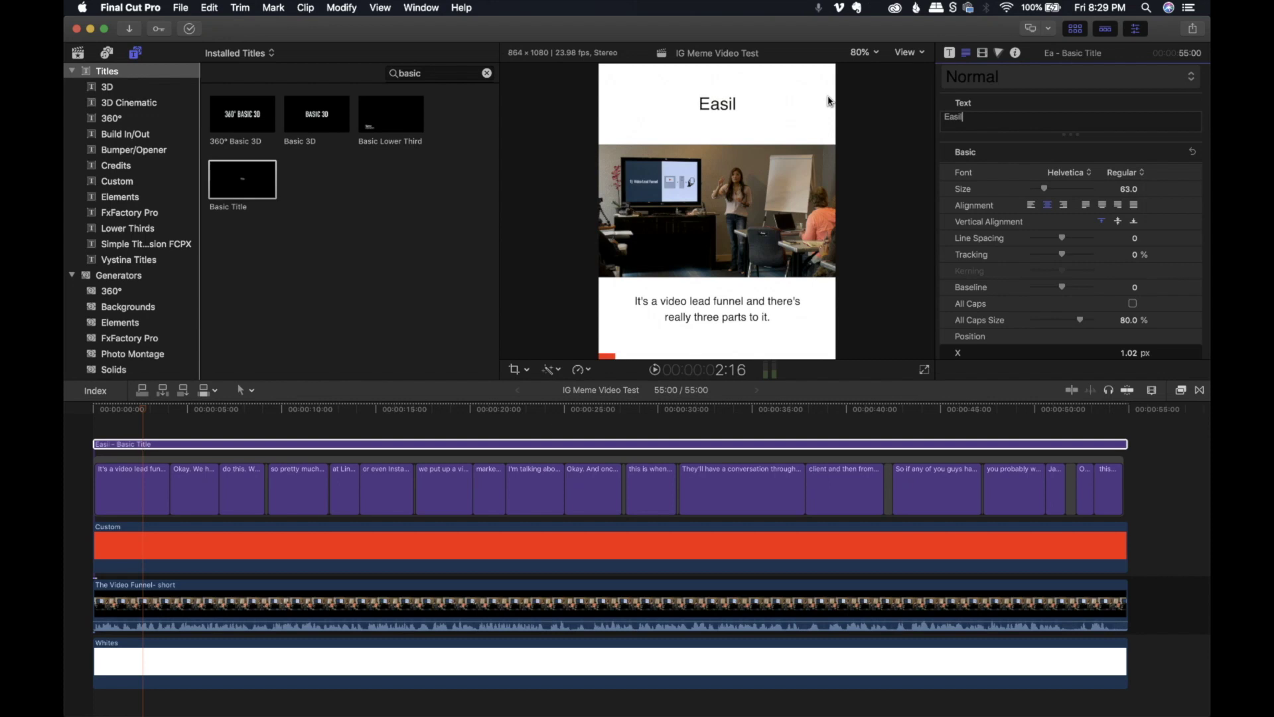
type("y a")
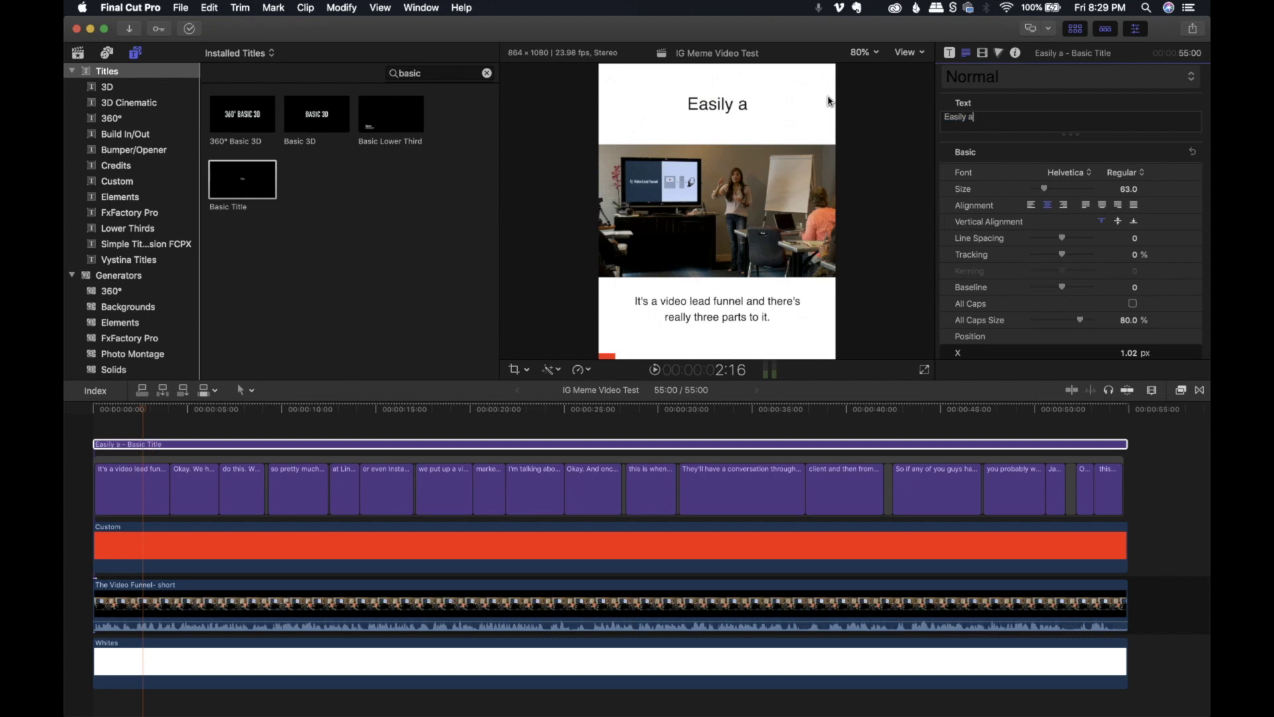
key("BackSpace")
key("BackSpace")
key("BackSpace")
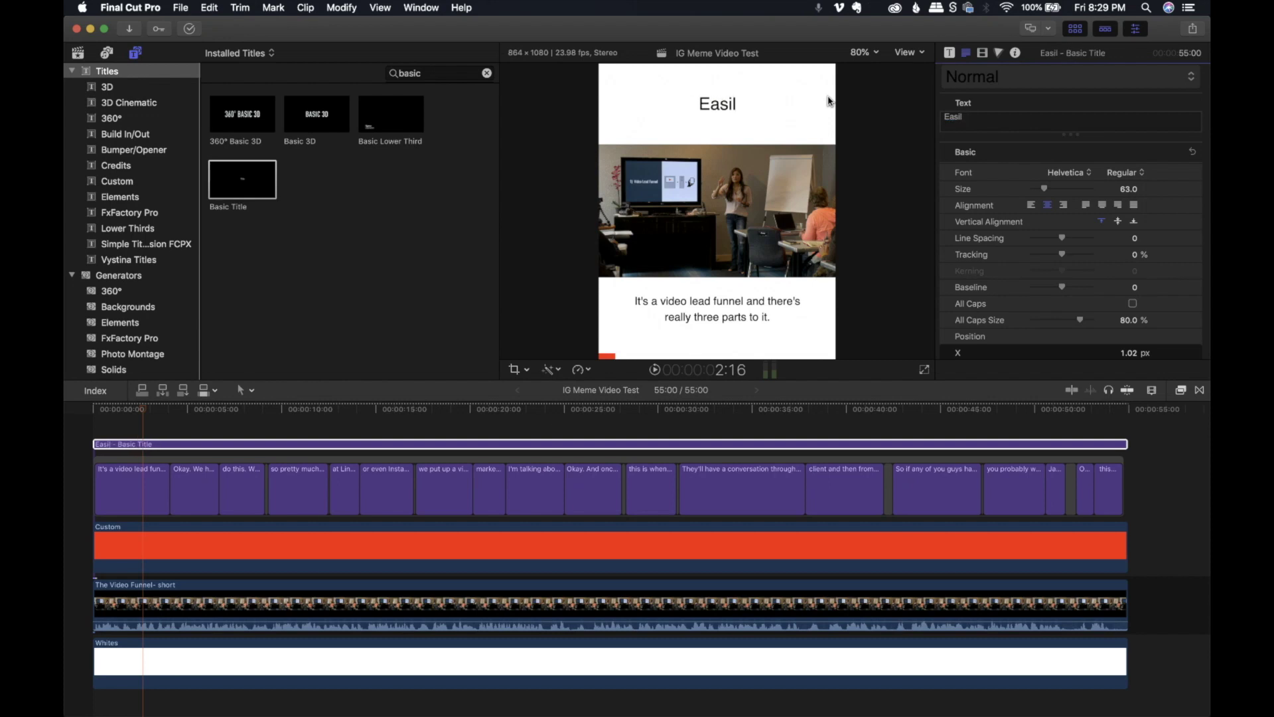
type("y Attract")
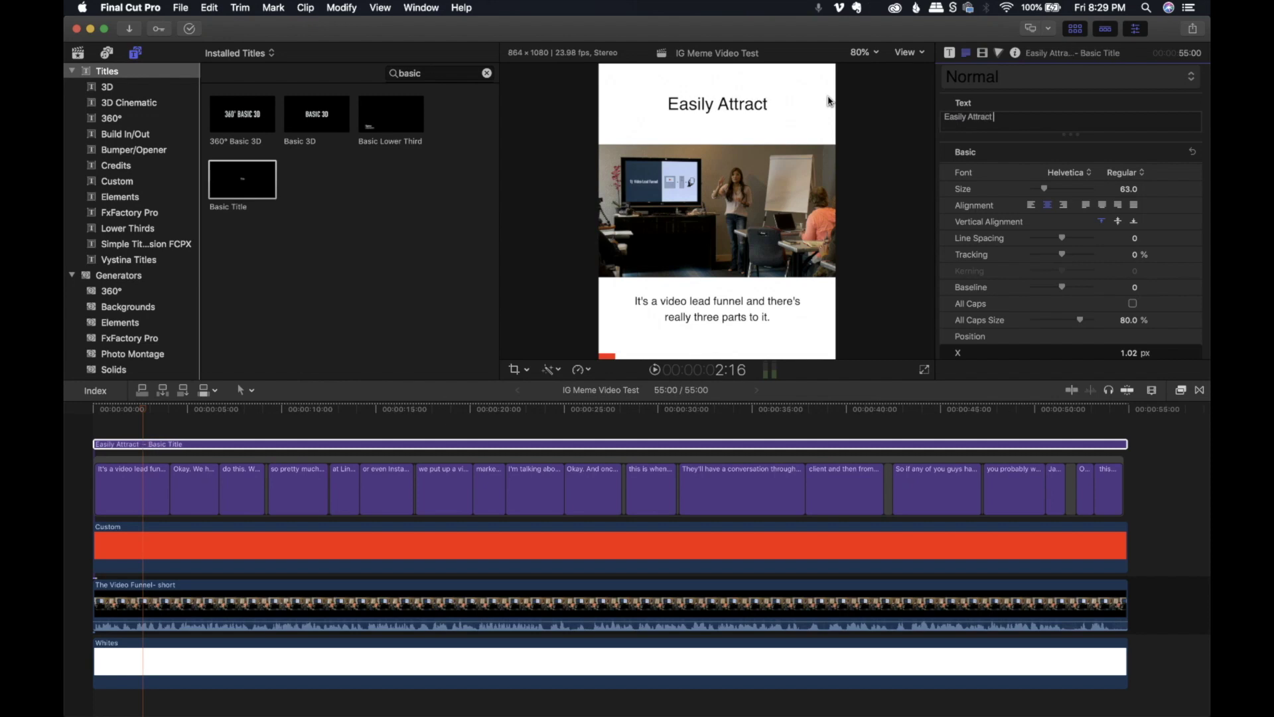
type(" New Cli")
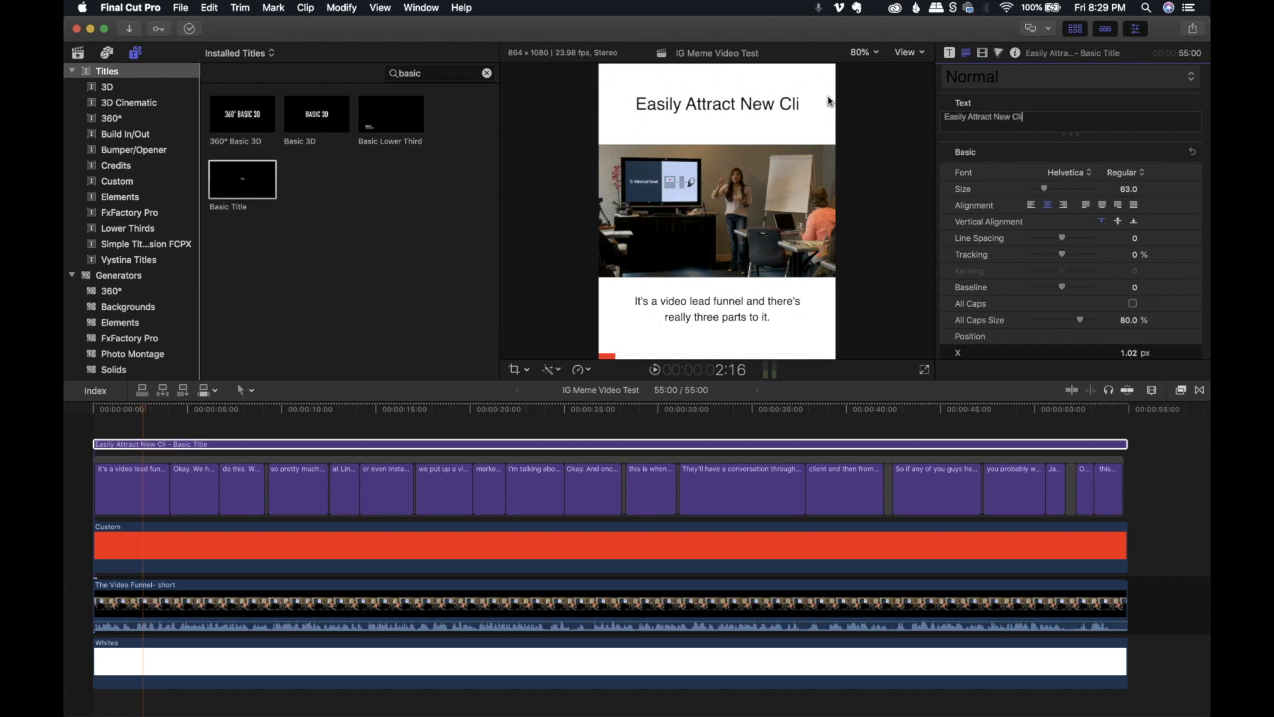
type("ents")
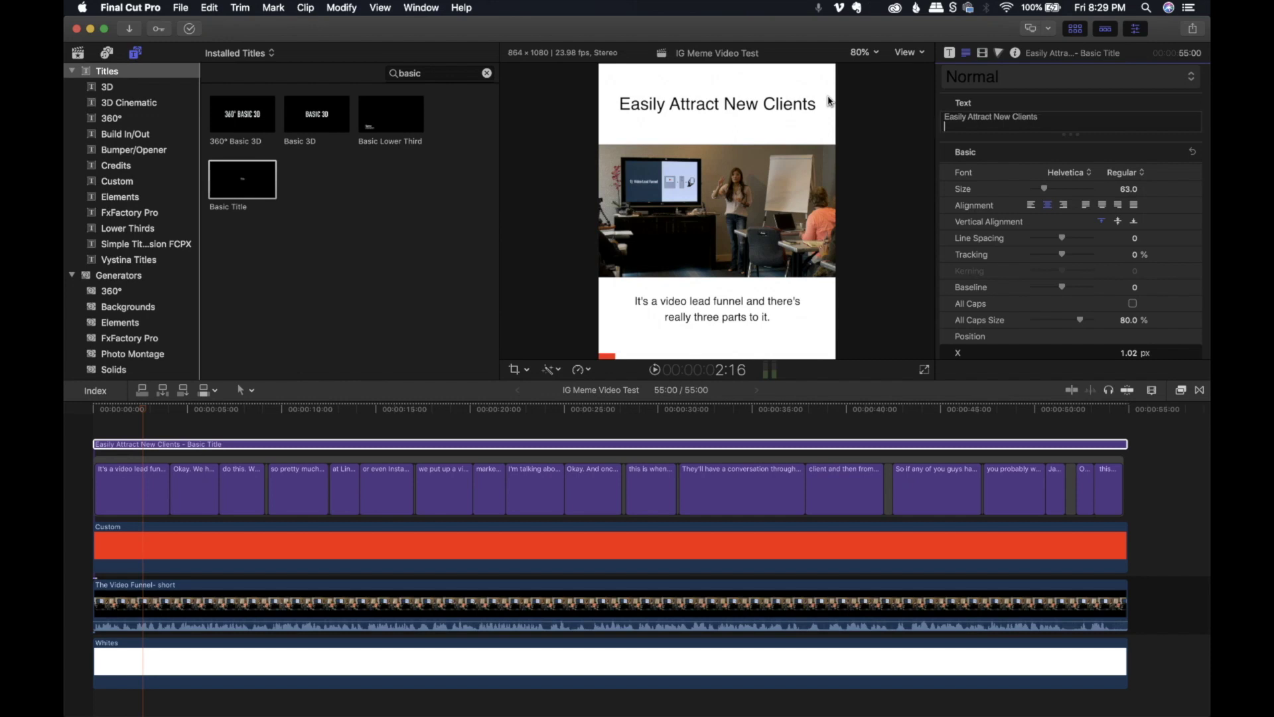
type("Using A Video Lead F")
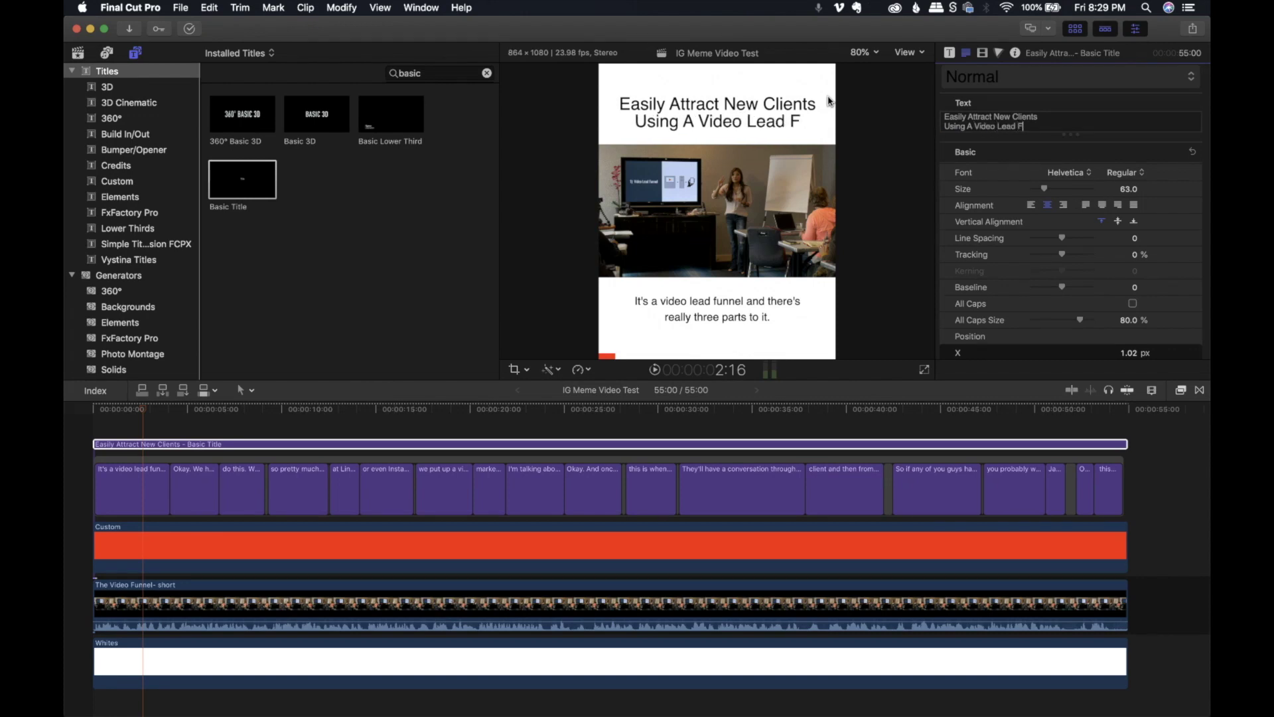
type("unnel")
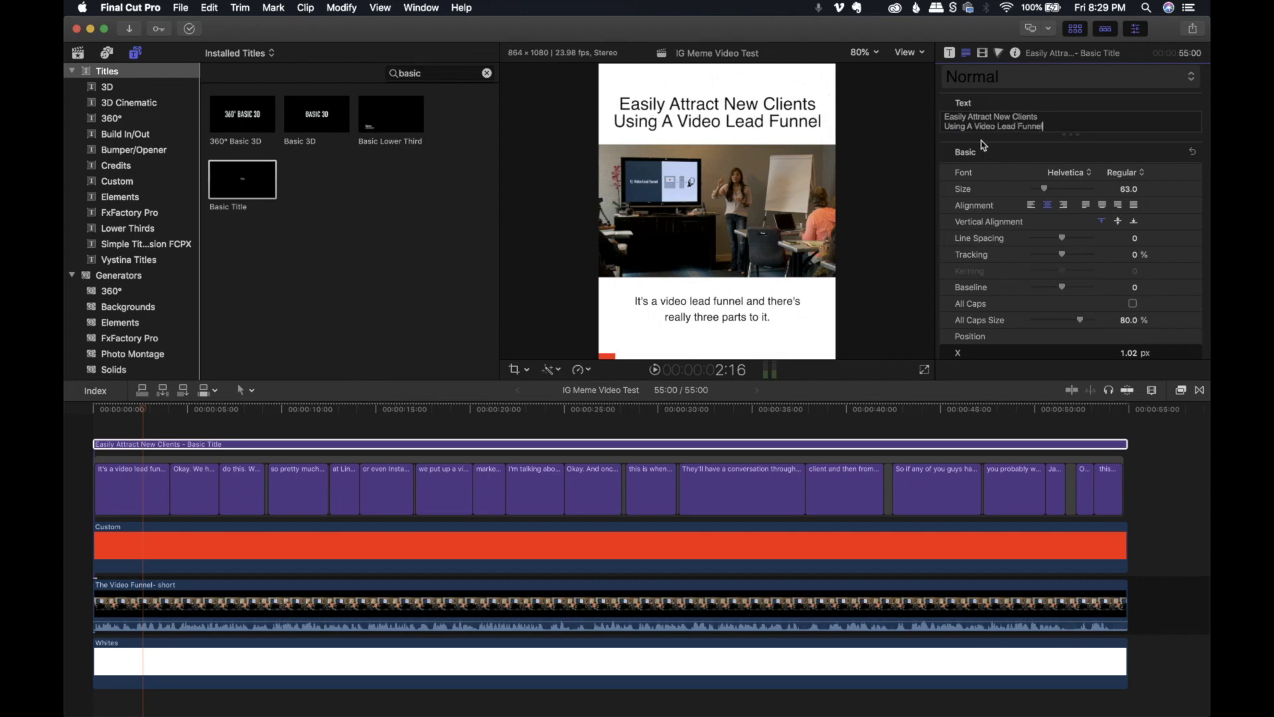
left_click(724, 104)
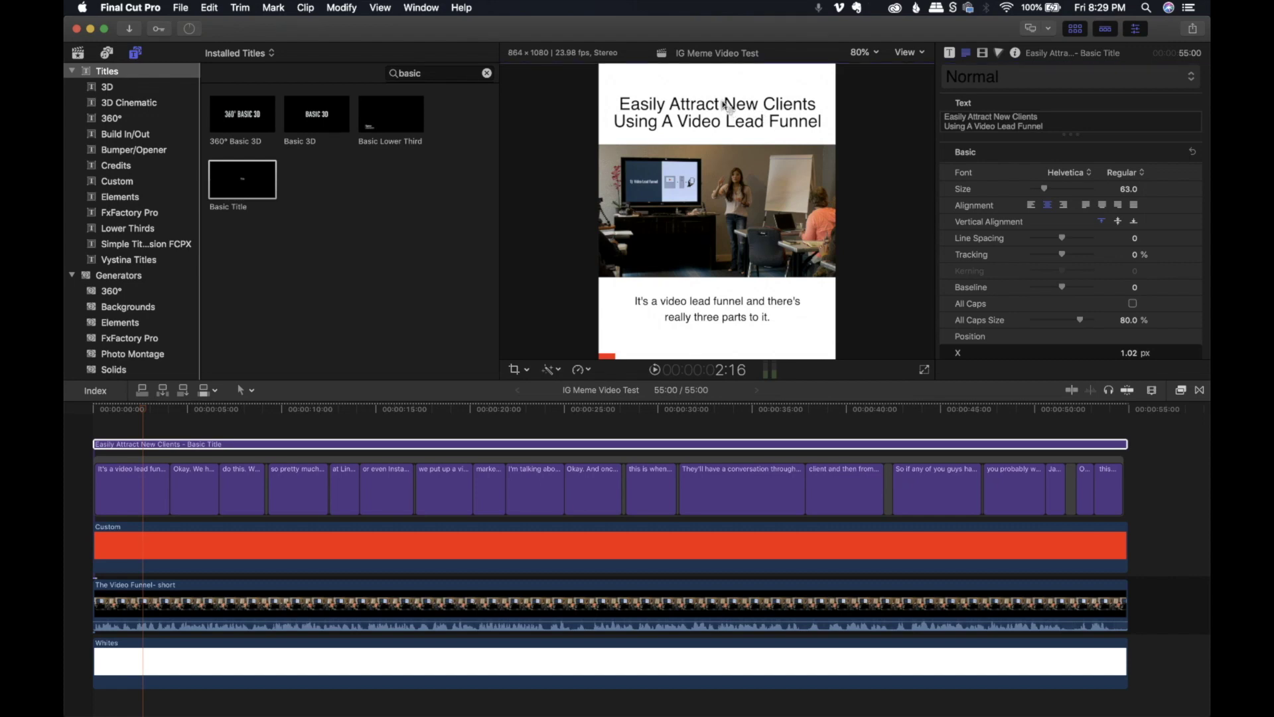
left_click_drag(725, 104, 725, 114)
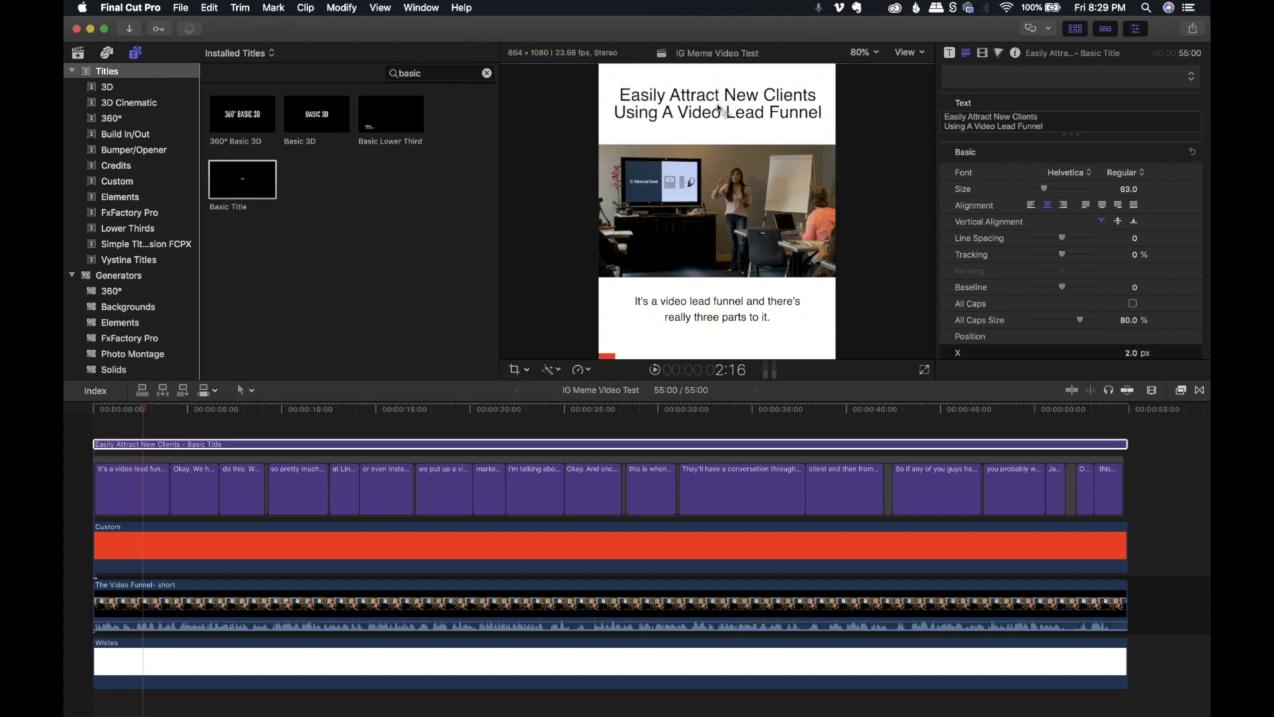
Select the headline text and widen its line spacing to 6.0
left_click(1052, 122)
key("super+a")
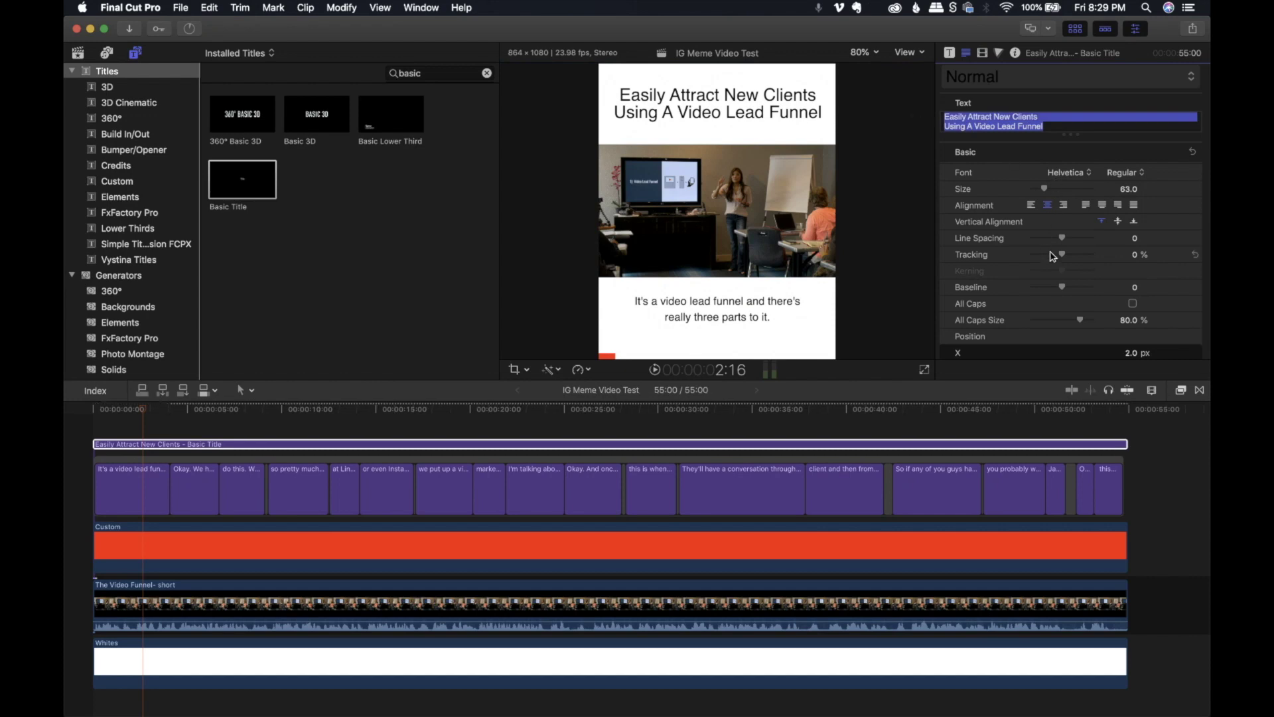
left_click_drag(1065, 240, 1066, 241)
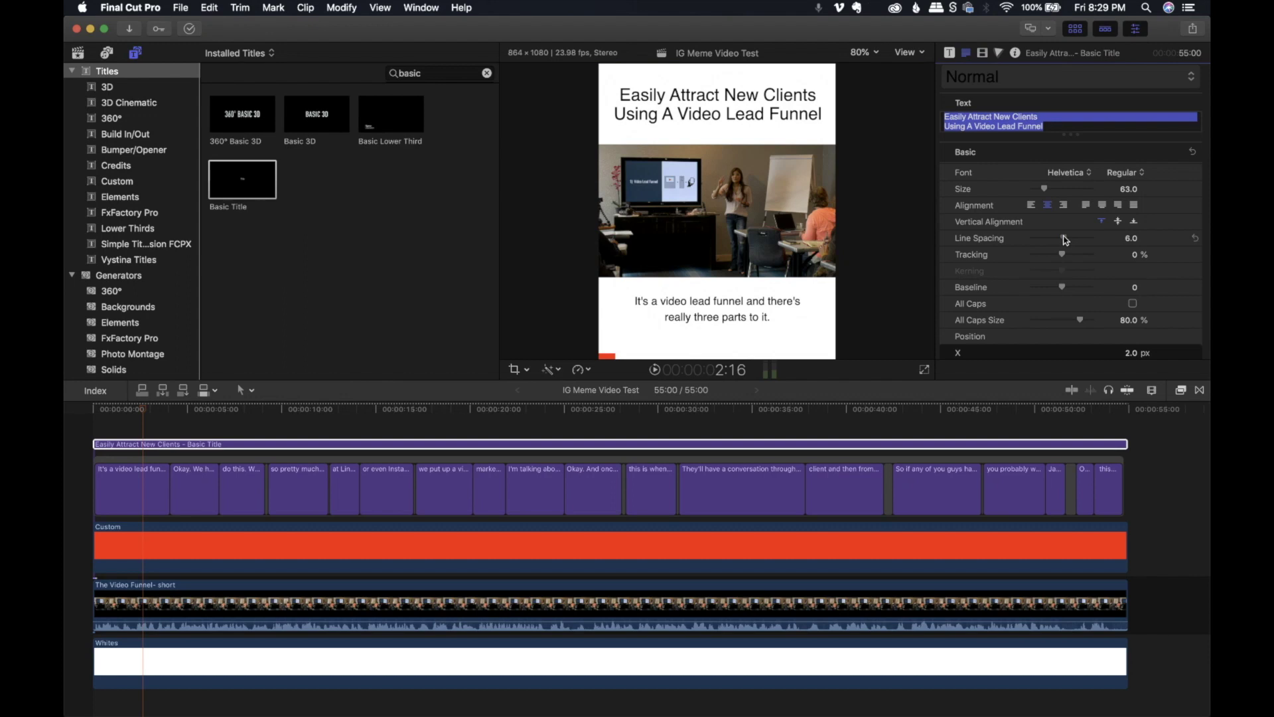
left_click(1073, 123)
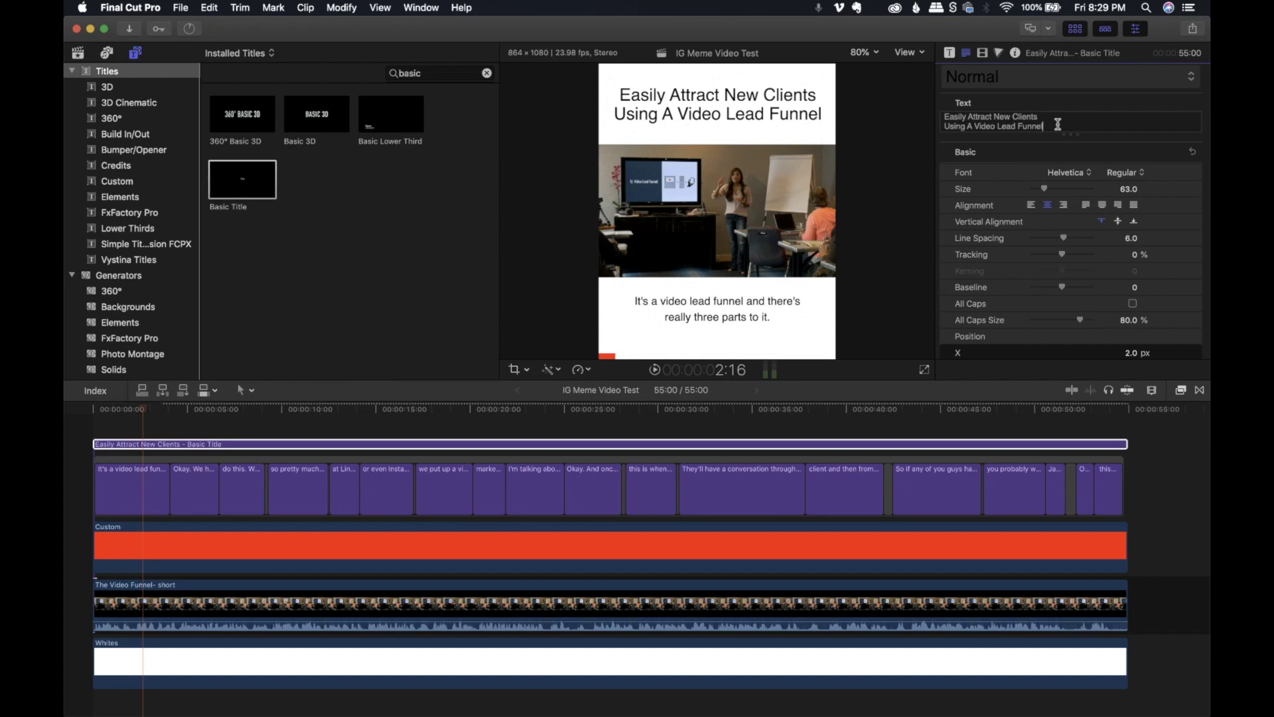
Try a Bold weight for the headline, then revert it to Helvetica Regular
left_click_drag(1058, 122, 889, 93)
left_click(1075, 174)
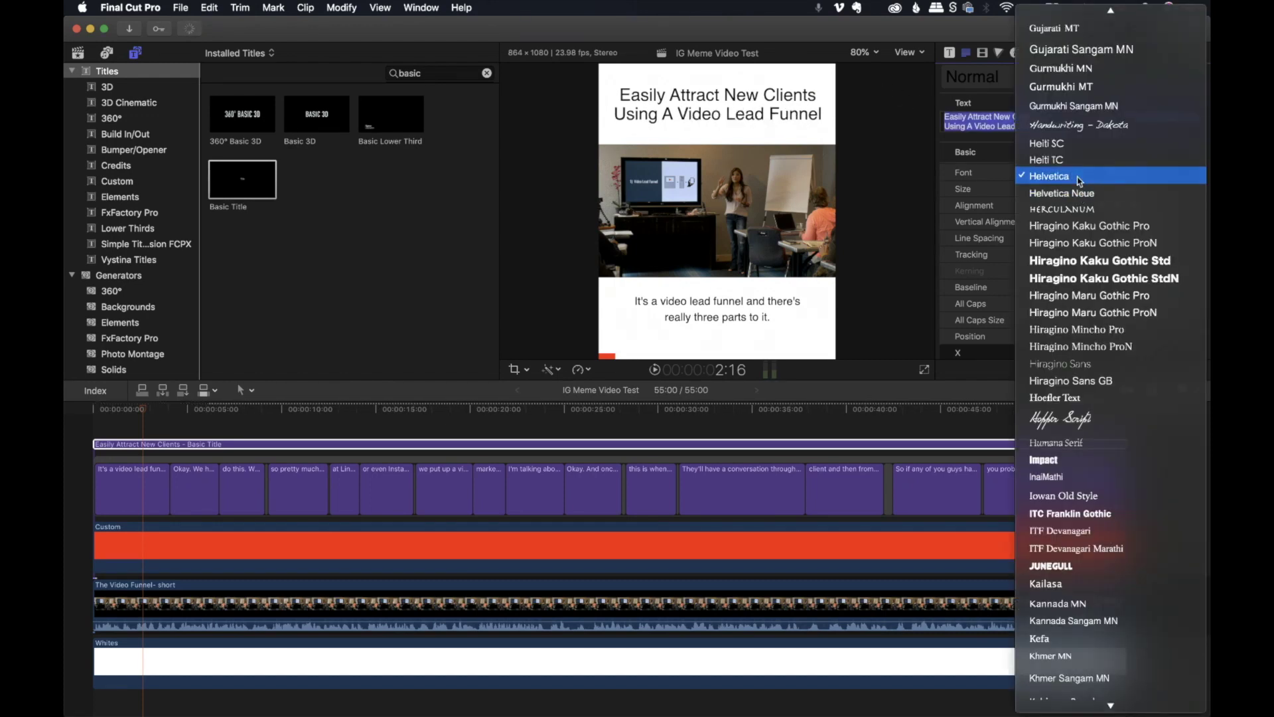
left_click(1112, 176)
left_click(1113, 177)
left_click(1113, 229)
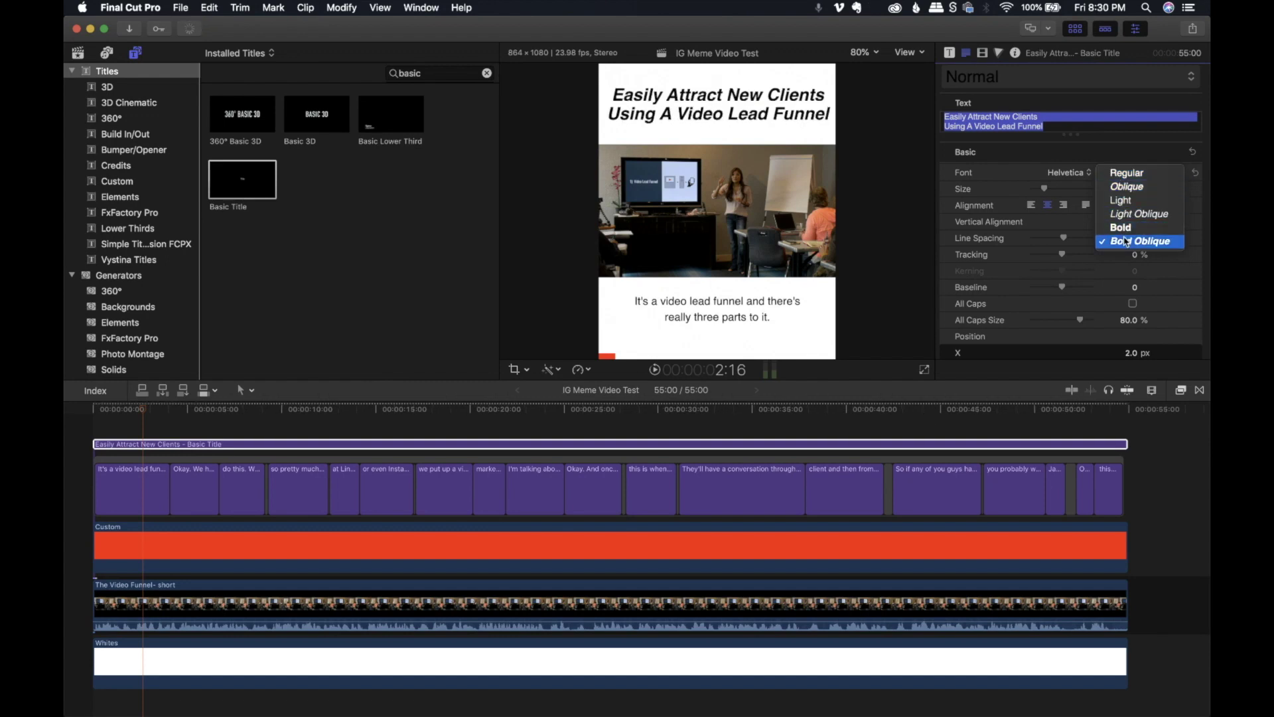
left_click(1118, 173)
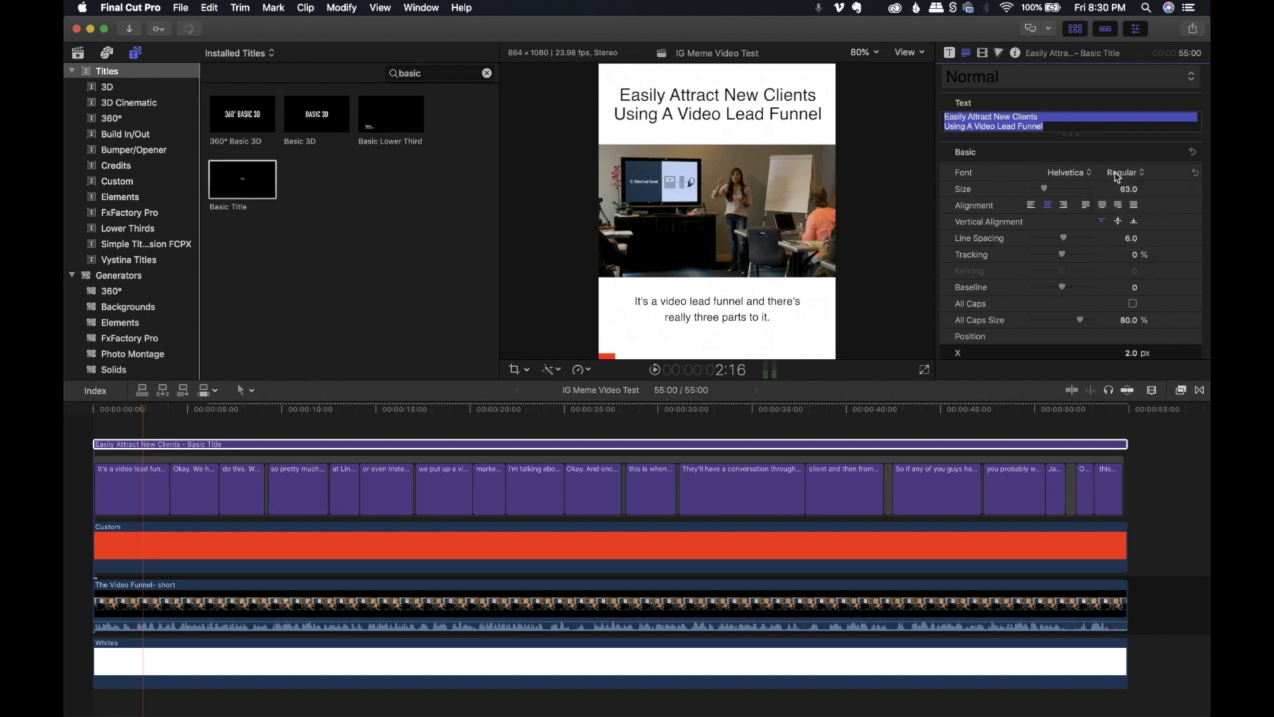
left_click(1077, 125)
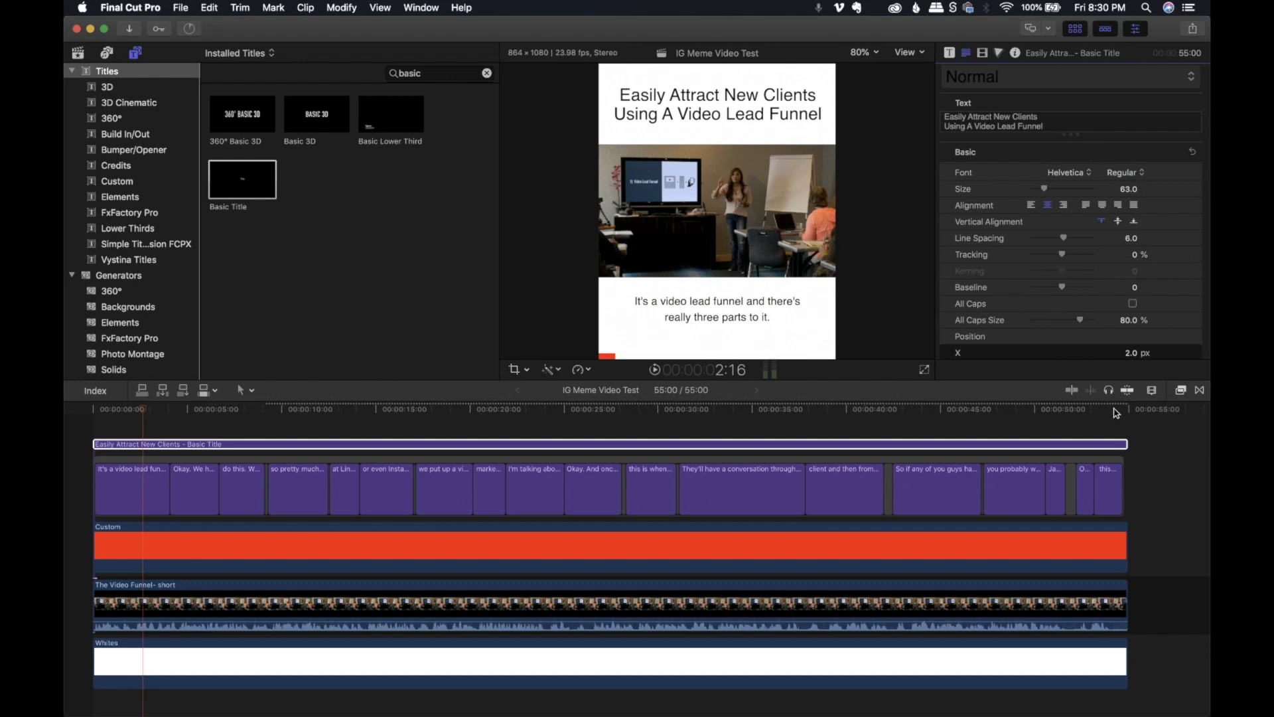
left_click_drag(1117, 412, 1124, 406)
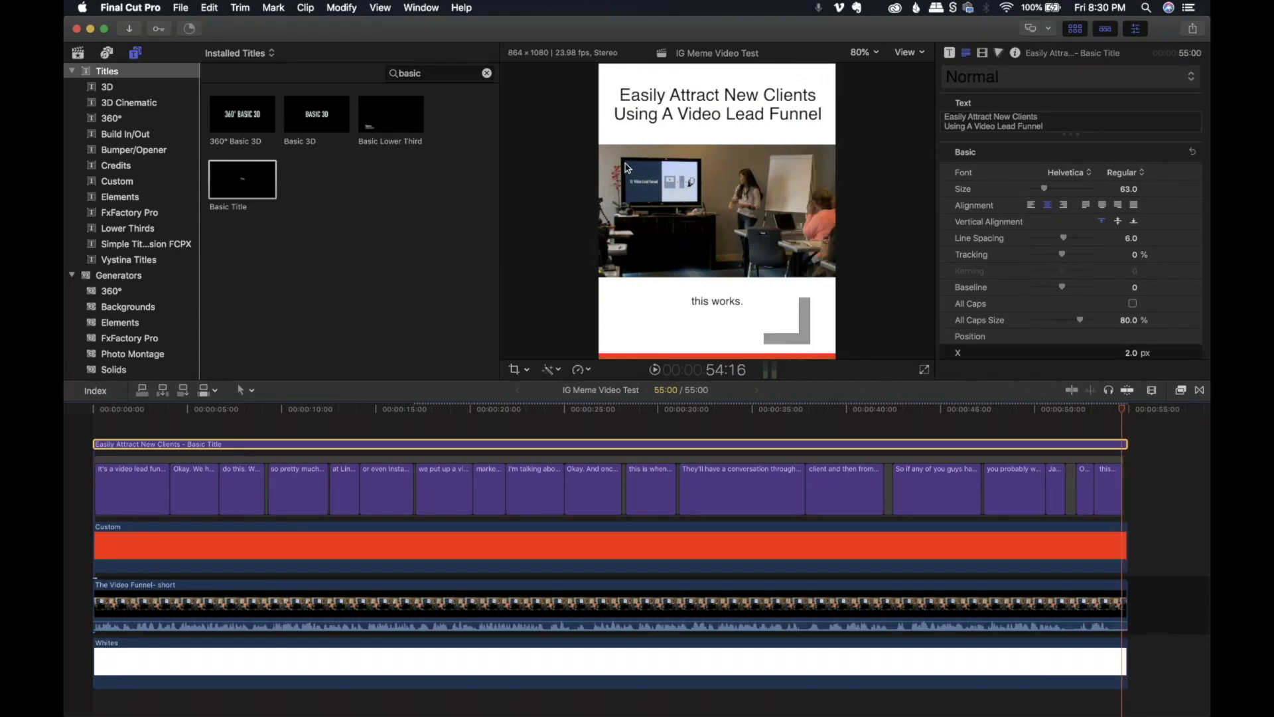
left_click(1114, 407)
left_click_drag(1114, 407, 1127, 407)
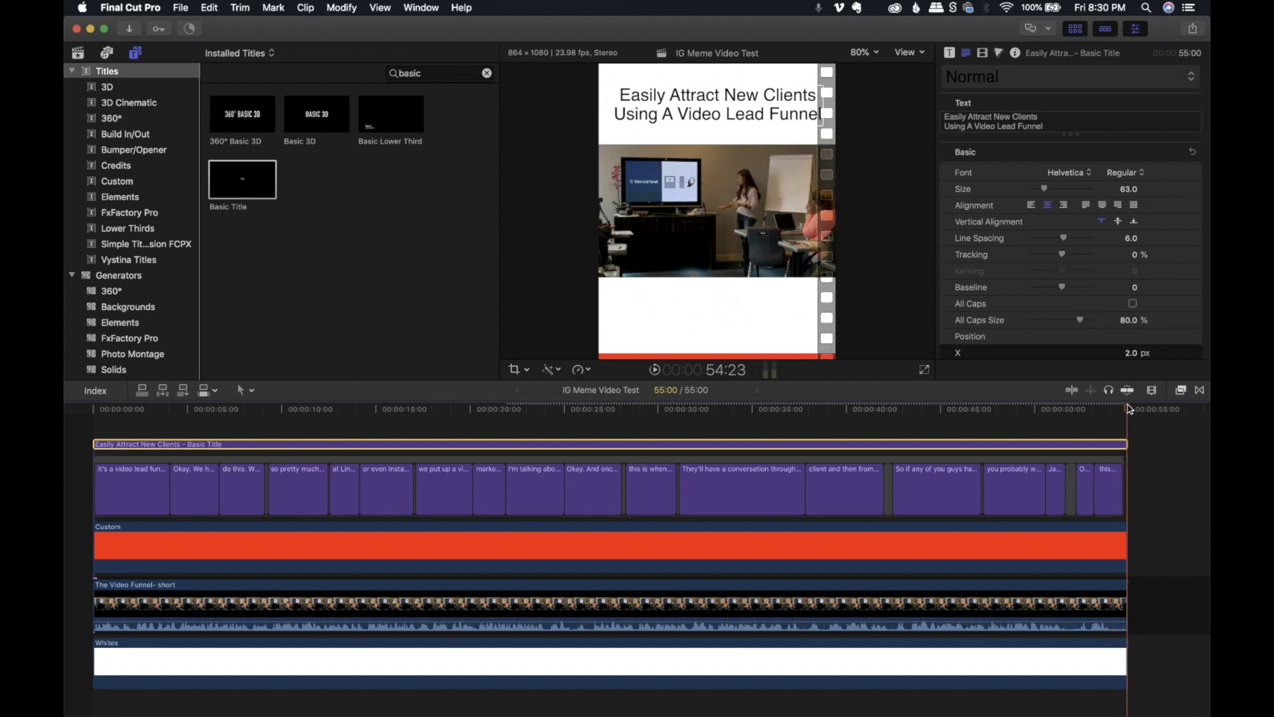